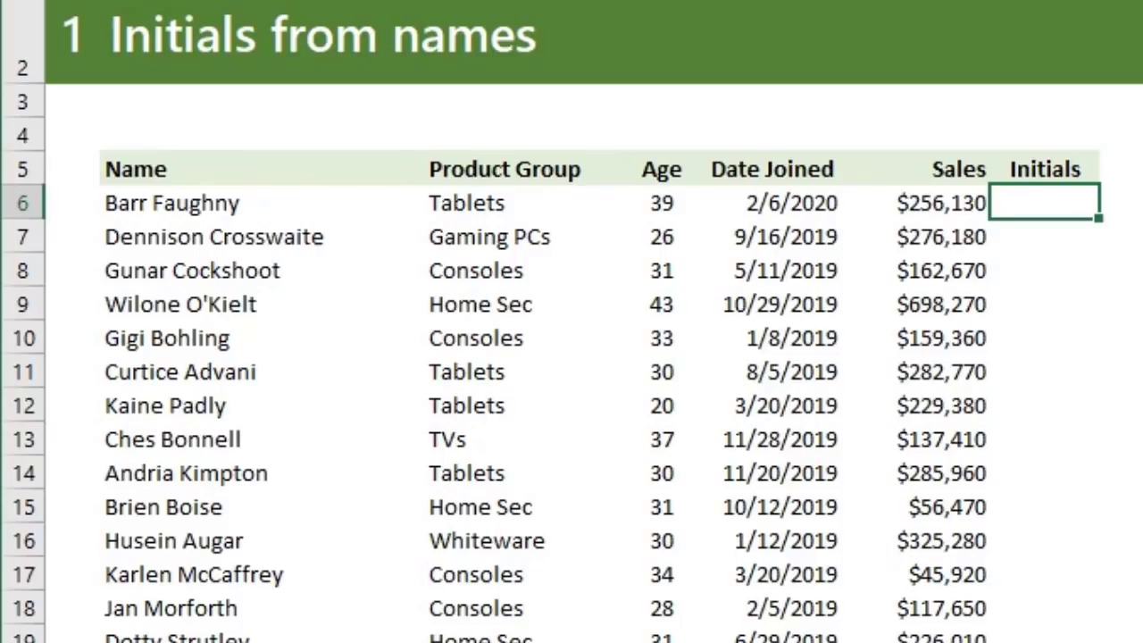
Enter the initials BF in G6 and DC in G7, and use Flash Fill to complete the Initials column
{"action": "type", "text": "BF"}
{"action": "key", "text": "Return"}
{"action": "type", "text": "DC"}
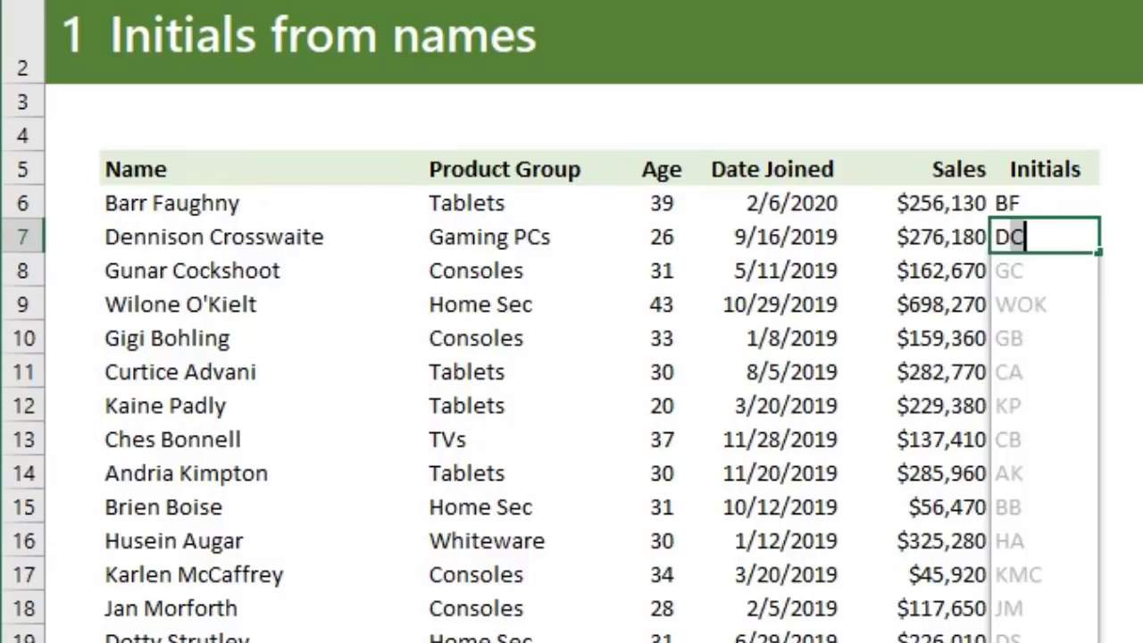
{"action": "key", "text": "BackSpace"}
{"action": "type", "text": "C"}
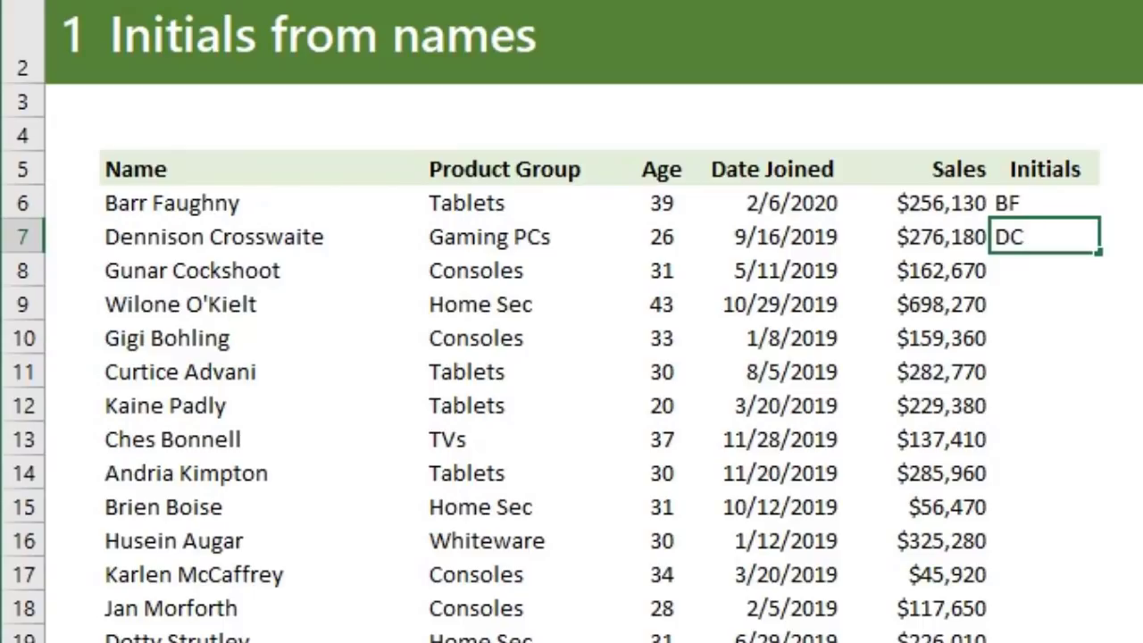
{"action": "key", "text": "Return"}
{"action": "scroll", "coordinate": [571, 357], "scroll_direction": "down", "scroll_amount": 2}
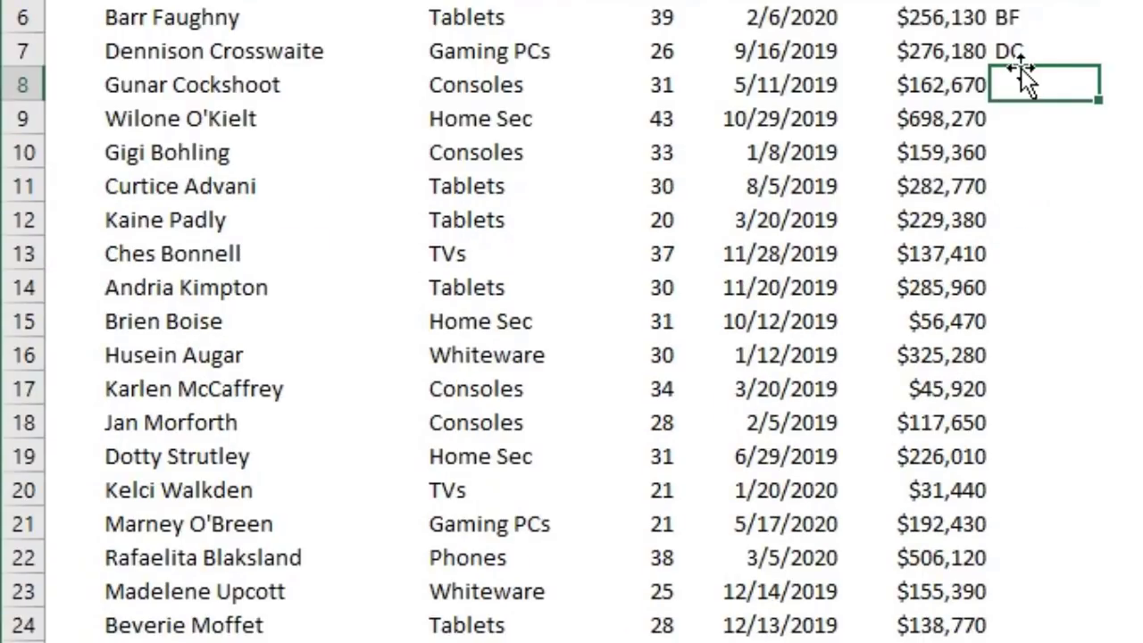
{"action": "key", "text": "ctrl+e"}
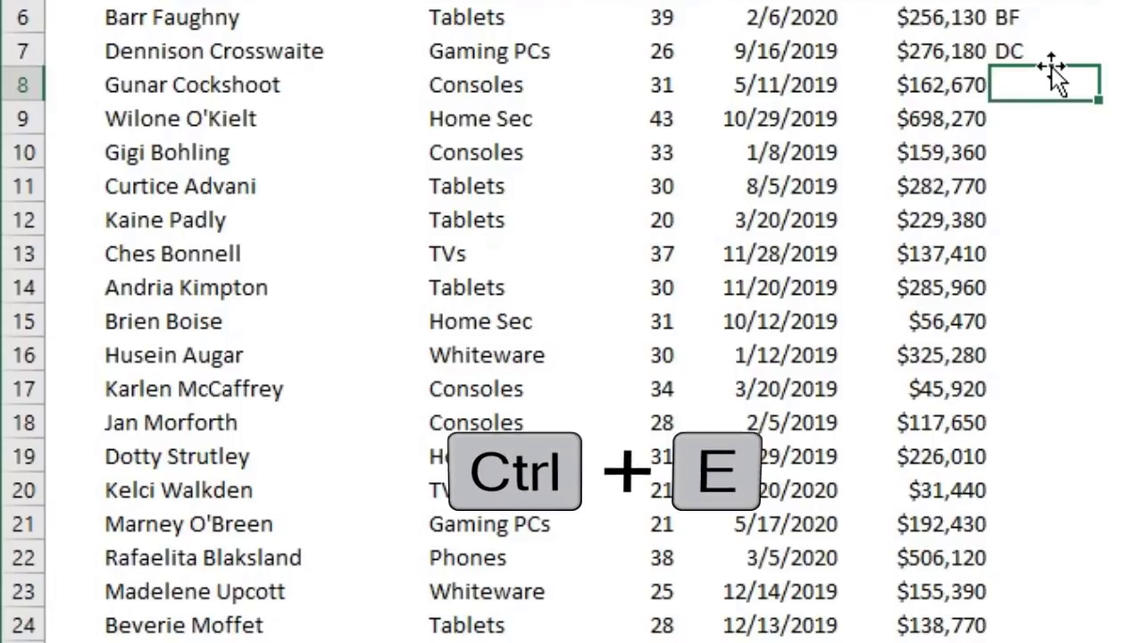
Examine the filled initials against the names, especially the three-letter result in row 9
{"action": "left_click", "coordinate": [1058, 121]}
{"action": "left_click", "coordinate": [1050, 166]}
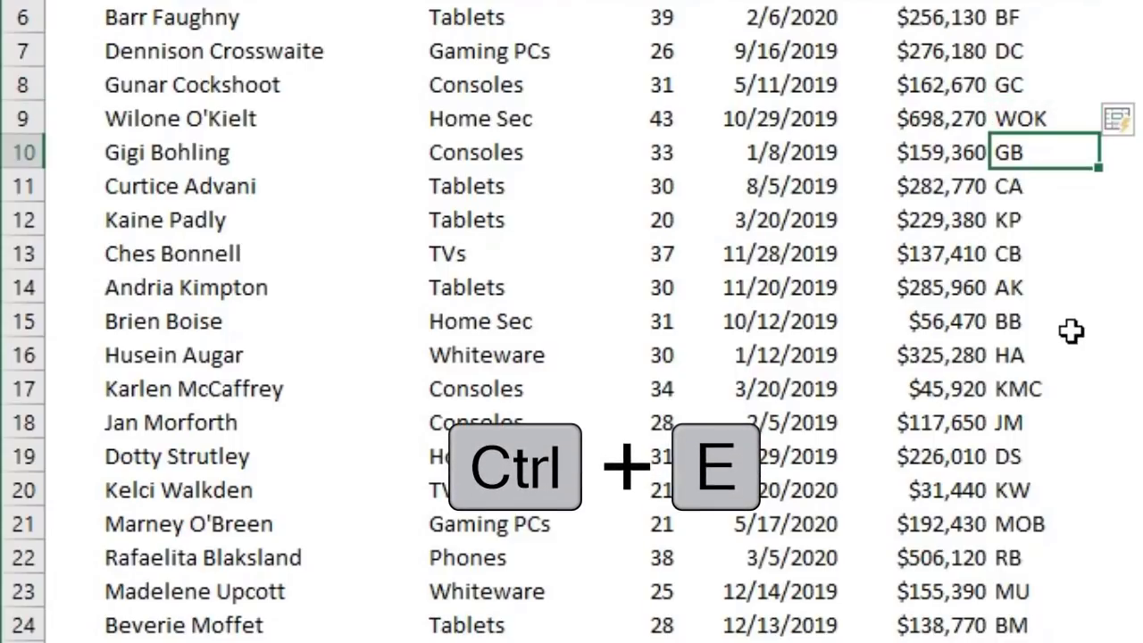
{"action": "left_click", "coordinate": [1056, 225]}
{"action": "left_click", "coordinate": [1056, 387]}
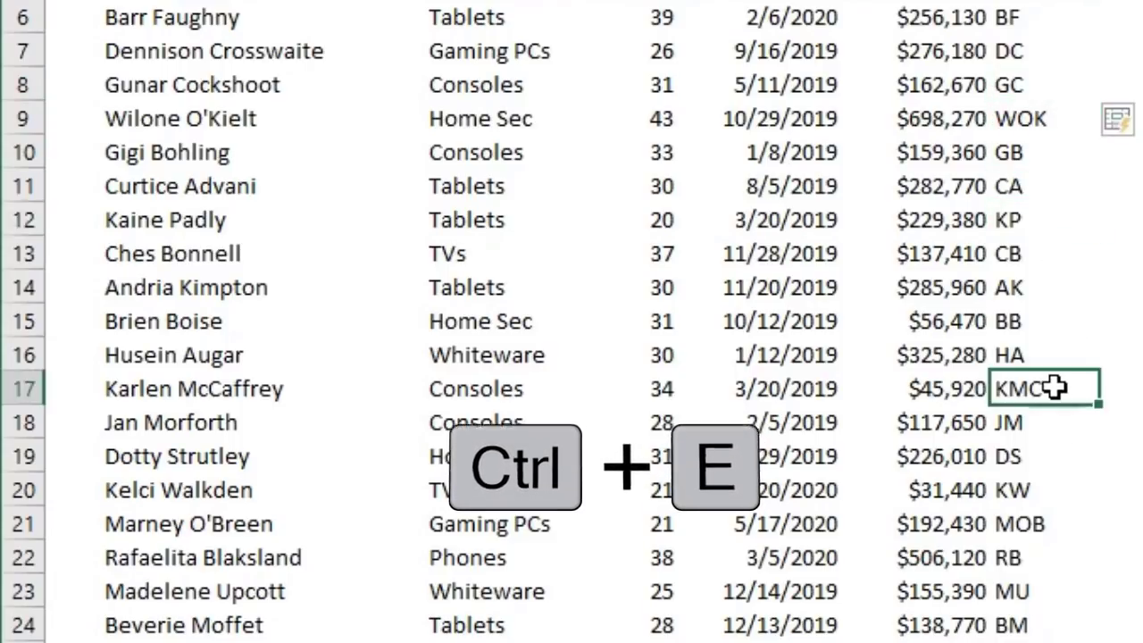
{"action": "left_click", "coordinate": [1054, 121]}
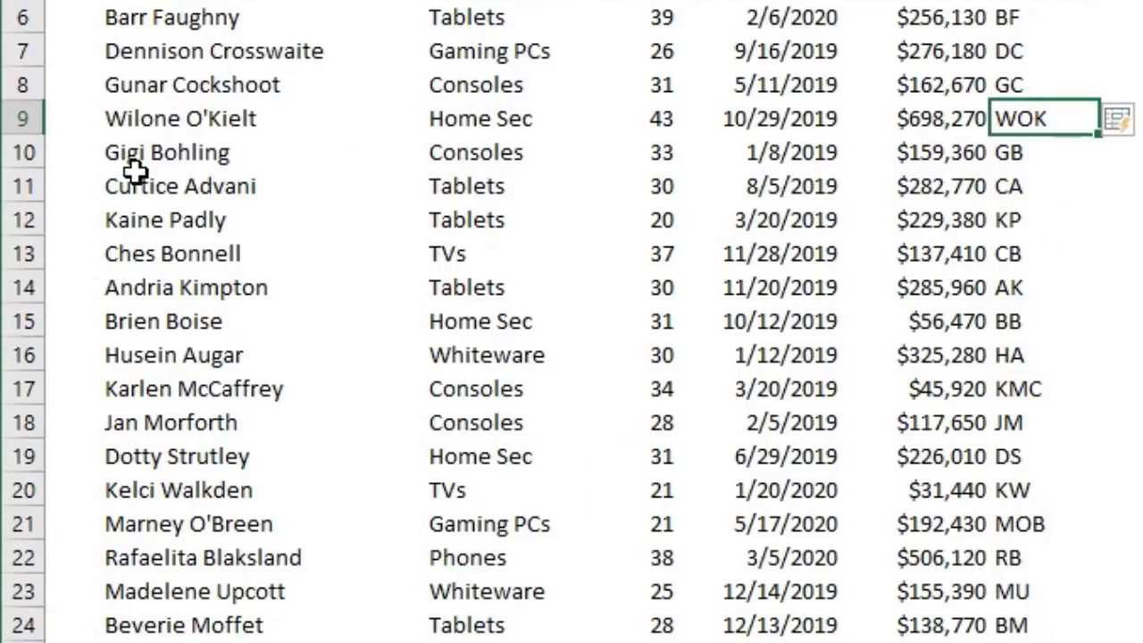
{"action": "left_click", "coordinate": [150, 122]}
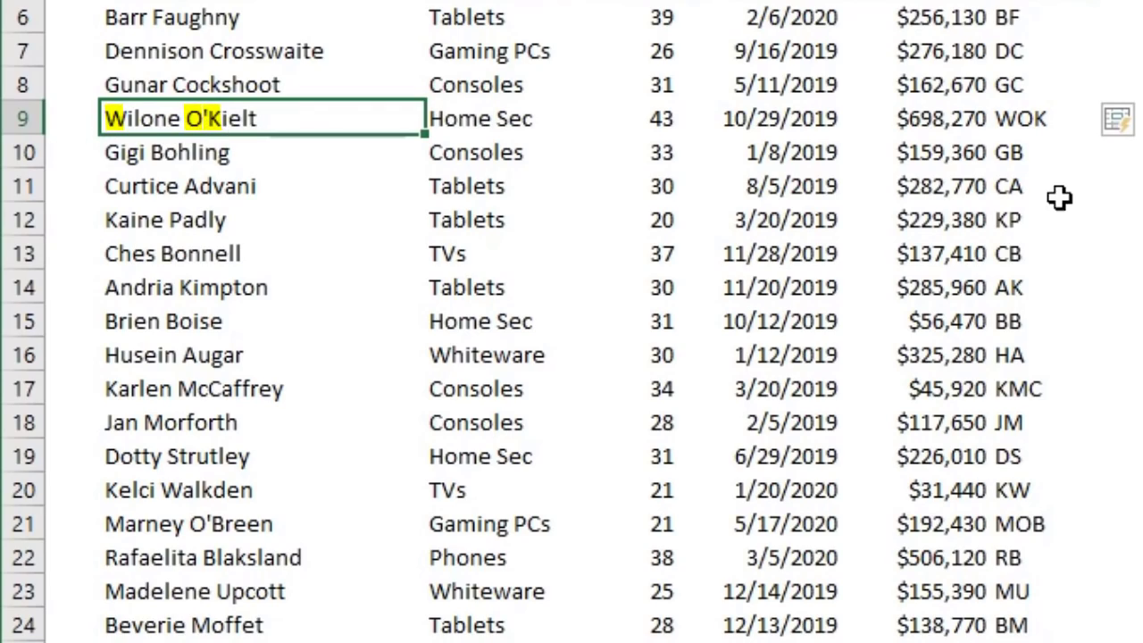
{"action": "left_click", "coordinate": [1041, 111]}
View the Flash Fill options offered for the filled initials, and close them without choosing any
{"action": "scroll", "coordinate": [1125, 428], "scroll_direction": "down", "scroll_amount": 6}
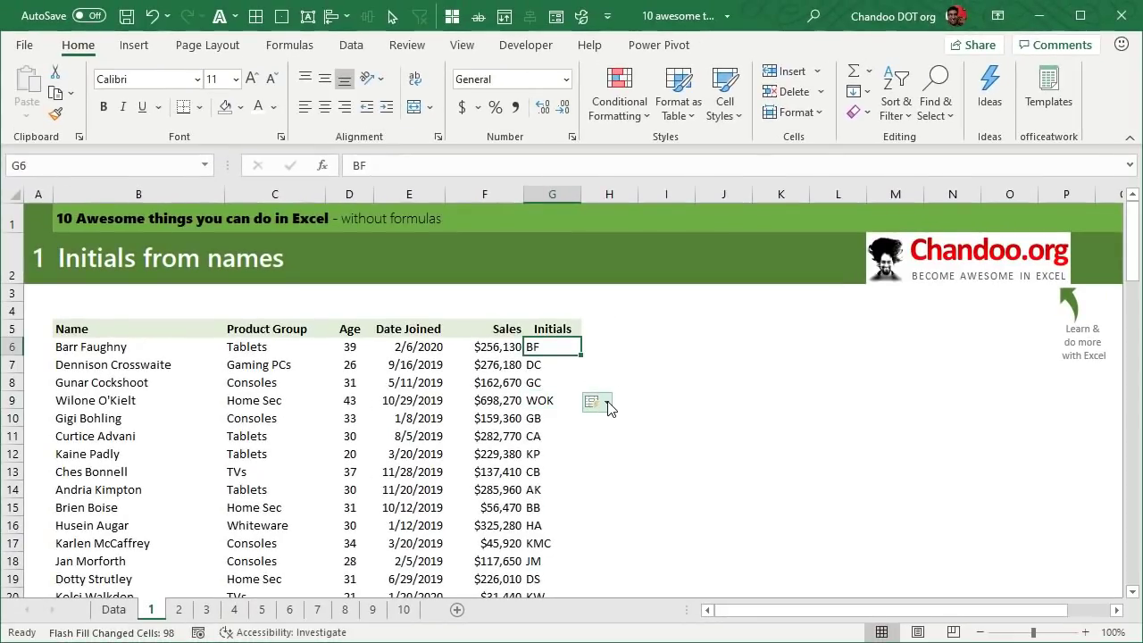
{"action": "left_click", "coordinate": [607, 402]}
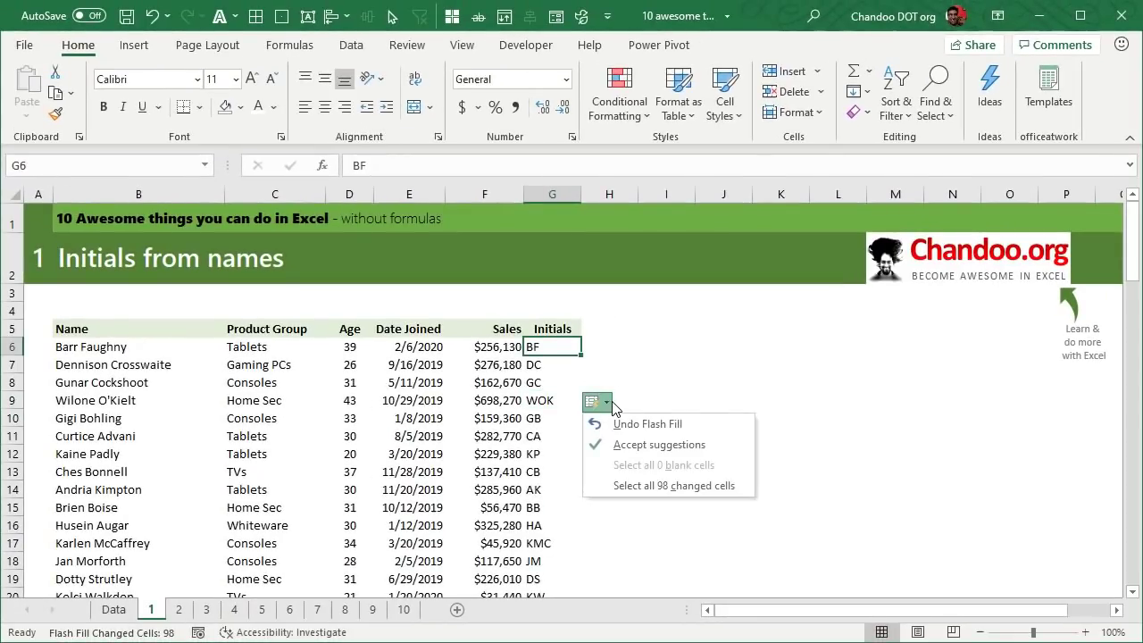
{"action": "left_click", "coordinate": [691, 382]}
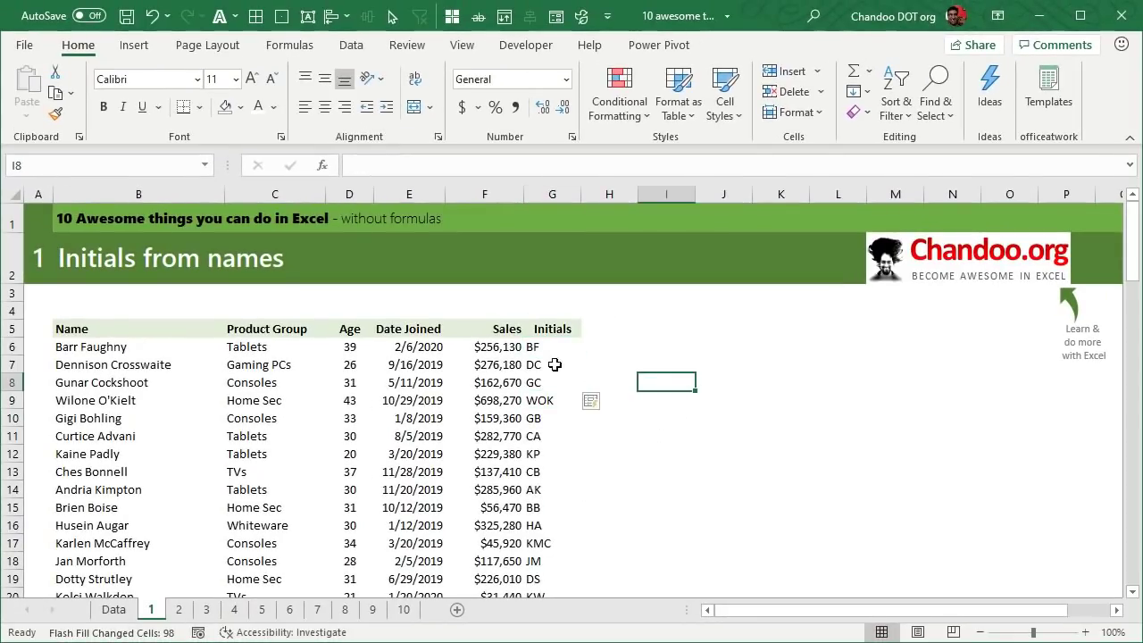
{"action": "scroll", "coordinate": [574, 444], "scroll_direction": "down", "scroll_amount": 1}
{"action": "scroll", "coordinate": [574, 444], "scroll_direction": "up", "scroll_amount": 1}
Enter the first two people's surnames in H6 and H7, accepting the Flash Fill suggestions for the rest of column H
{"action": "left_click", "coordinate": [595, 342]}
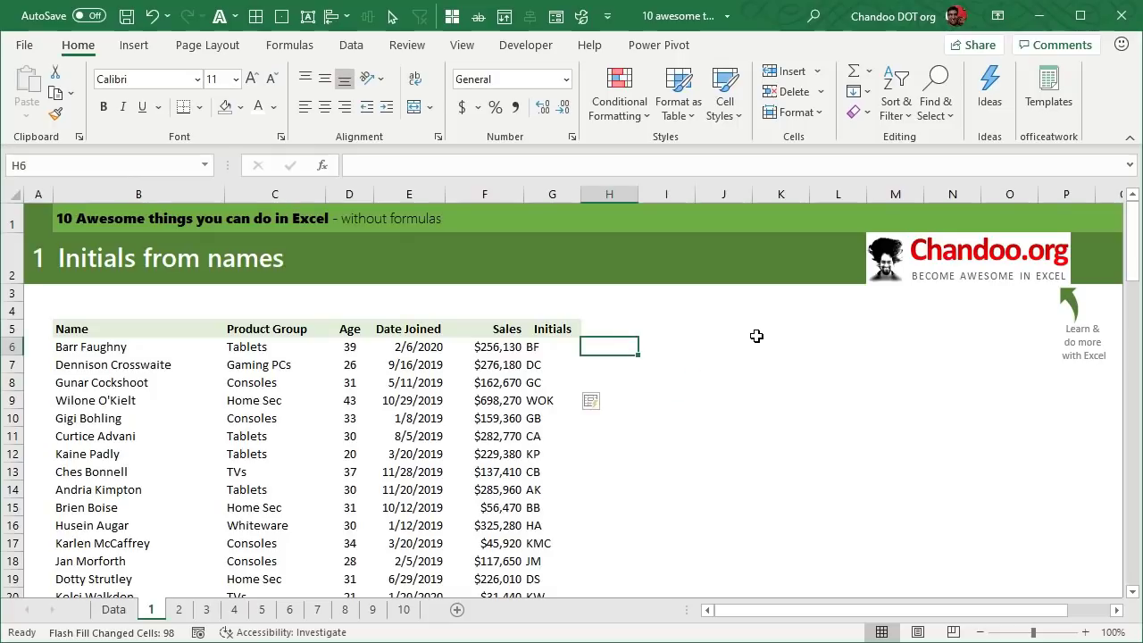
{"action": "type", "text": "Faughny"}
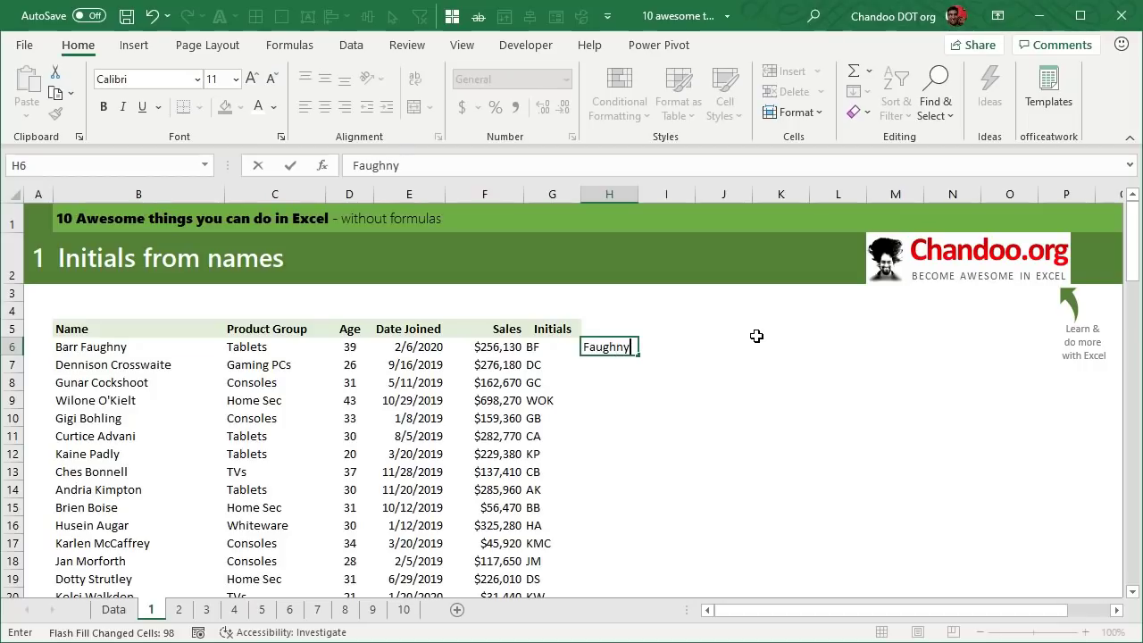
{"action": "key", "text": "Return"}
{"action": "type", "text": "Crosswaite"}
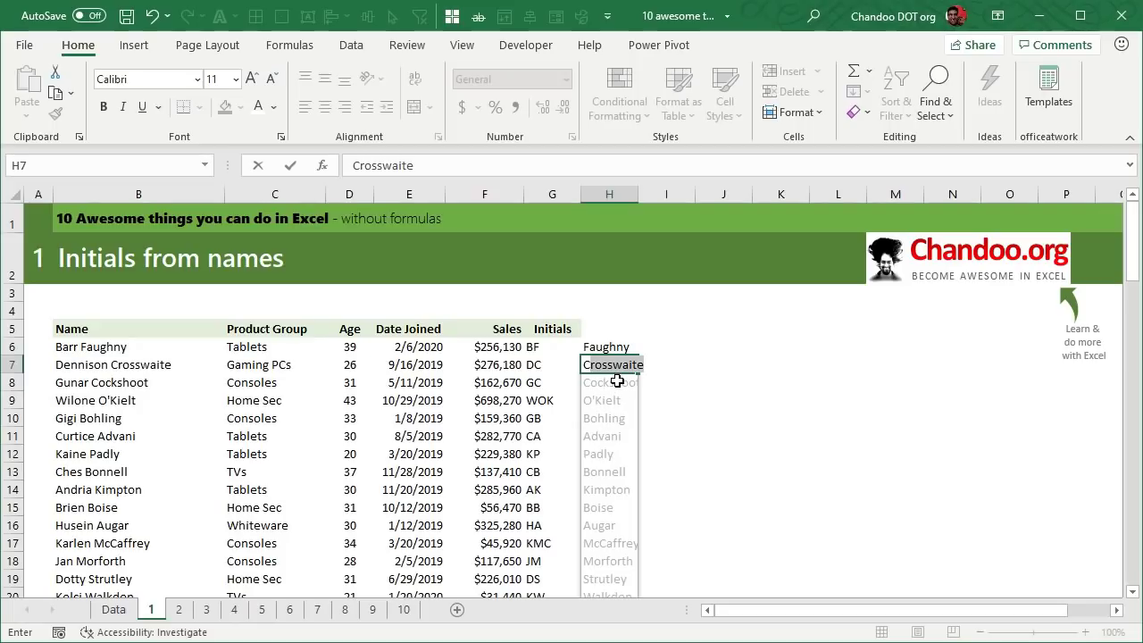
{"action": "key", "text": "Return"}
{"action": "scroll", "coordinate": [606, 455], "scroll_direction": "down", "scroll_amount": 3}
{"action": "scroll", "coordinate": [607, 461], "scroll_direction": "up", "scroll_amount": 3}
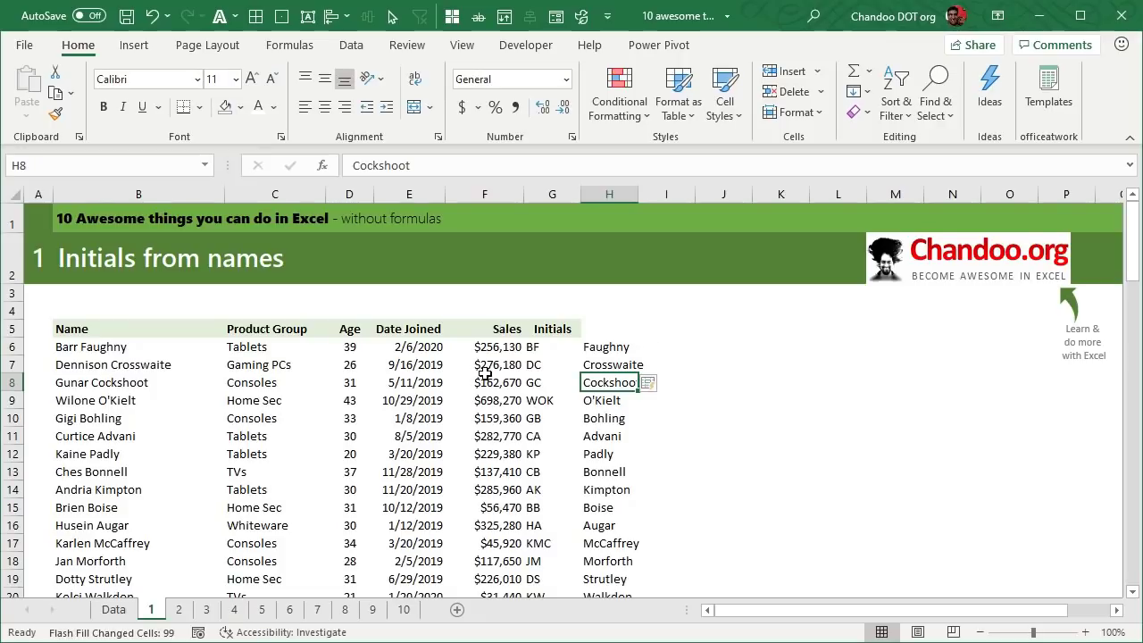
Locate the Flash Fill command among the data tools and view its description
{"action": "left_click", "coordinate": [350, 45]}
{"action": "left_click", "coordinate": [721, 71]}
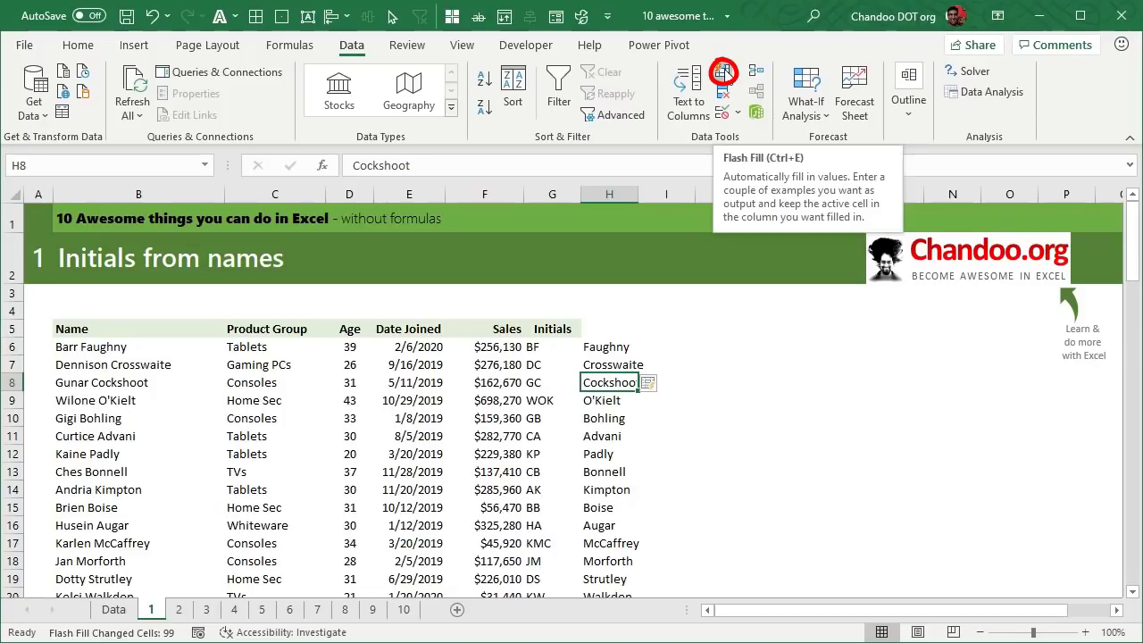
Open sheet 2 and look through the Sales column of the data
{"action": "left_click", "coordinate": [179, 609]}
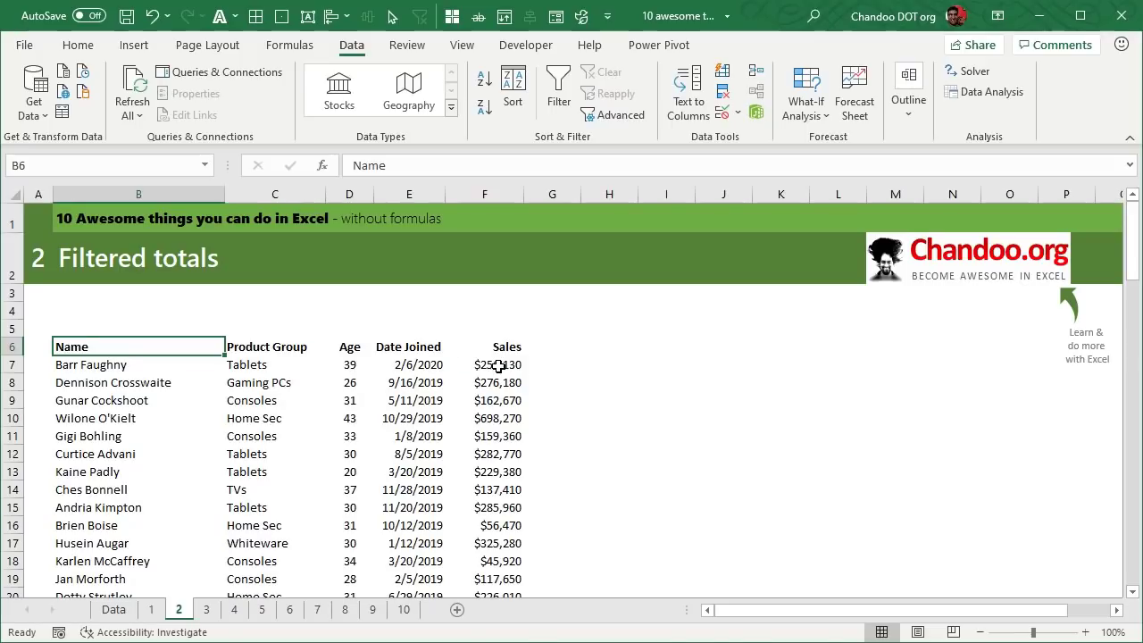
{"action": "left_click_drag", "start_coordinate": [494, 365], "coordinate": [498, 560]}
{"action": "left_click", "coordinate": [497, 488]}
{"action": "scroll", "coordinate": [547, 426], "scroll_direction": "down", "scroll_amount": 3}
{"action": "scroll", "coordinate": [546, 426], "scroll_direction": "up", "scroll_amount": 3}
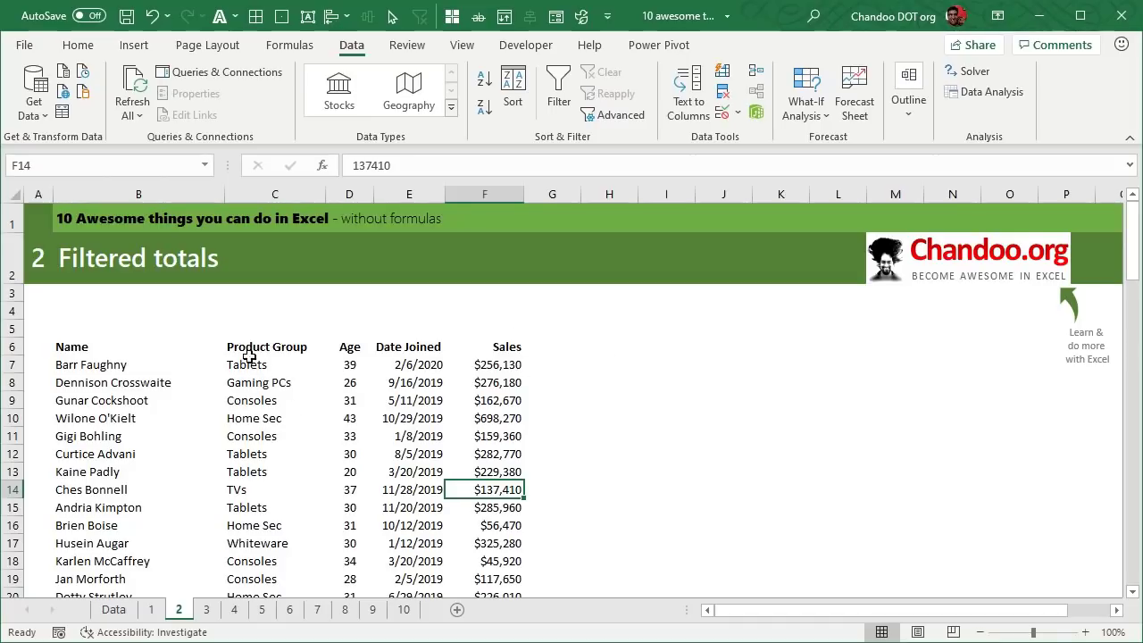
Convert the data range B6:F106 into a table with headers
{"action": "left_click", "coordinate": [98, 351]}
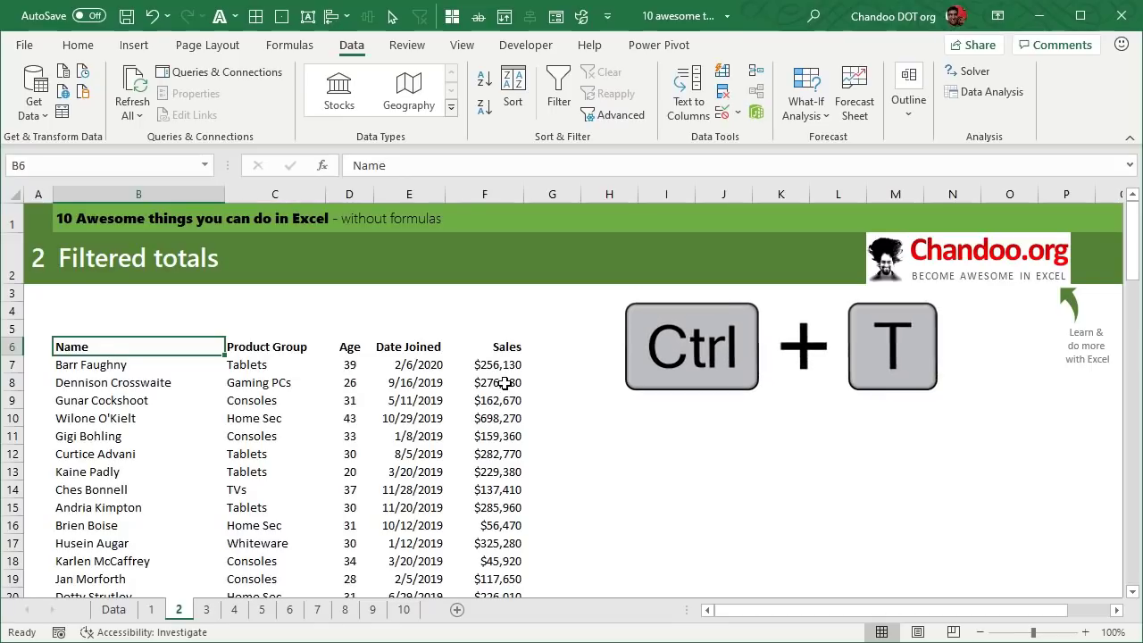
{"action": "key", "text": "ctrl+t"}
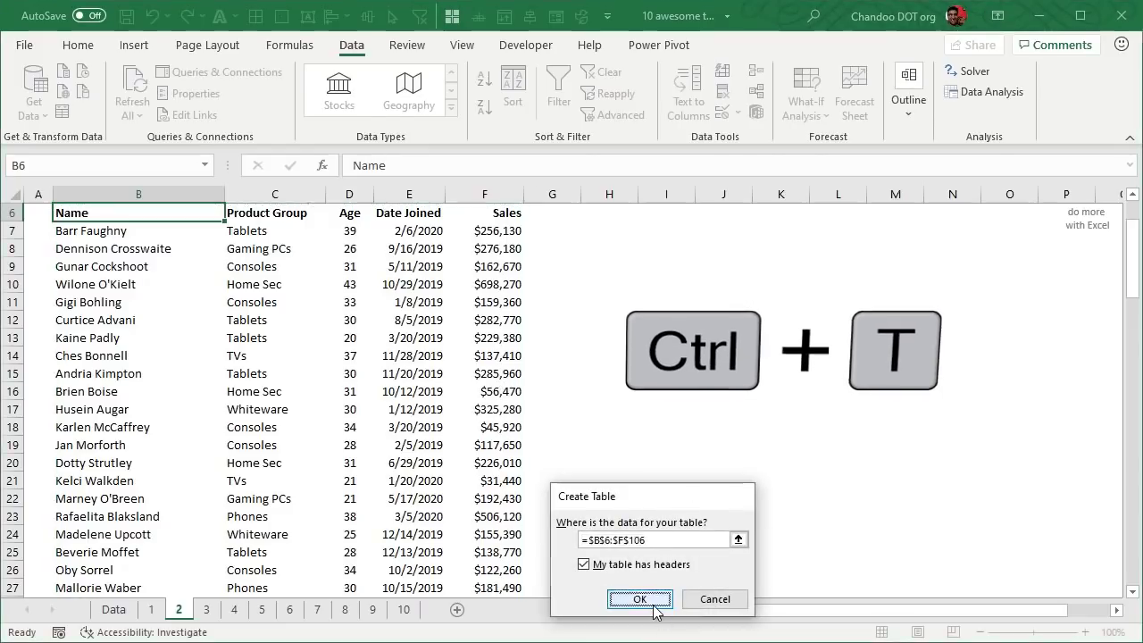
{"action": "left_click", "coordinate": [641, 599]}
{"action": "scroll", "coordinate": [586, 412], "scroll_direction": "up", "scroll_amount": 2}
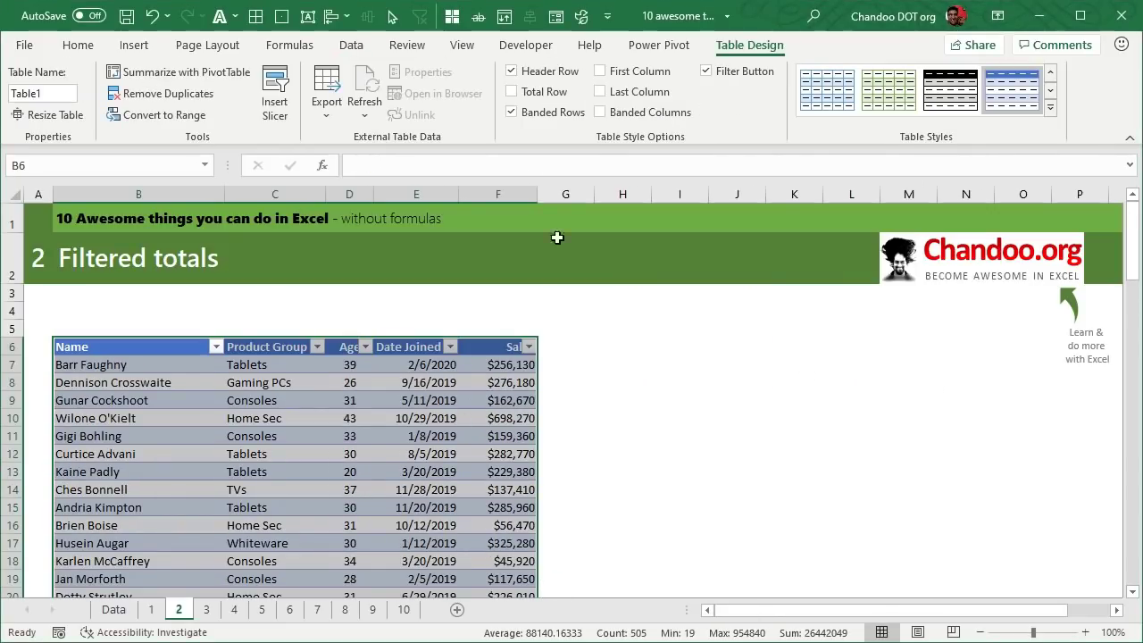
Add a total row to the table and inspect its Sales total cell
{"action": "left_click", "coordinate": [531, 97]}
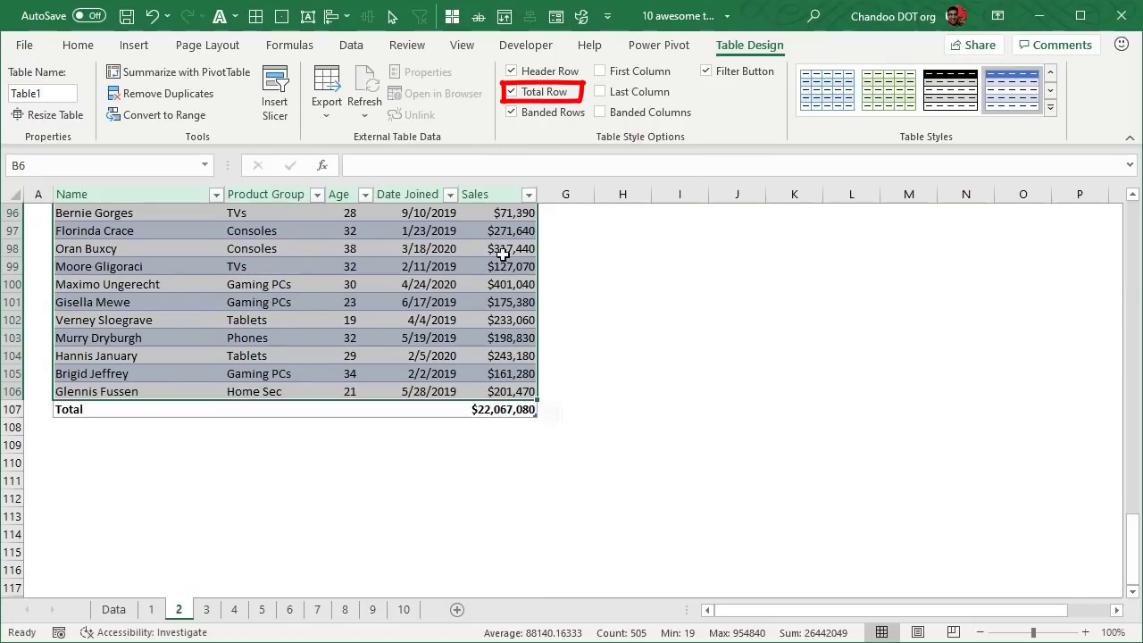
{"action": "left_click", "coordinate": [486, 410]}
{"action": "left_click_drag", "start_coordinate": [90, 409], "coordinate": [519, 410]}
{"action": "left_click", "coordinate": [526, 498]}
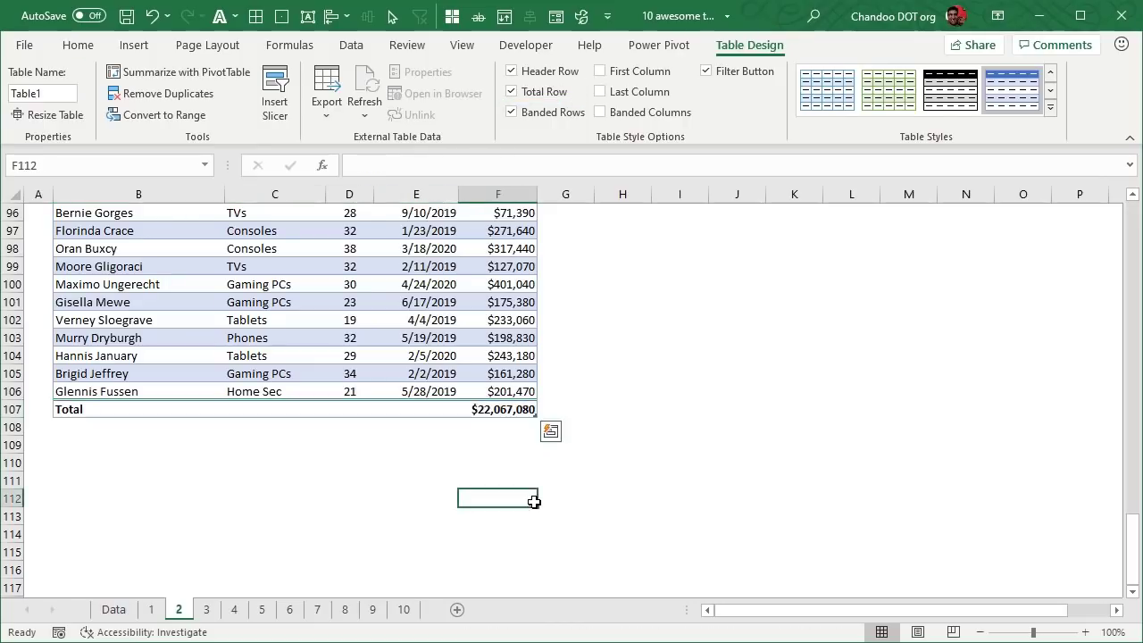
{"action": "left_click", "coordinate": [522, 409]}
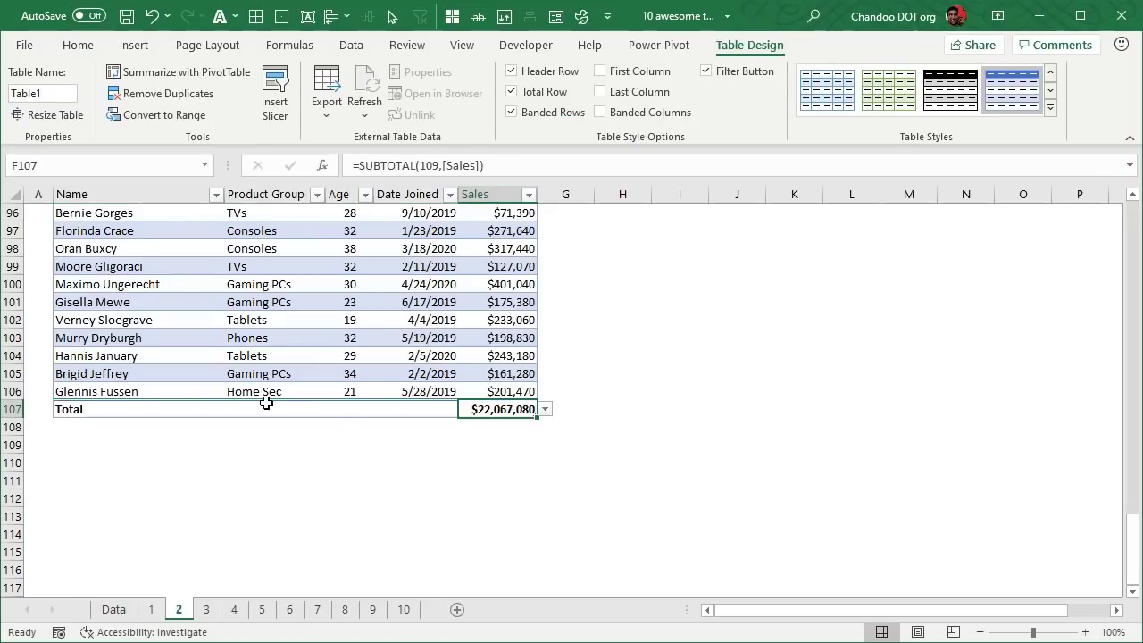
Set the Age column's cell in the total row to calculate the Average
{"action": "left_click", "coordinate": [340, 410]}
{"action": "left_click", "coordinate": [382, 408]}
{"action": "left_click", "coordinate": [344, 435]}
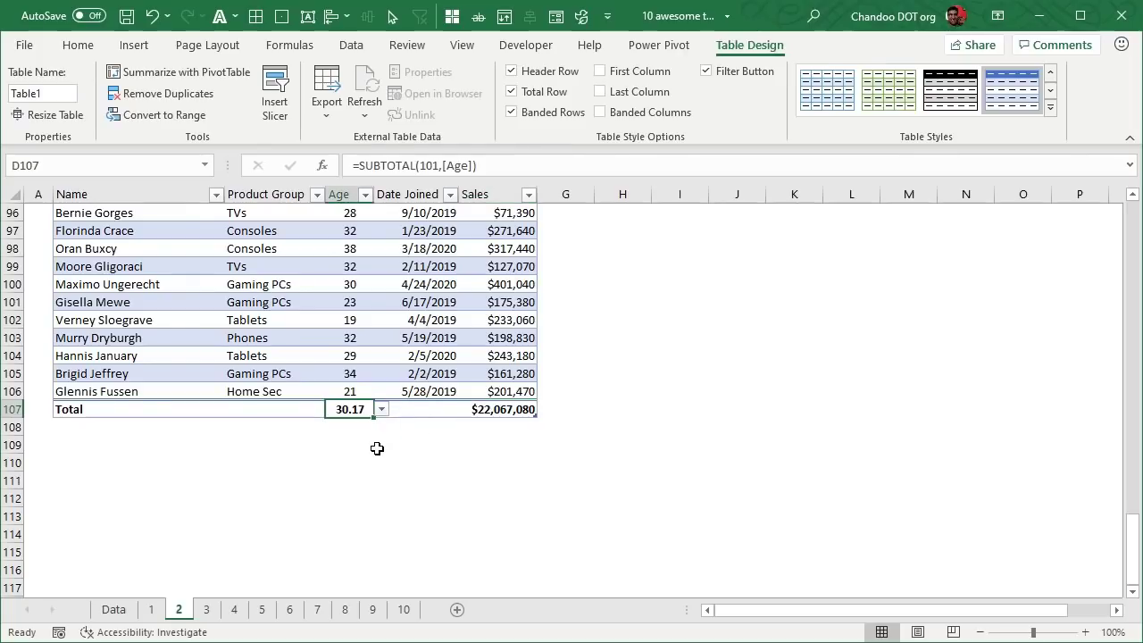
View the summary functions available for the Product Group cell in the total row without changing it
{"action": "left_click", "coordinate": [258, 408]}
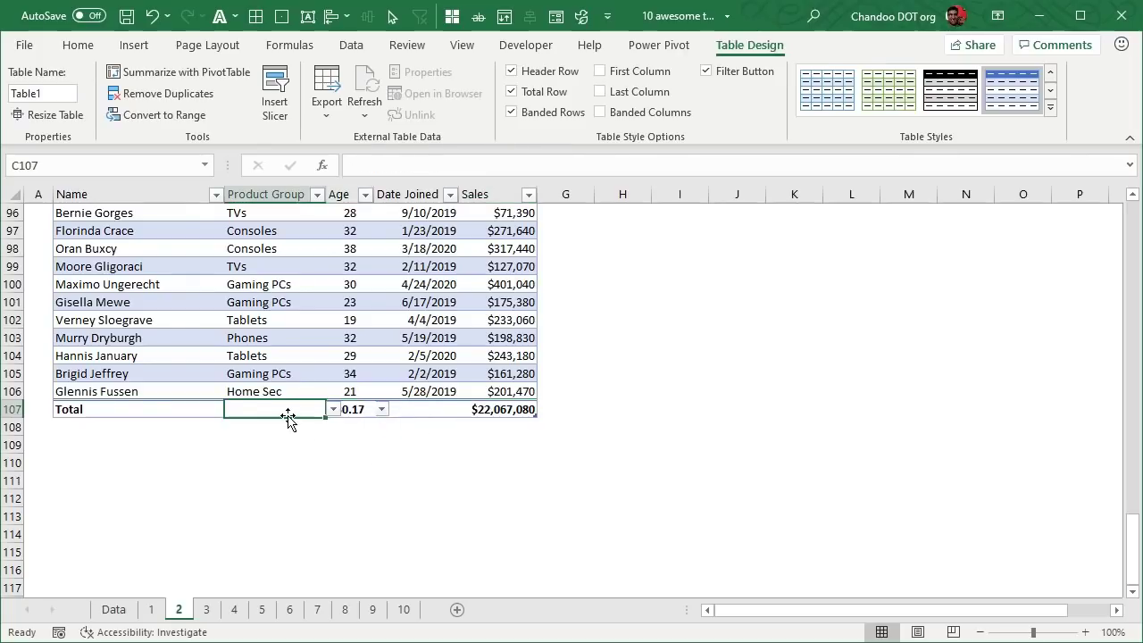
{"action": "left_click", "coordinate": [337, 411]}
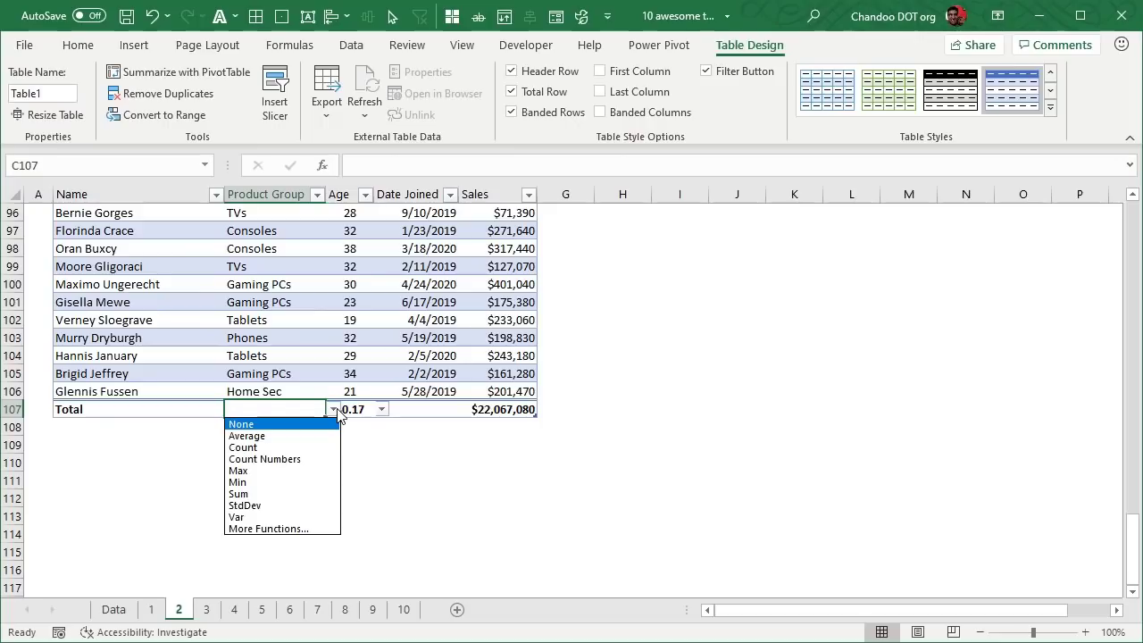
{"action": "left_click", "coordinate": [338, 411]}
{"action": "left_click", "coordinate": [402, 437]}
{"action": "left_click", "coordinate": [366, 408]}
{"action": "left_click", "coordinate": [370, 492]}
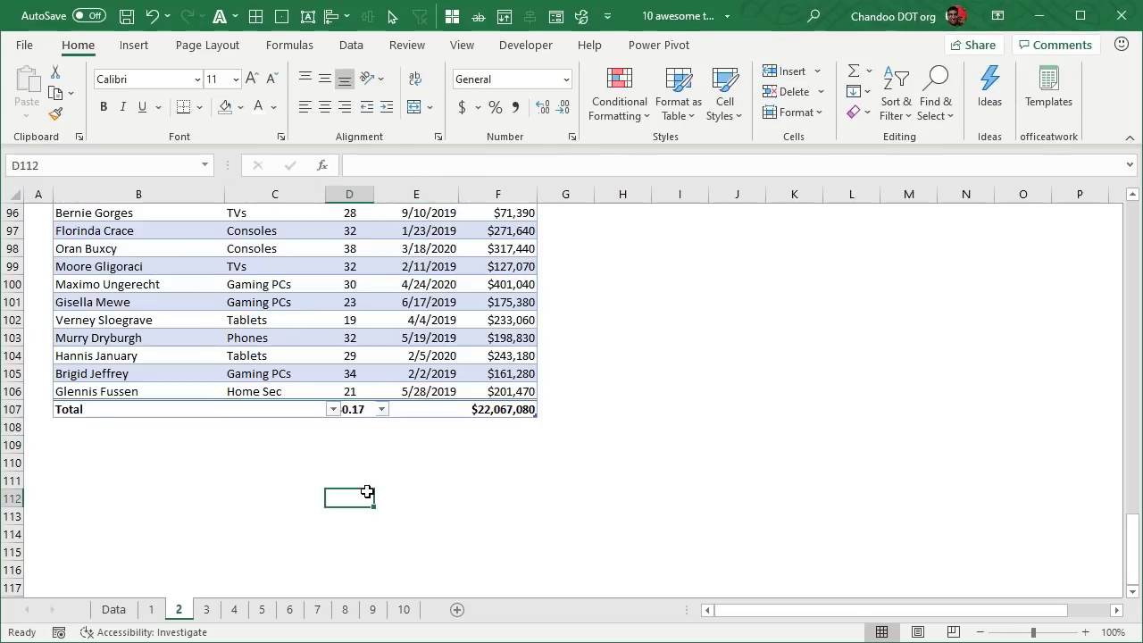
Copy the table's total row B107:F107 and paste it above the table starting at B4
{"action": "left_click", "coordinate": [61, 410]}
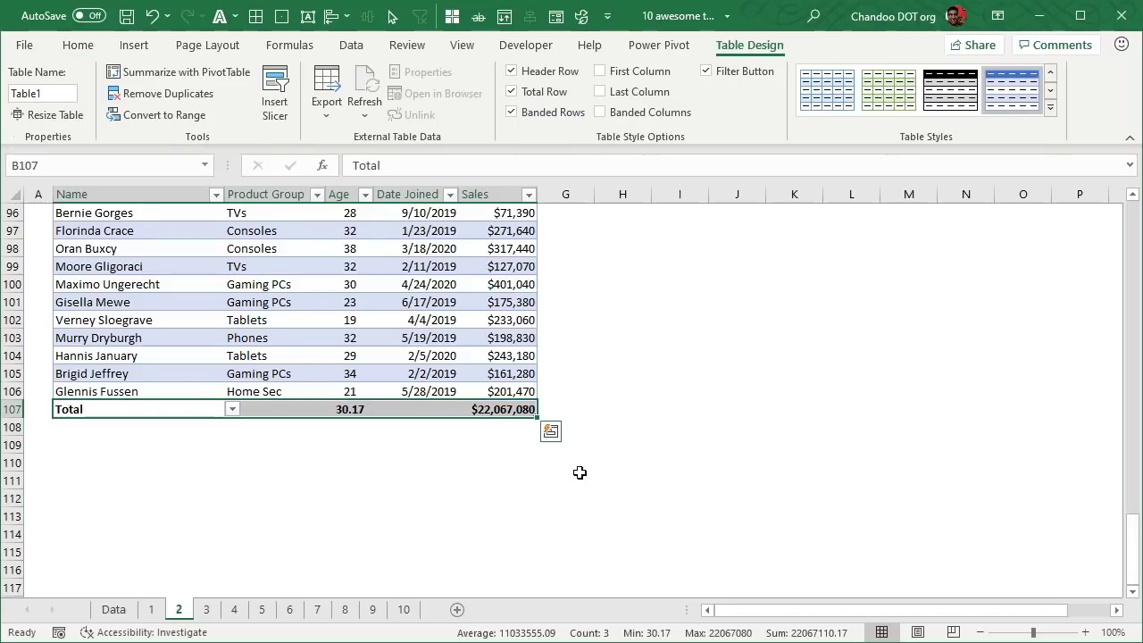
{"action": "scroll", "coordinate": [578, 465], "scroll_direction": "up", "scroll_amount": 2}
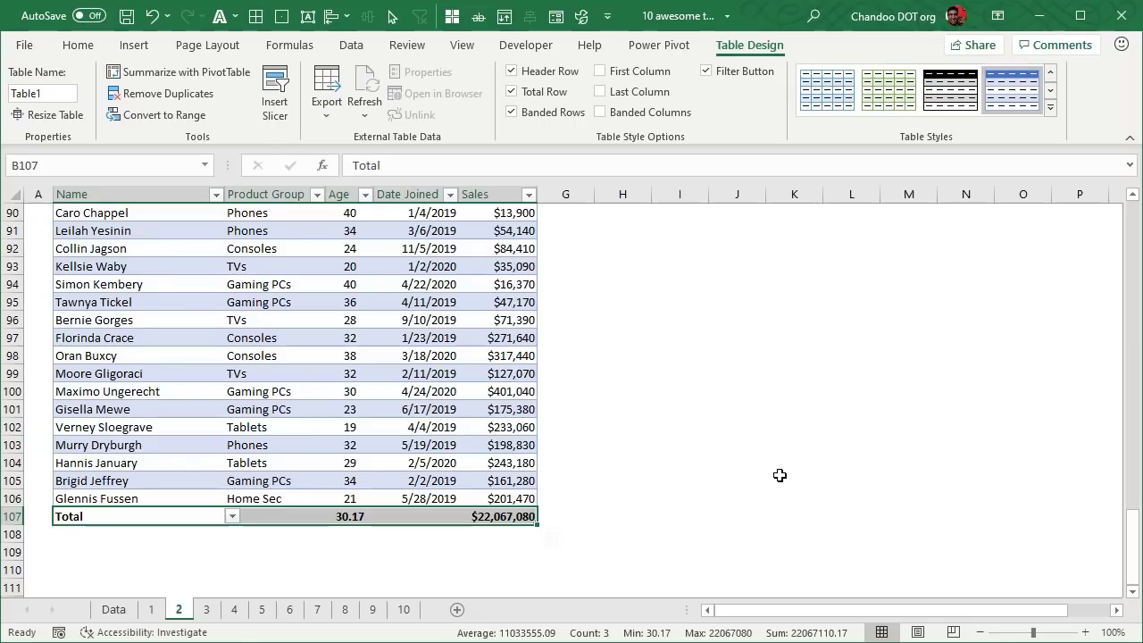
{"action": "key", "text": "ctrl+c"}
{"action": "left_click_drag", "start_coordinate": [1134, 529], "coordinate": [1135, 215]}
{"action": "left_click", "coordinate": [64, 309]}
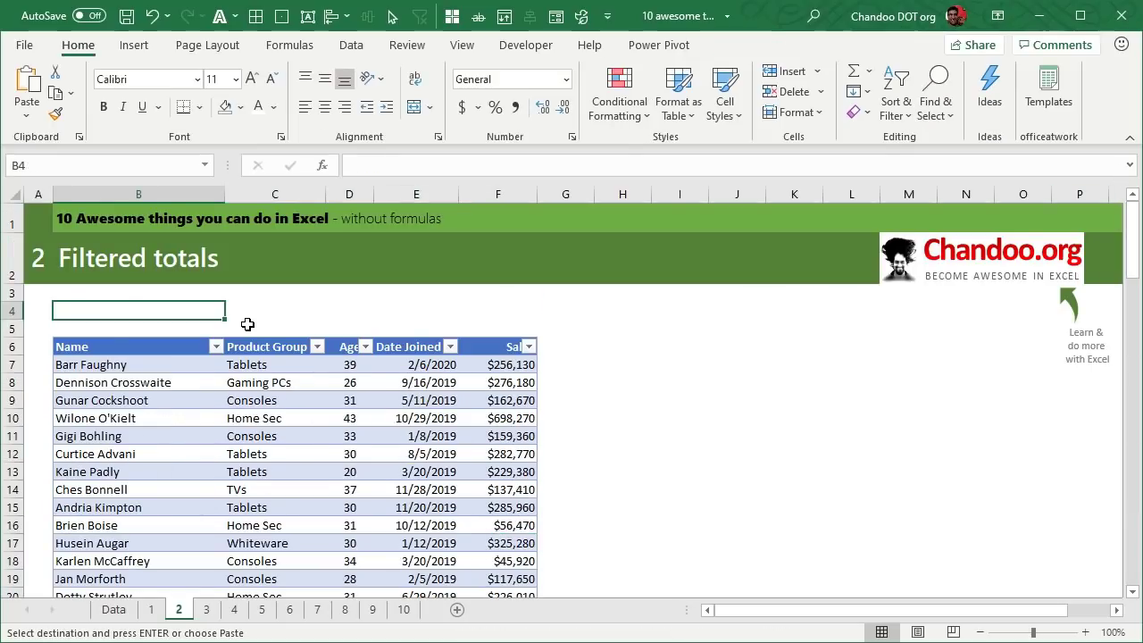
{"action": "key", "text": "Return"}
{"action": "left_click", "coordinate": [713, 382]}
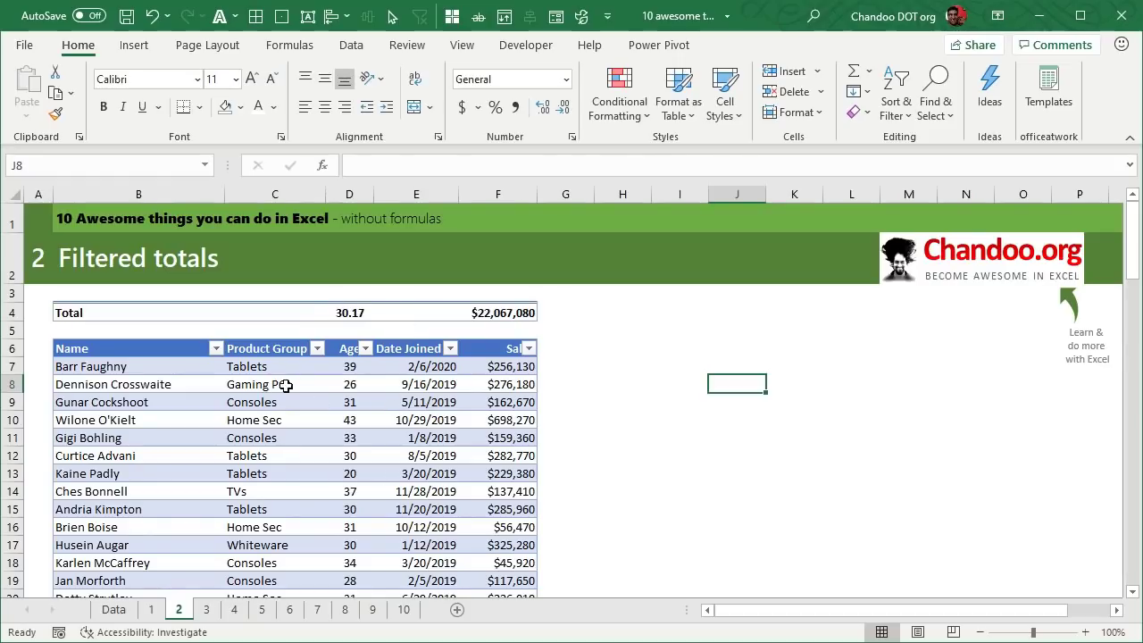
Filter Product Group to show only Consoles and Home Sec, and check the copied Sales total in F4
{"action": "left_click", "coordinate": [316, 350]}
{"action": "left_click", "coordinate": [166, 152]}
{"action": "left_click", "coordinate": [166, 168]}
{"action": "left_click", "coordinate": [169, 199]}
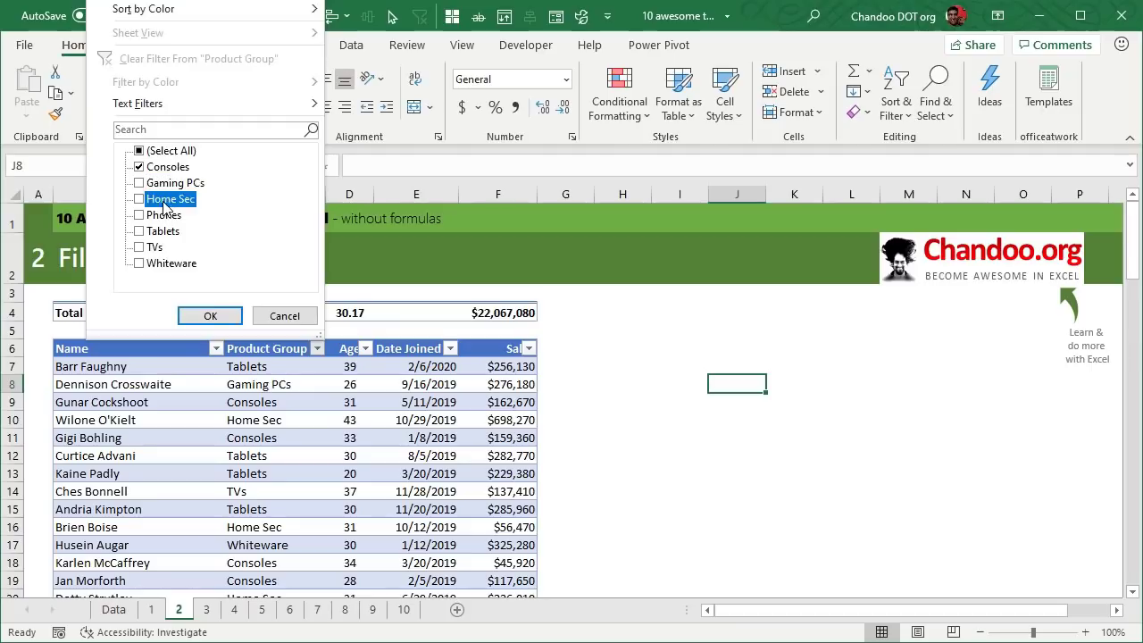
{"action": "left_click", "coordinate": [211, 316]}
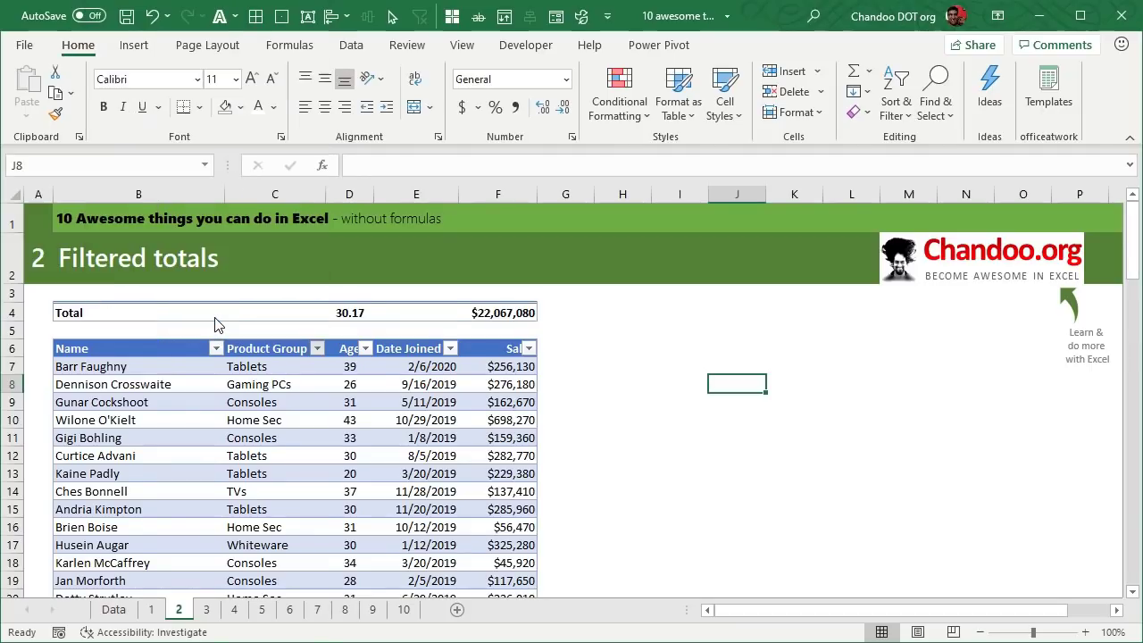
{"action": "left_click", "coordinate": [514, 315]}
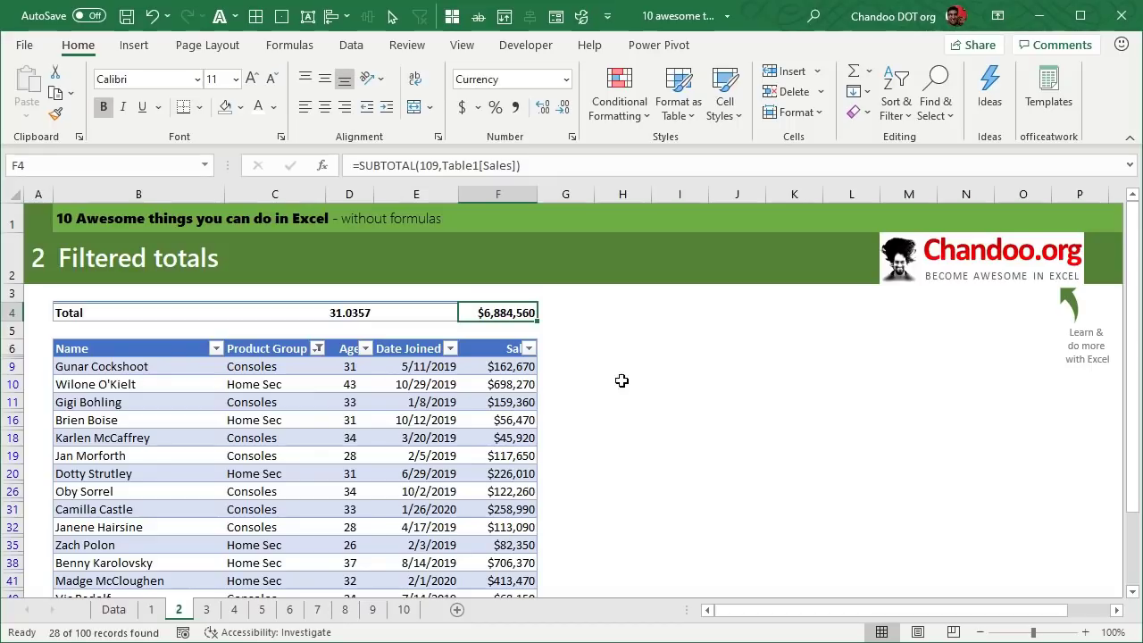
Filter the Age column to a between range with an upper limit of 40
{"action": "left_click", "coordinate": [365, 348]}
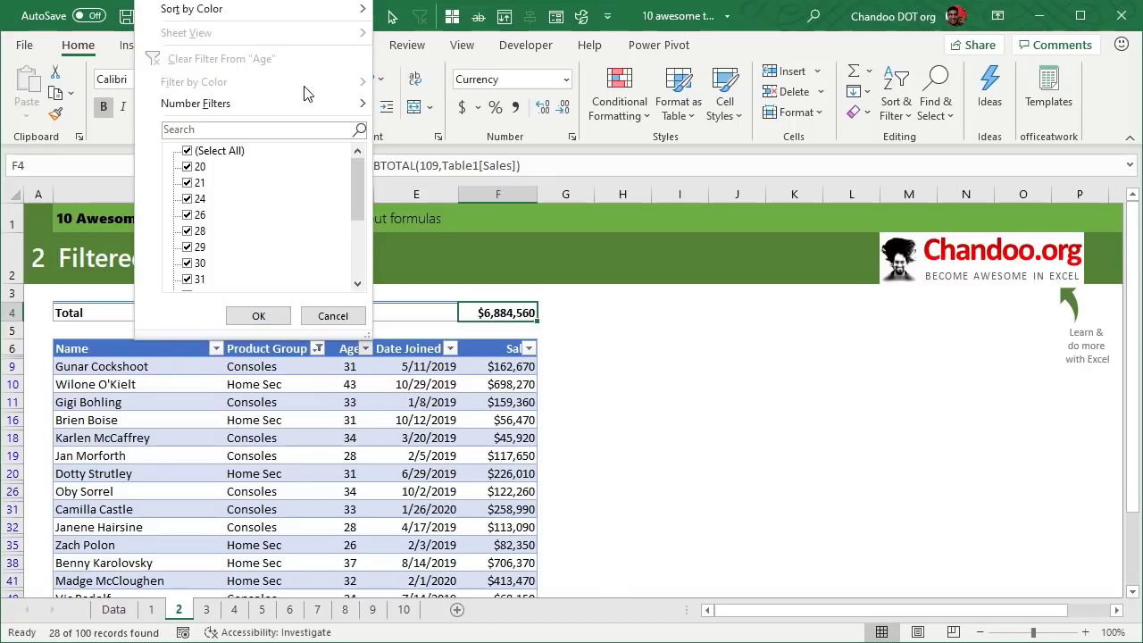
{"action": "mouse_move", "coordinate": [305, 102]}
{"action": "left_click", "coordinate": [474, 256]}
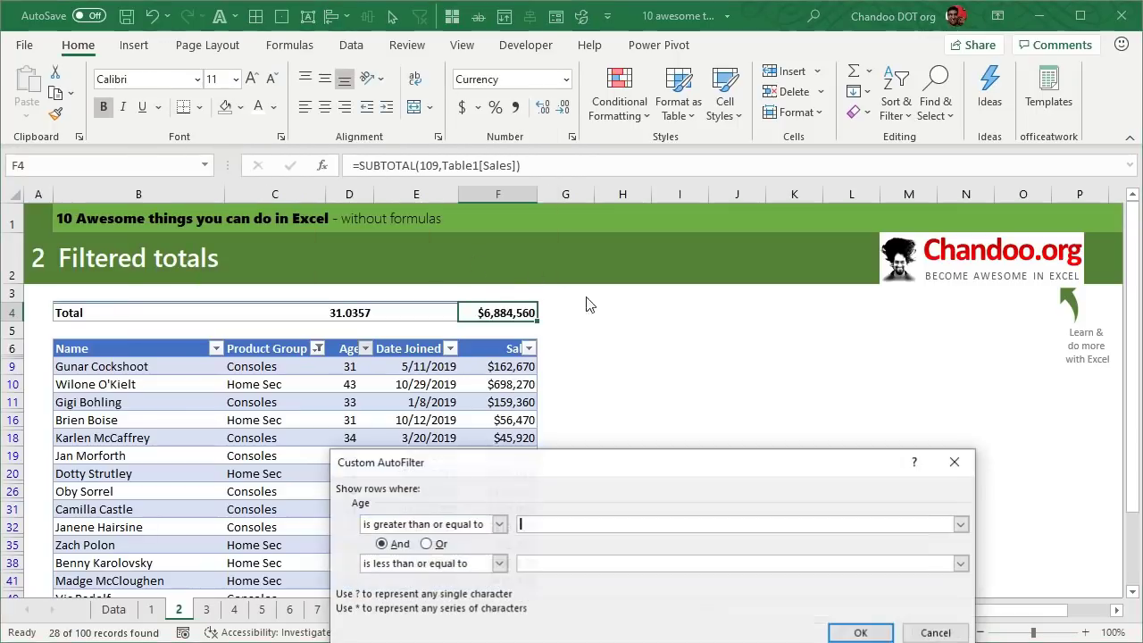
{"action": "left_click_drag", "start_coordinate": [629, 473], "coordinate": [647, 357]}
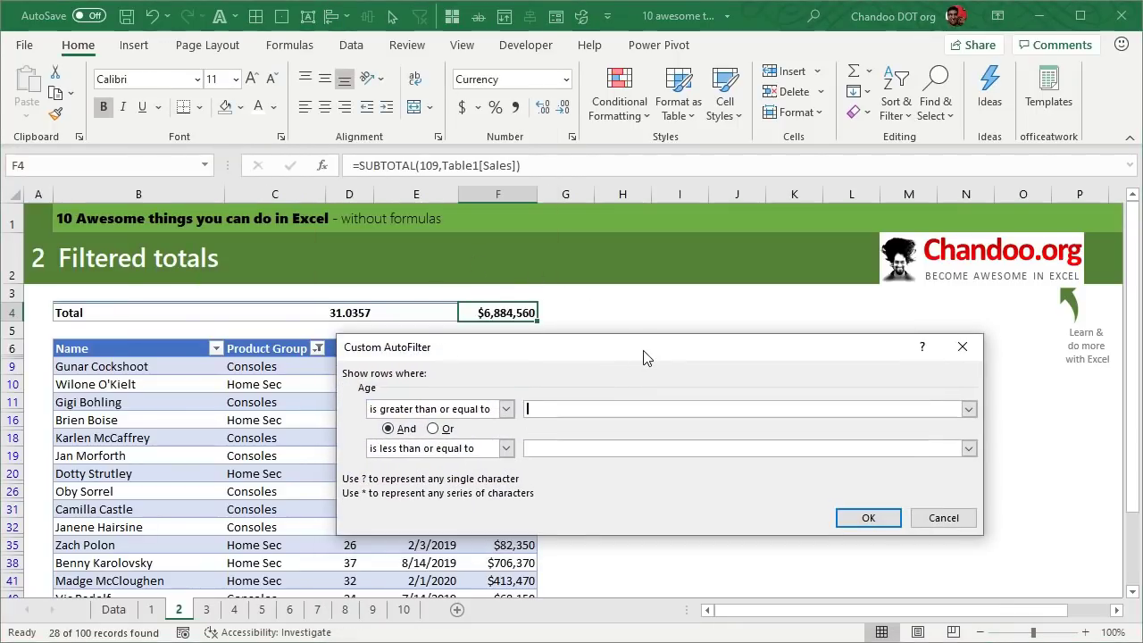
{"action": "type", "text": "3"}
{"action": "key", "text": "Tab"}
{"action": "key", "text": "Tab"}
{"action": "type", "text": "40"}
{"action": "key", "text": "Return"}
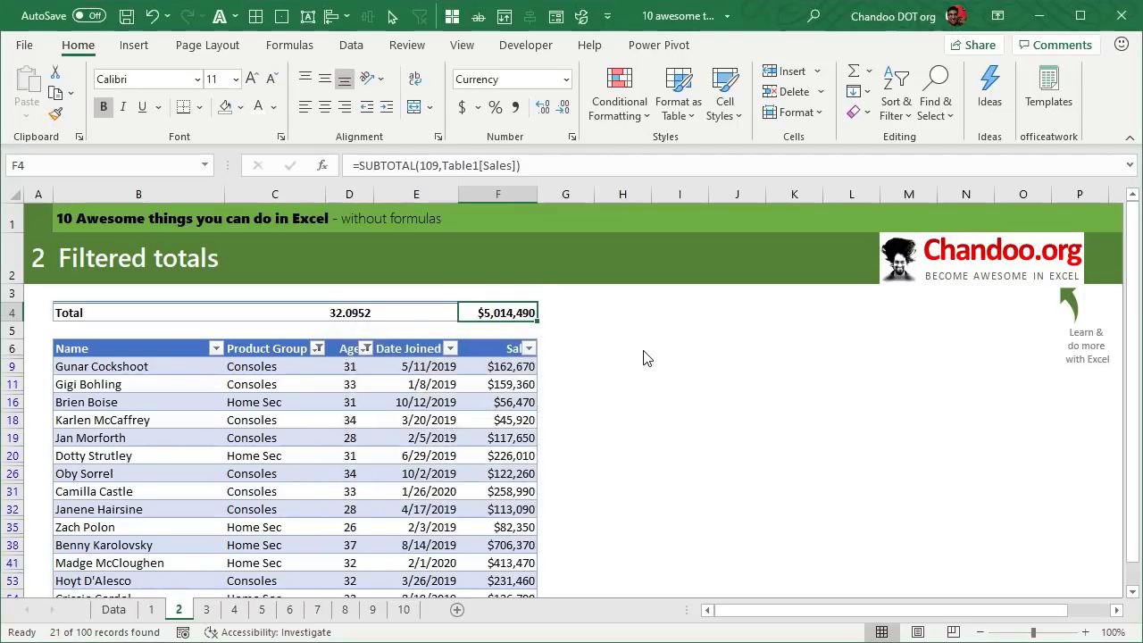
{"action": "left_click", "coordinate": [693, 379]}
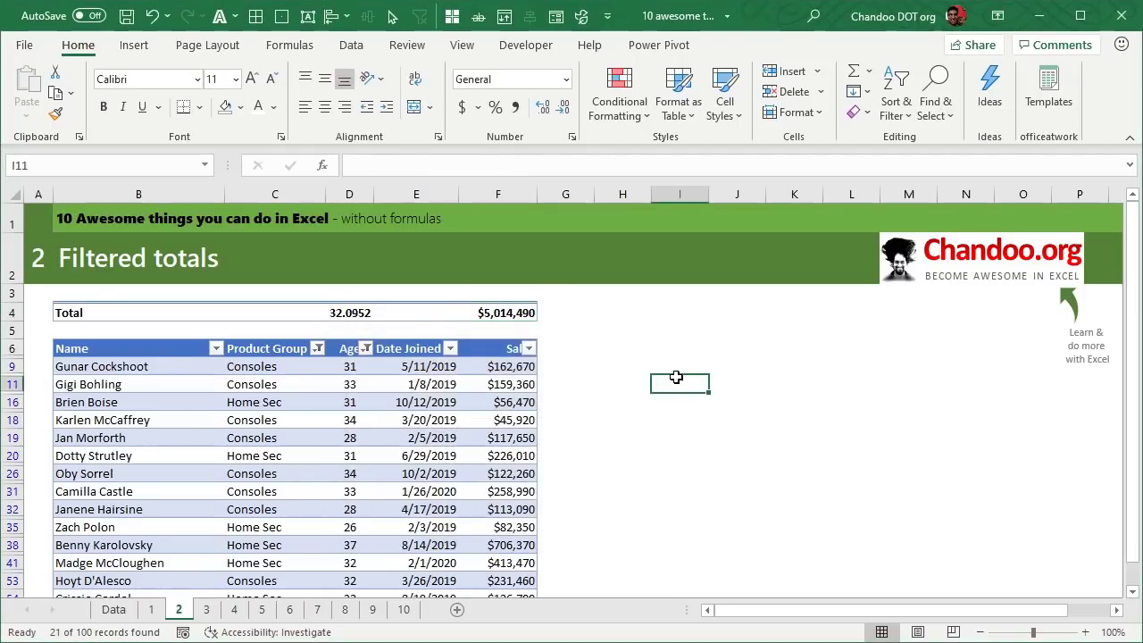
Filter the Date Joined column to show only dates in 2020
{"action": "left_click", "coordinate": [450, 349]}
{"action": "left_click", "coordinate": [284, 150]}
{"action": "left_click", "coordinate": [272, 167]}
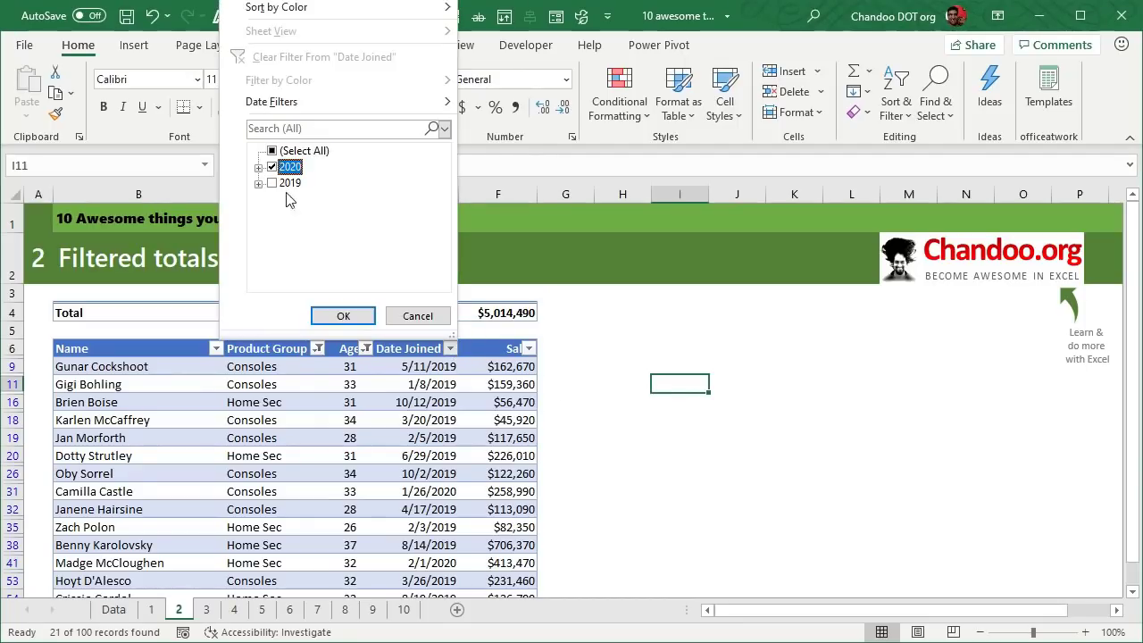
{"action": "left_click", "coordinate": [362, 316]}
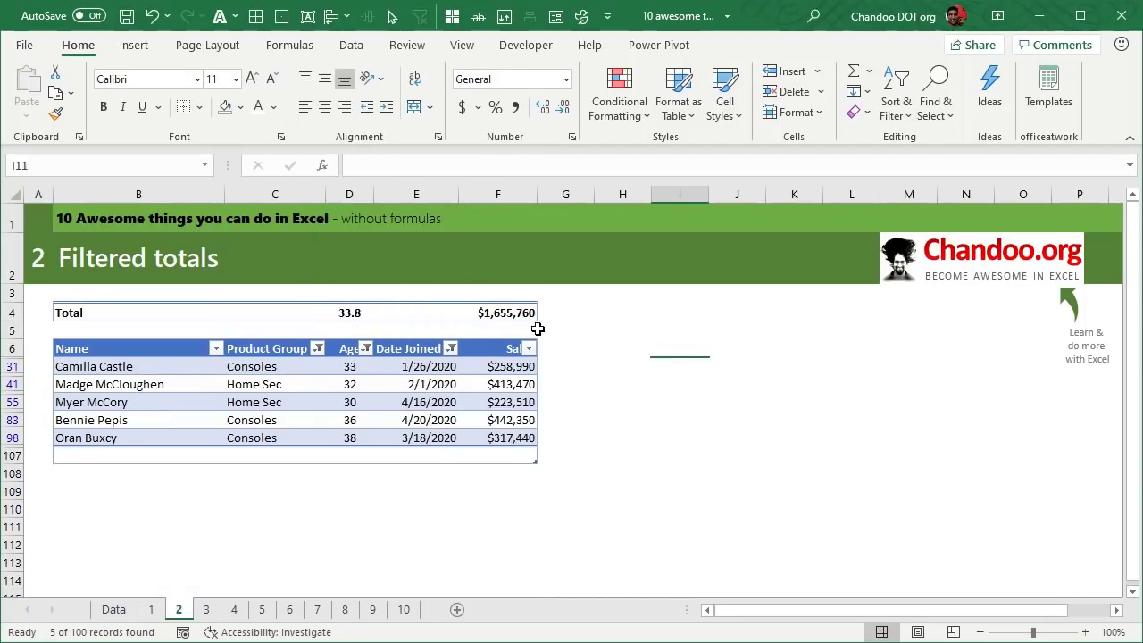
Examine the formula and the range it references in the Sales total cell F4 without changing it
{"action": "left_click", "coordinate": [513, 313]}
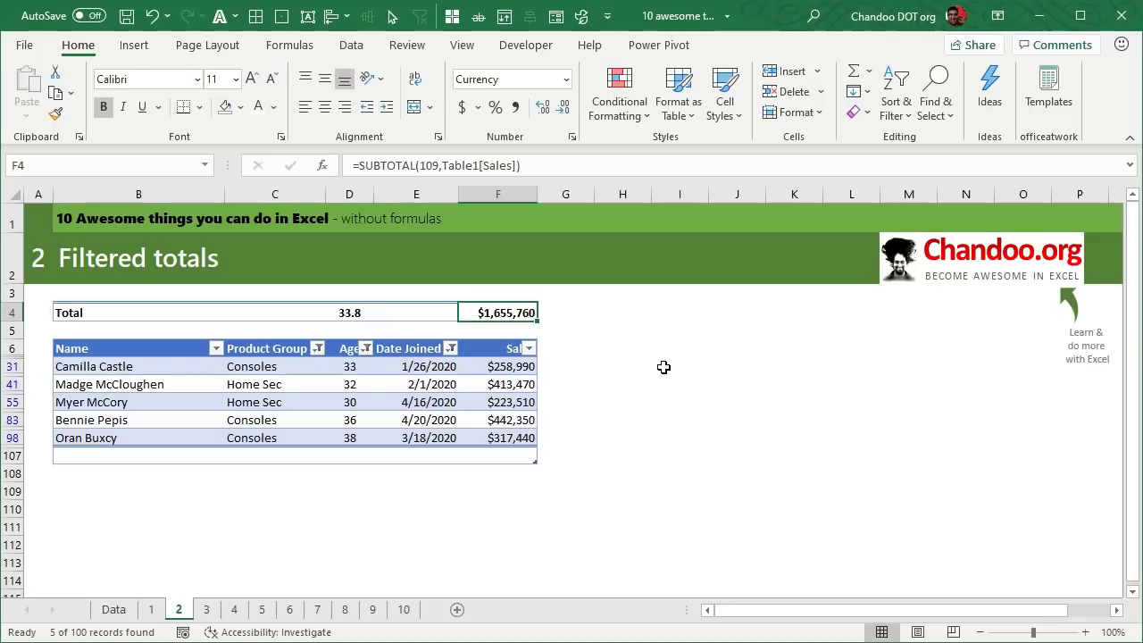
{"action": "key", "text": "F2"}
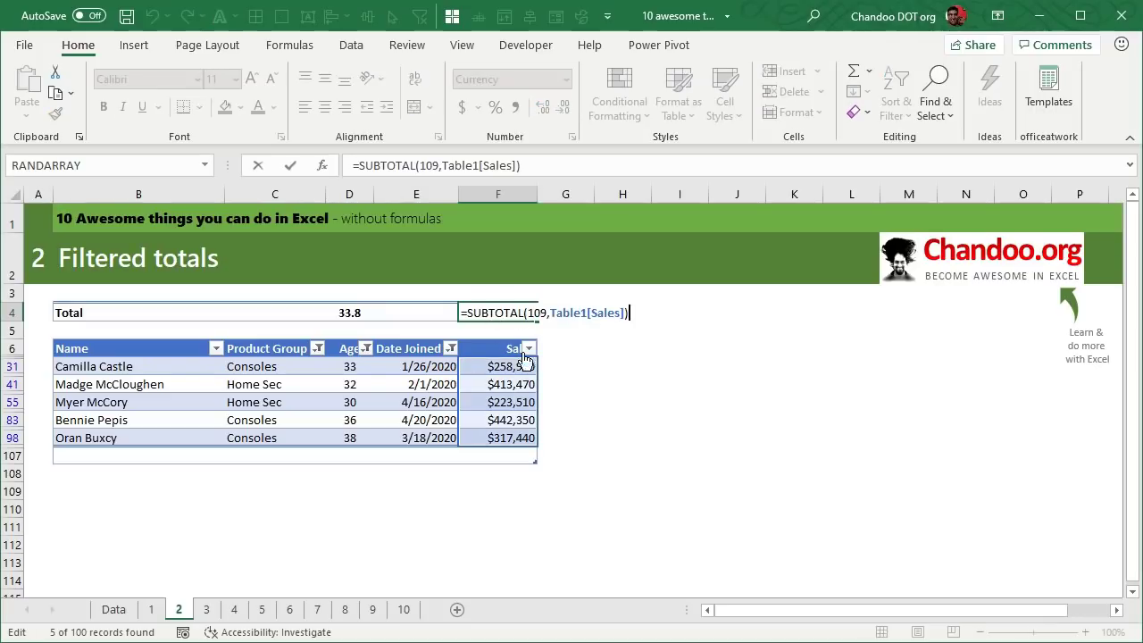
{"action": "key", "text": "Escape"}
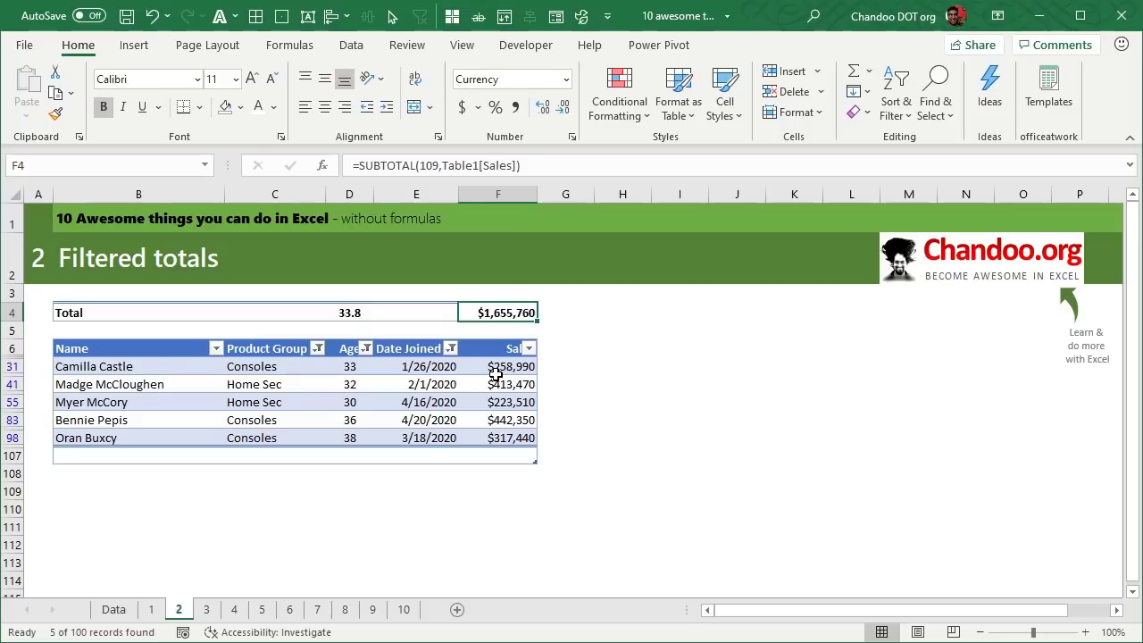
Clear the Date Joined and Age filters one at a time, and undo both clearings
{"action": "left_click", "coordinate": [452, 364]}
{"action": "left_click", "coordinate": [451, 350]}
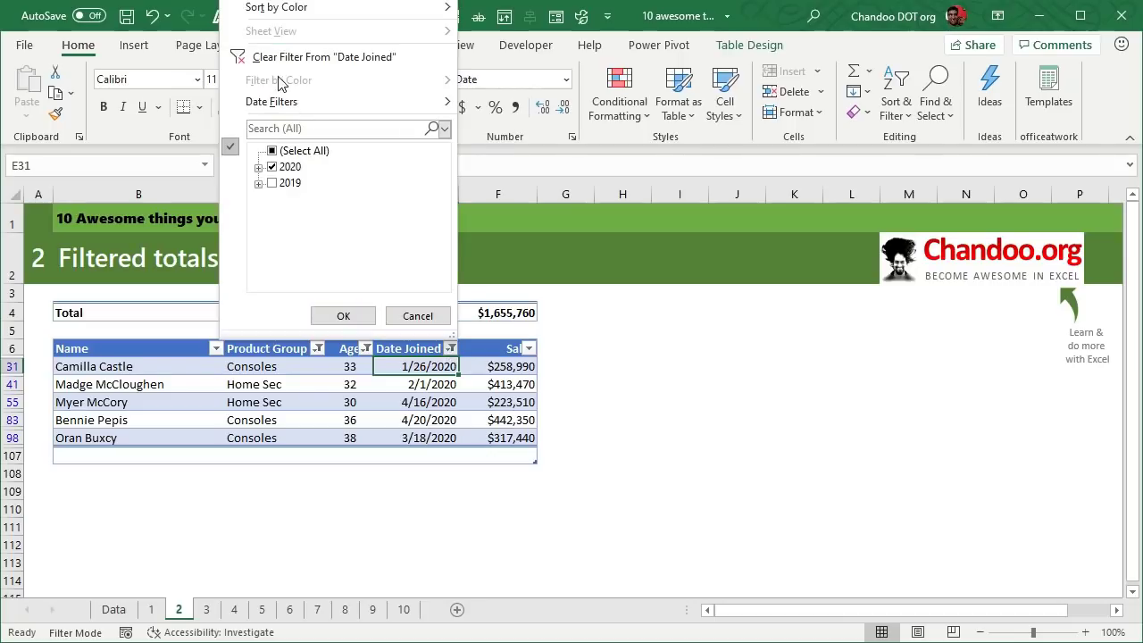
{"action": "left_click", "coordinate": [283, 59]}
{"action": "left_click", "coordinate": [365, 351]}
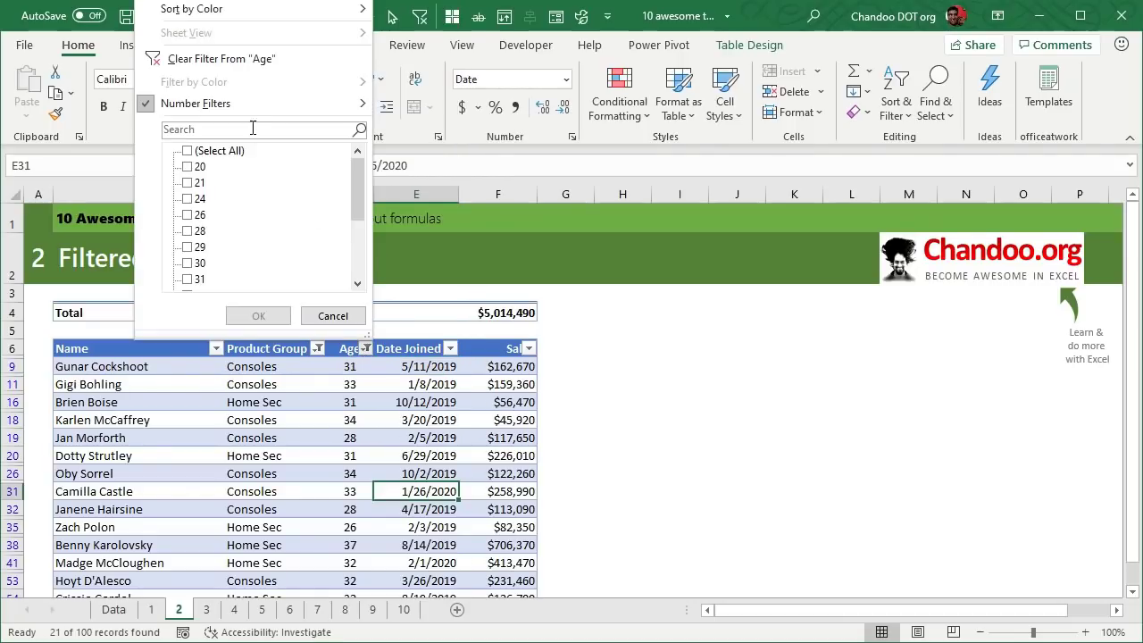
{"action": "left_click", "coordinate": [225, 57]}
{"action": "left_click", "coordinate": [300, 422]}
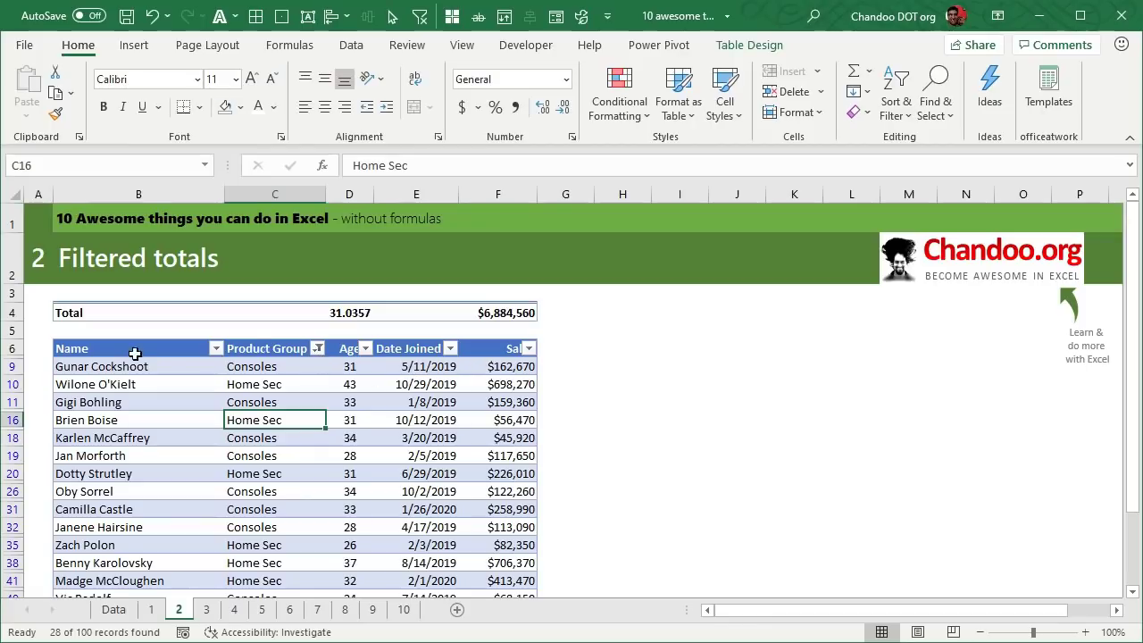
{"action": "left_click", "coordinate": [151, 15]}
{"action": "left_click", "coordinate": [152, 15]}
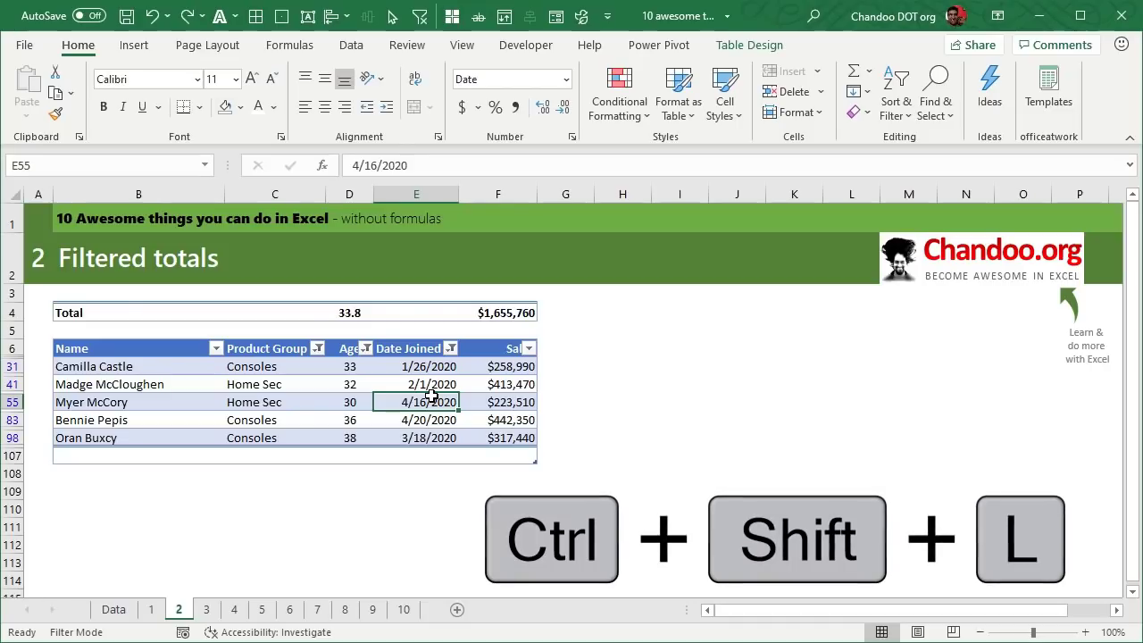
Remove all of the table's filters at once by turning filtering off and back on
{"action": "key", "text": "ctrl+shift+l"}
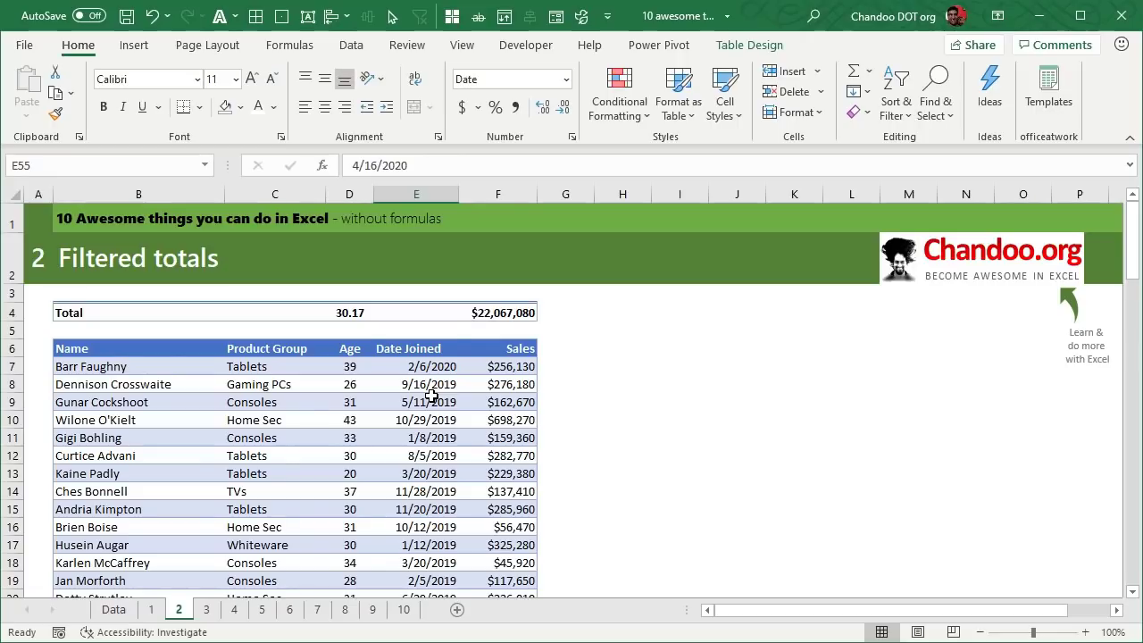
{"action": "key", "text": "ctrl+shift+l"}
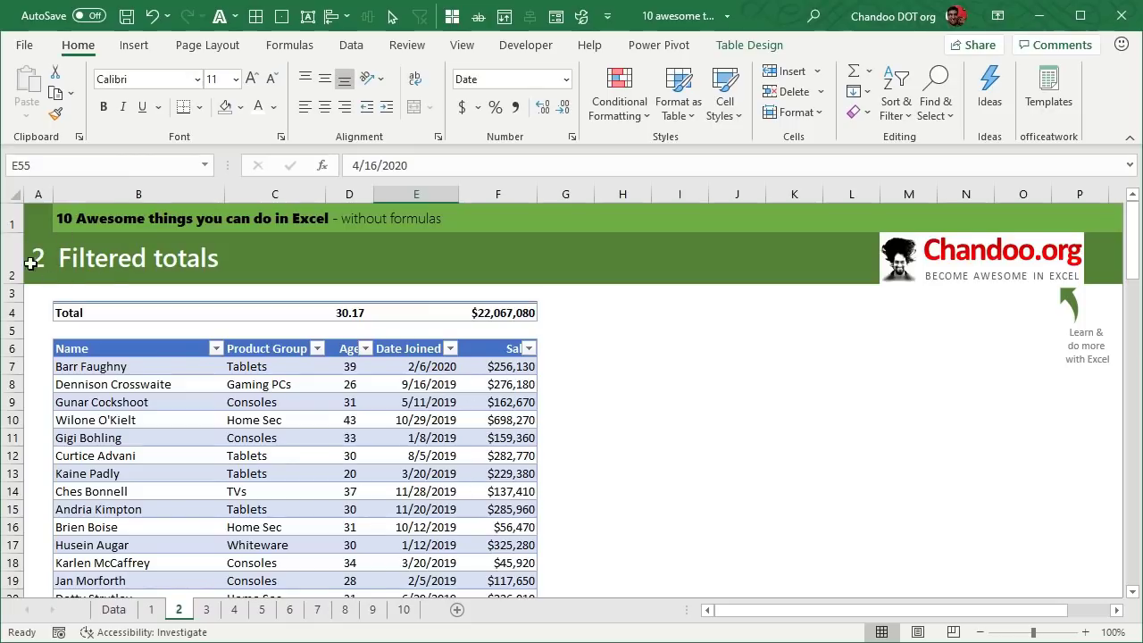
On sheet 3, start a Duplicate Values conditional formatting rule for both name lists, B7:B15 and D7:D17
{"action": "left_click", "coordinate": [205, 609]}
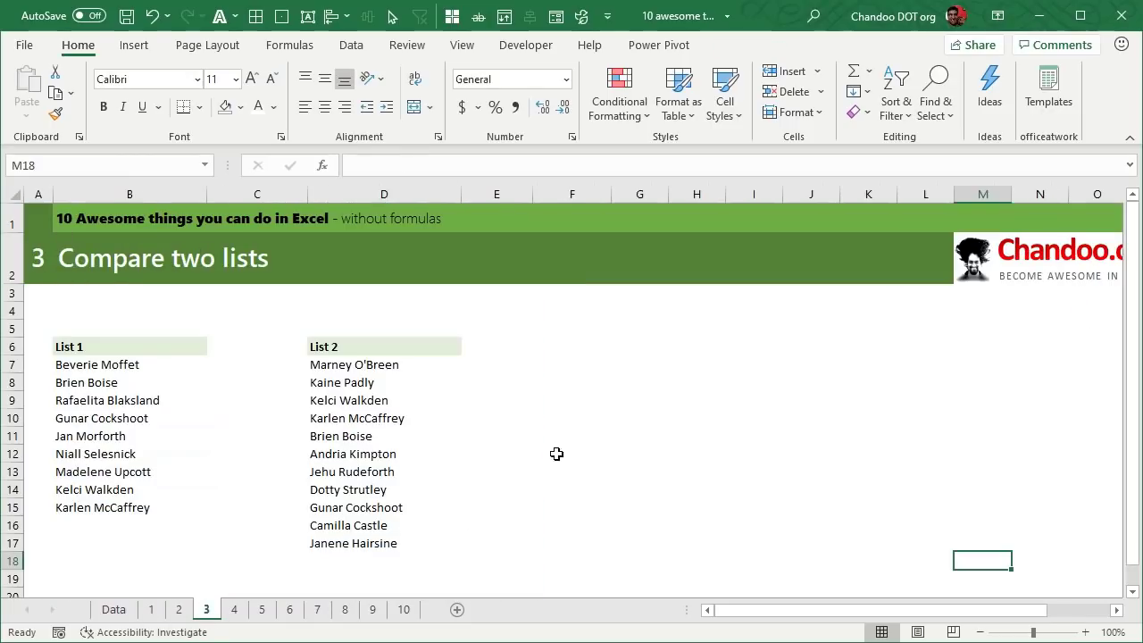
{"action": "left_click", "coordinate": [614, 421]}
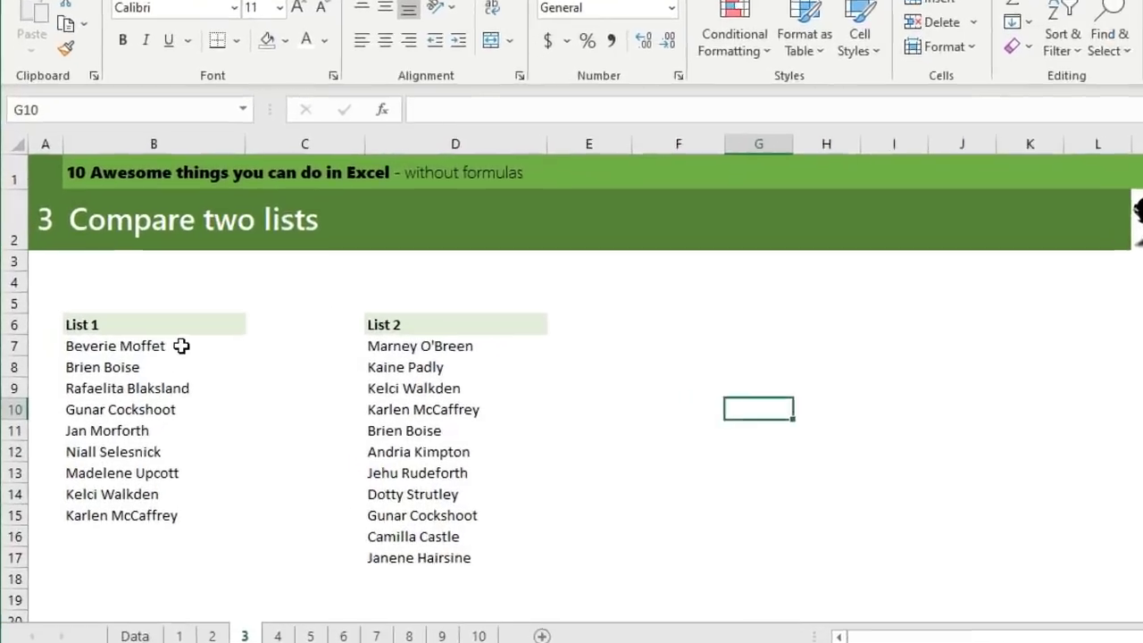
{"action": "left_click_drag", "start_coordinate": [155, 361], "coordinate": [152, 508]}
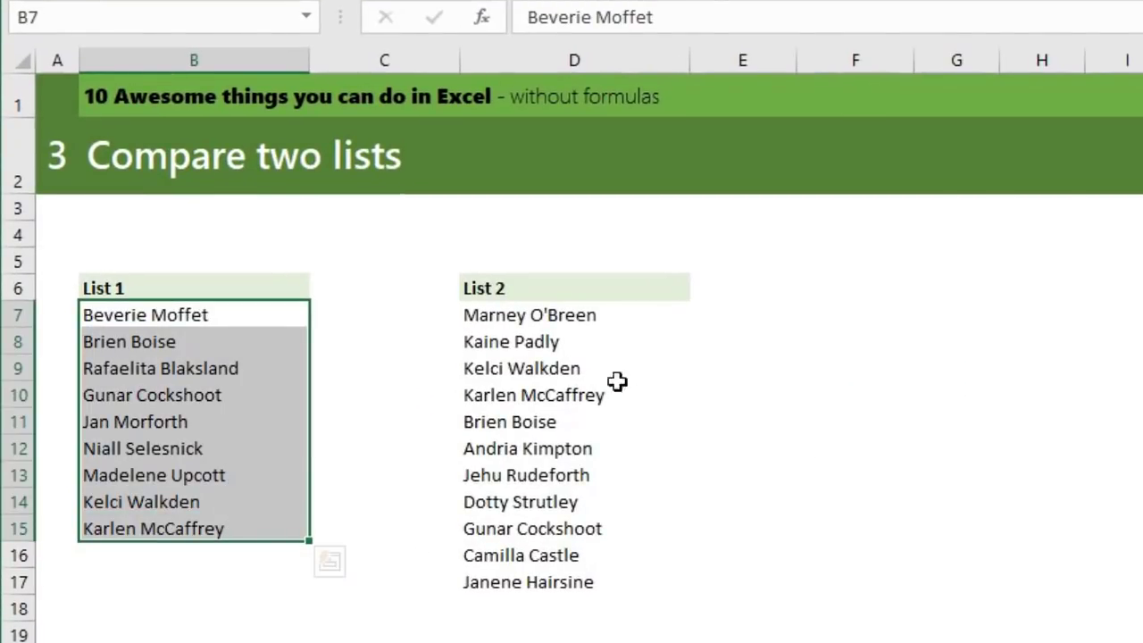
{"action": "left_click_drag", "start_coordinate": [572, 317], "coordinate": [581, 579]}
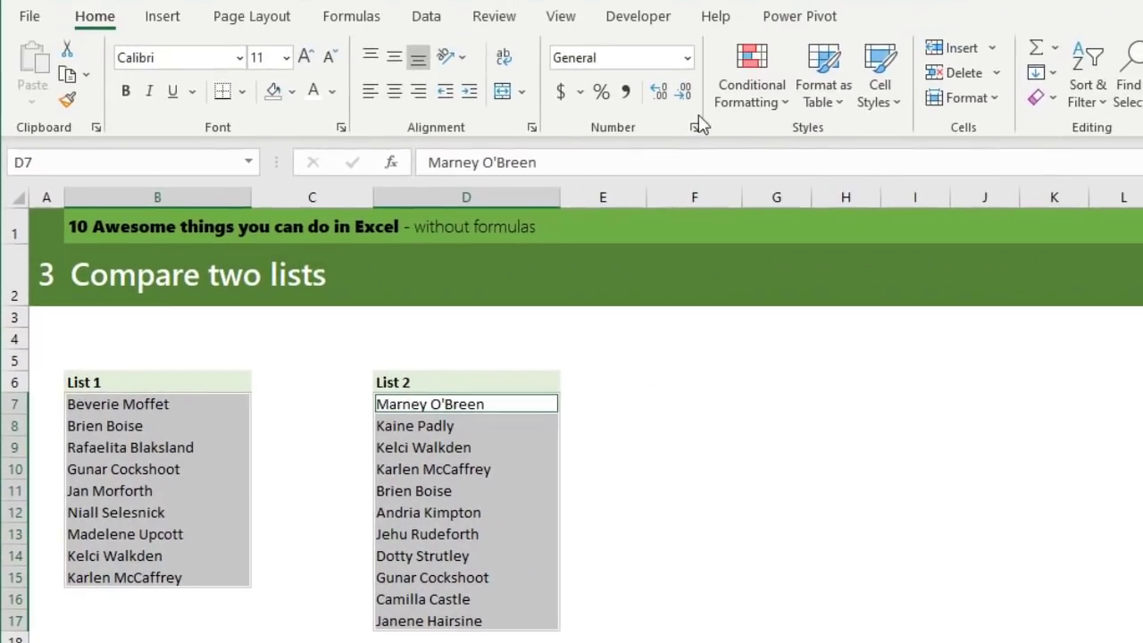
{"action": "left_click", "coordinate": [746, 90]}
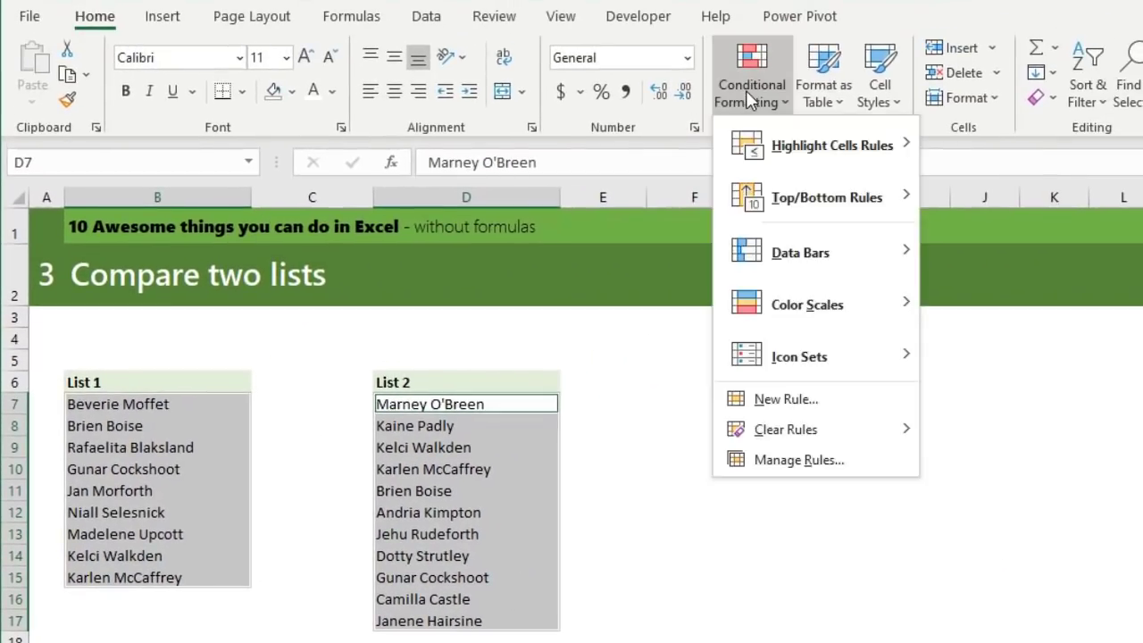
{"action": "mouse_move", "coordinate": [810, 148]}
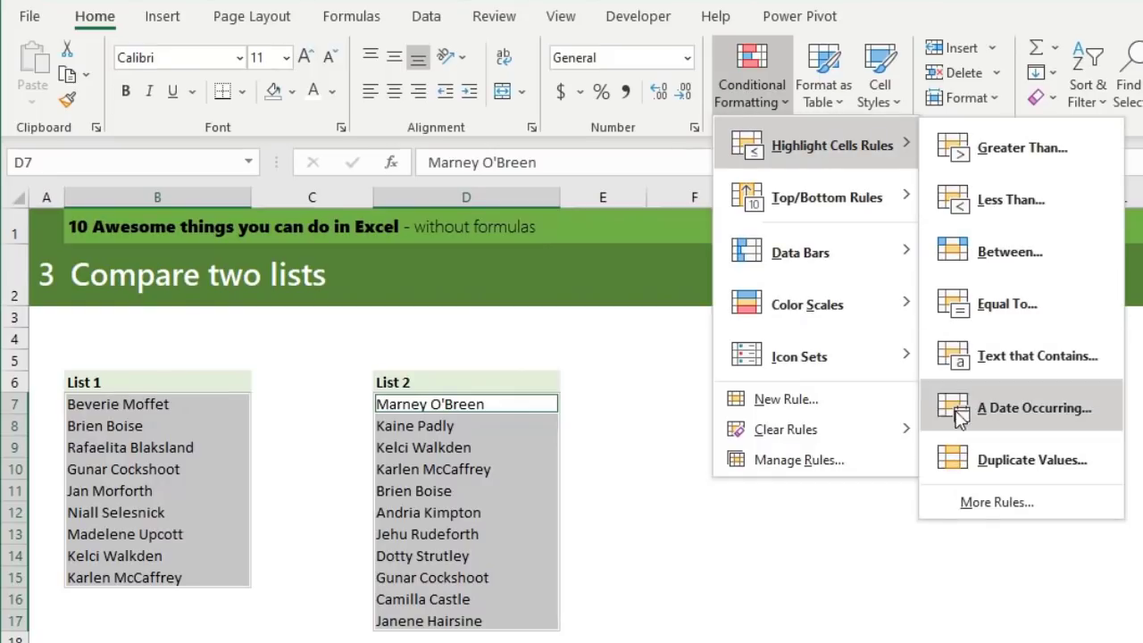
{"action": "left_click", "coordinate": [1011, 461]}
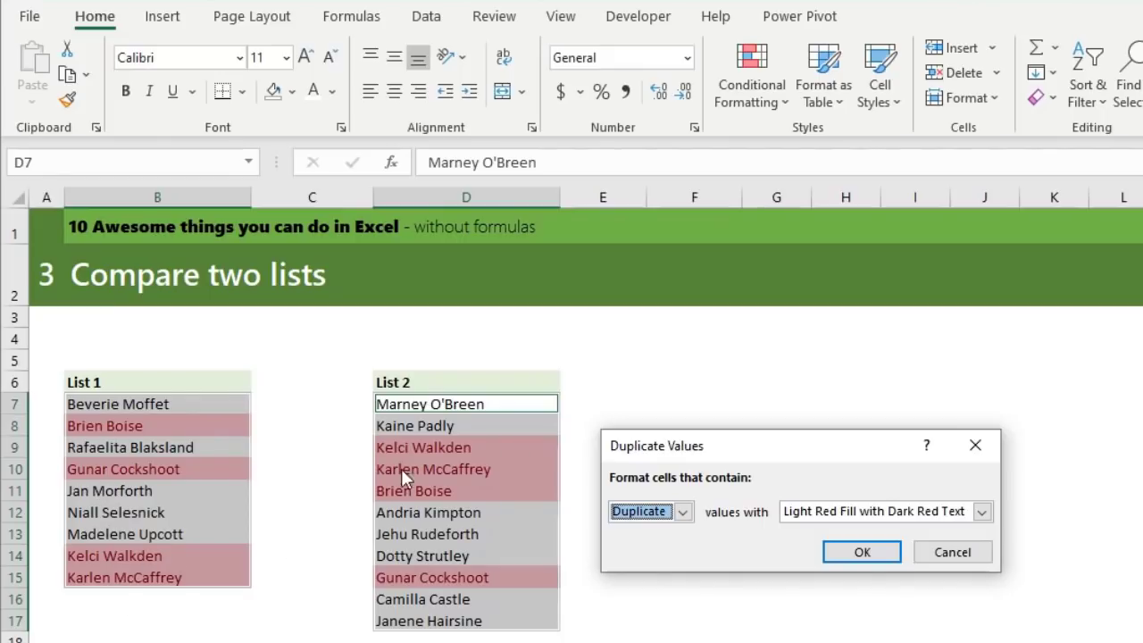
Preview the rule on Unique values, and apply it to Duplicate values with Light Red Fill with Dark Red Text
{"action": "left_click", "coordinate": [682, 511]}
{"action": "left_click", "coordinate": [652, 545]}
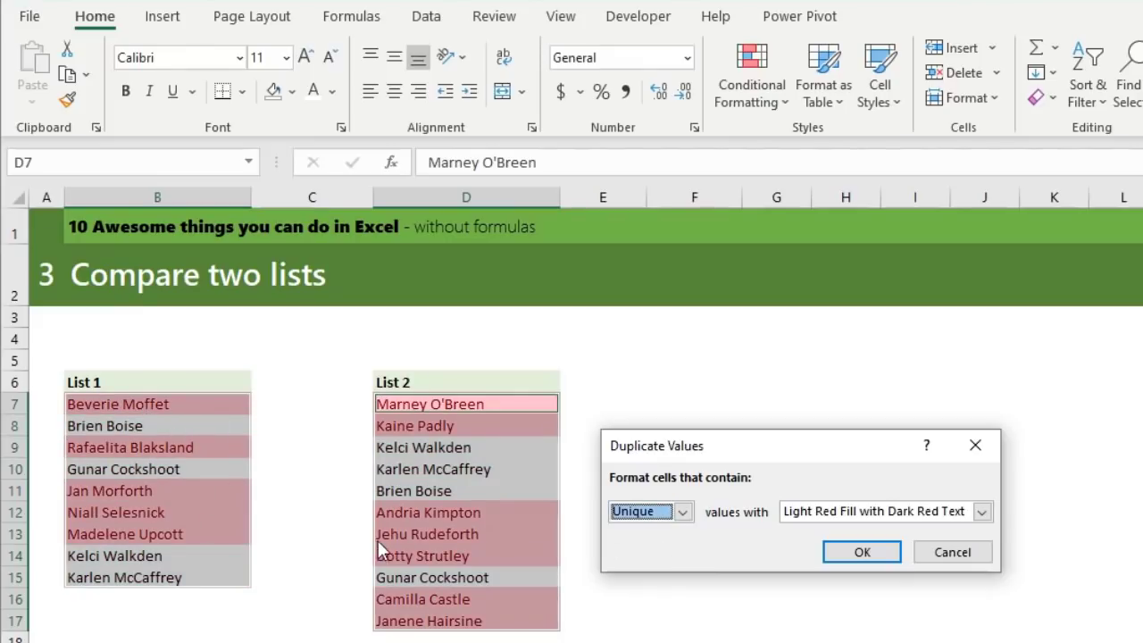
{"action": "left_click", "coordinate": [682, 512]}
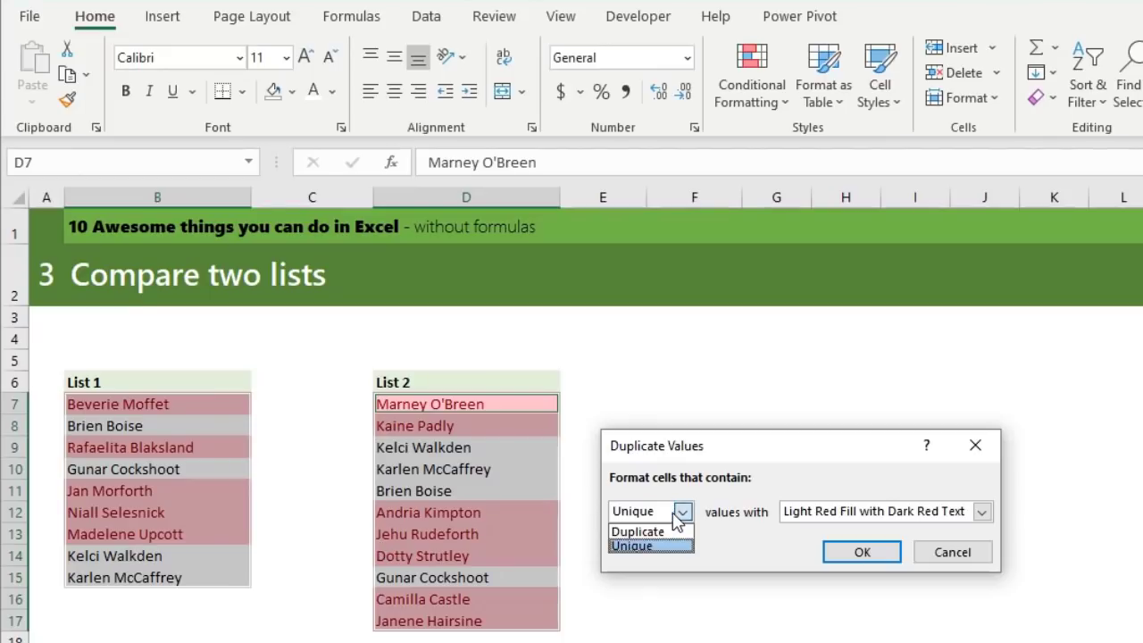
{"action": "left_click", "coordinate": [656, 529]}
{"action": "left_click", "coordinate": [879, 553]}
{"action": "left_click", "coordinate": [890, 462]}
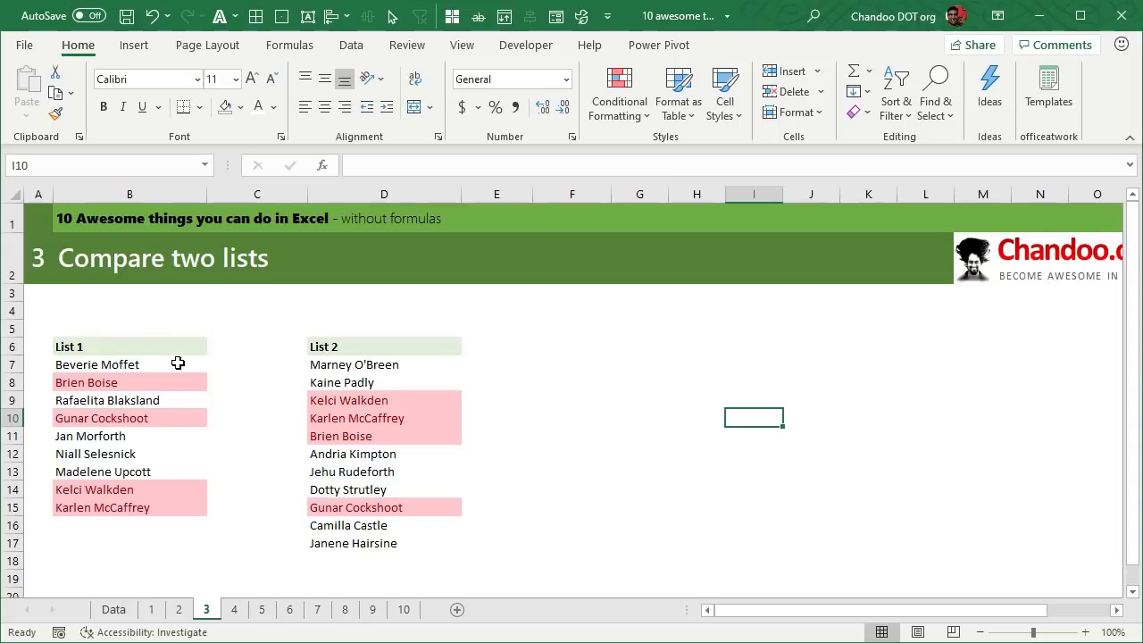
On sheet 4, insert a histogram chart of the Age column D6:D106
{"action": "left_click", "coordinate": [235, 610]}
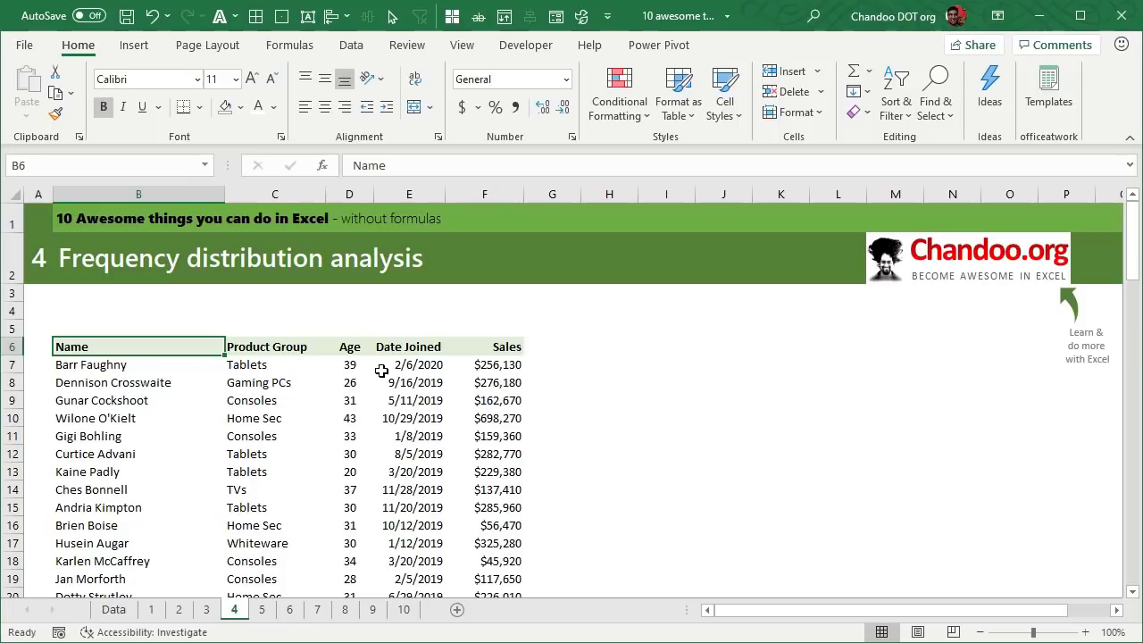
{"action": "left_click", "coordinate": [361, 346]}
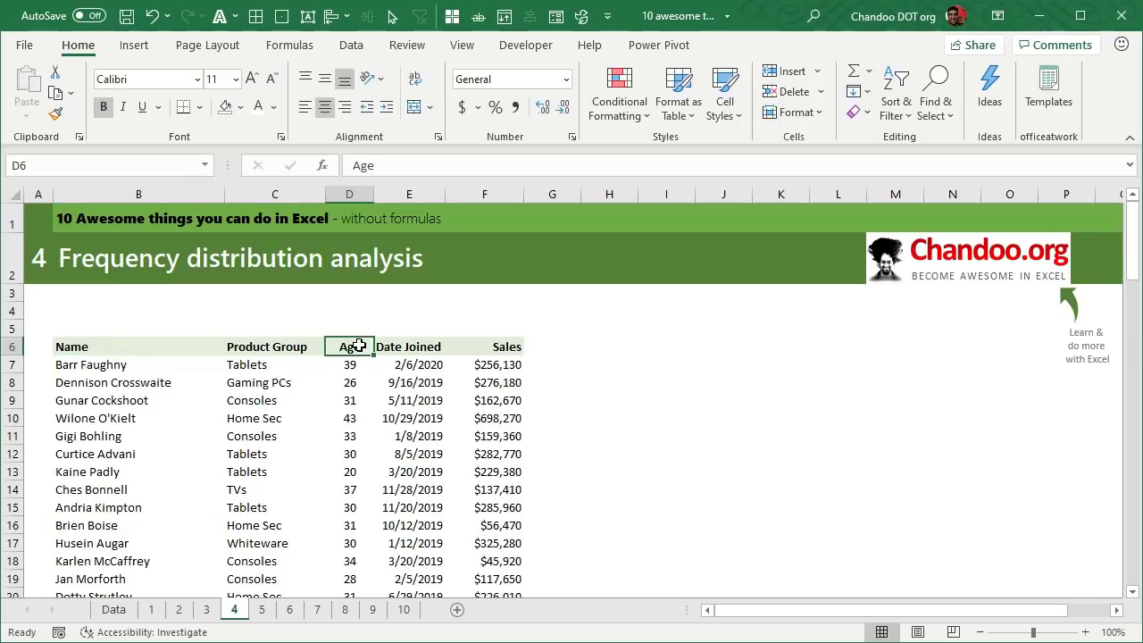
{"action": "key", "text": "ctrl+shift+Down"}
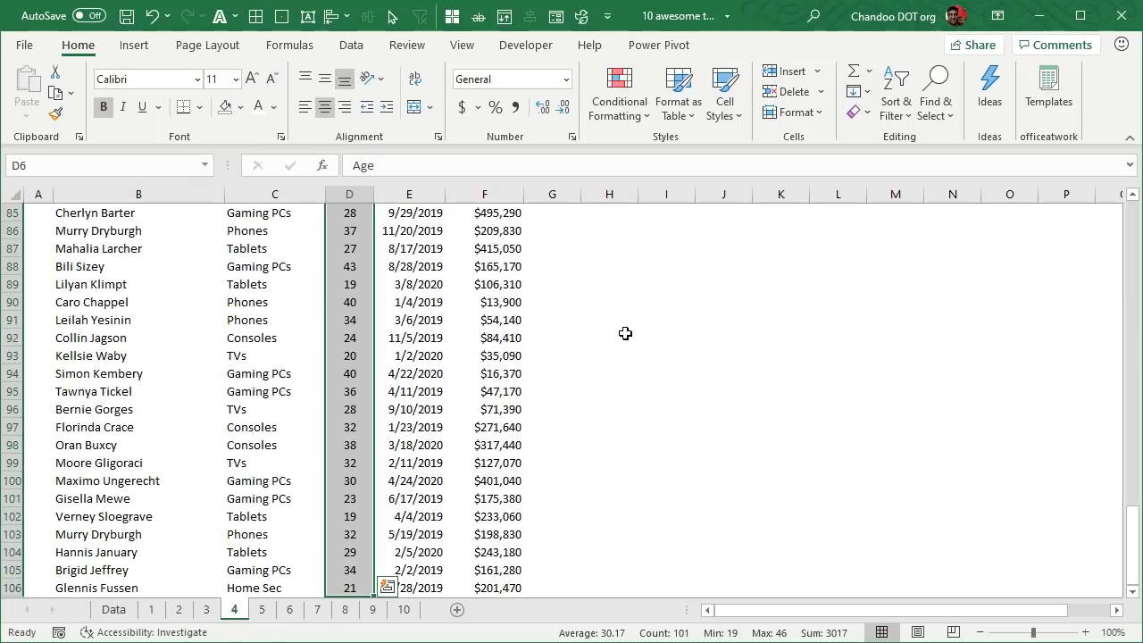
{"action": "left_click", "coordinate": [134, 44]}
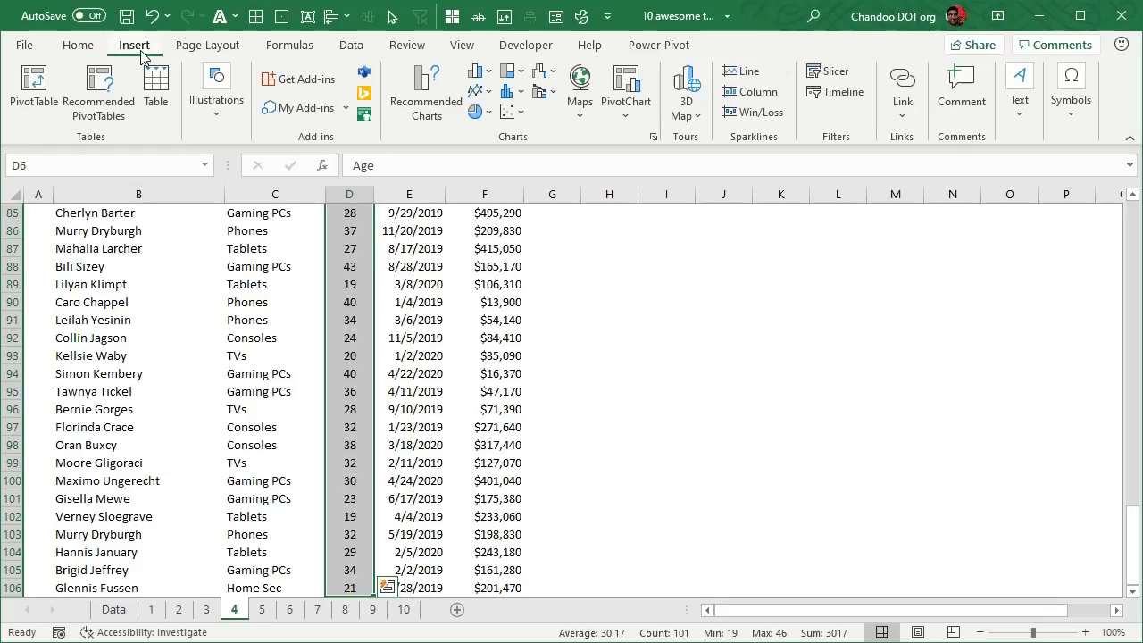
{"action": "left_click", "coordinate": [520, 96]}
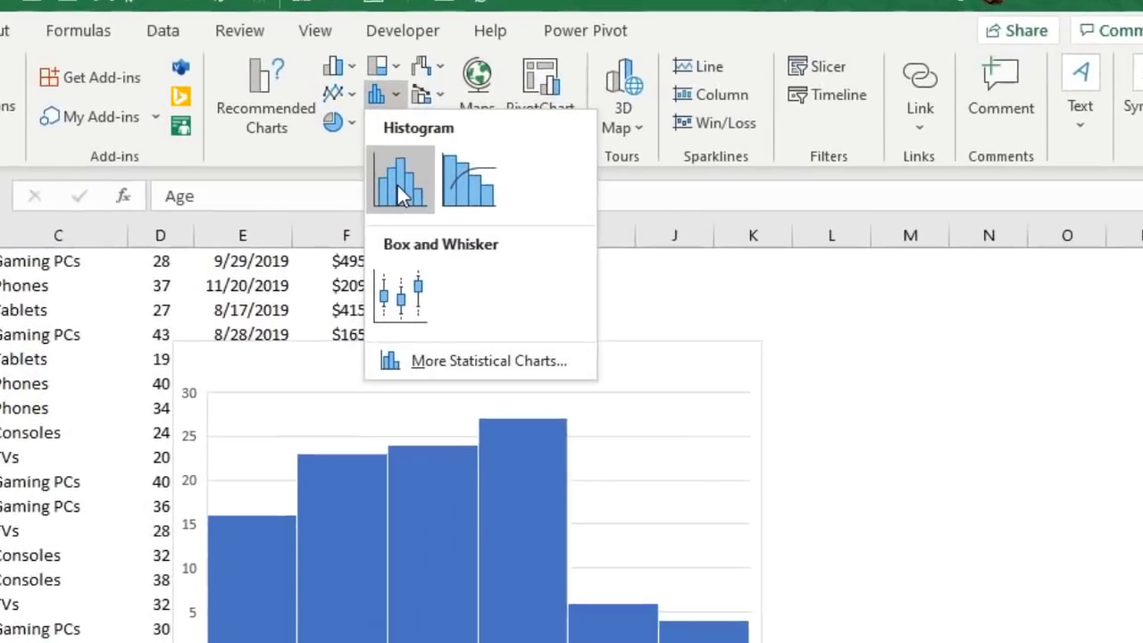
{"action": "left_click", "coordinate": [366, 200]}
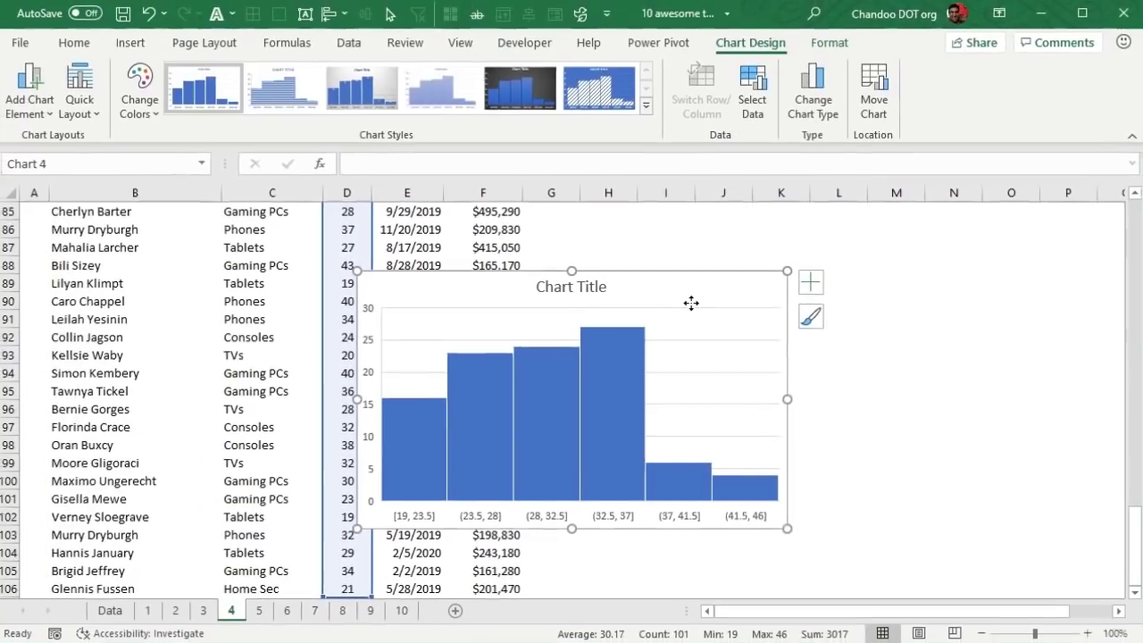
Delete the age histogram and insert a box-and-whisker chart of the Product Group and Age columns, C6:D106
{"action": "key", "text": "Delete"}
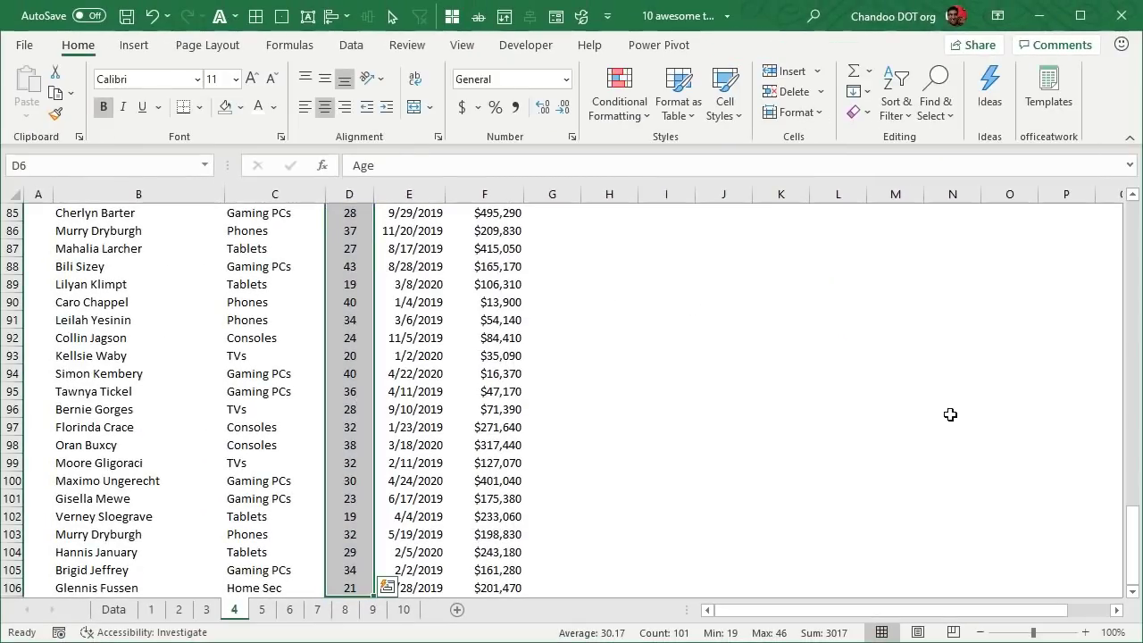
{"action": "left_click_drag", "start_coordinate": [1132, 535], "coordinate": [1132, 236]}
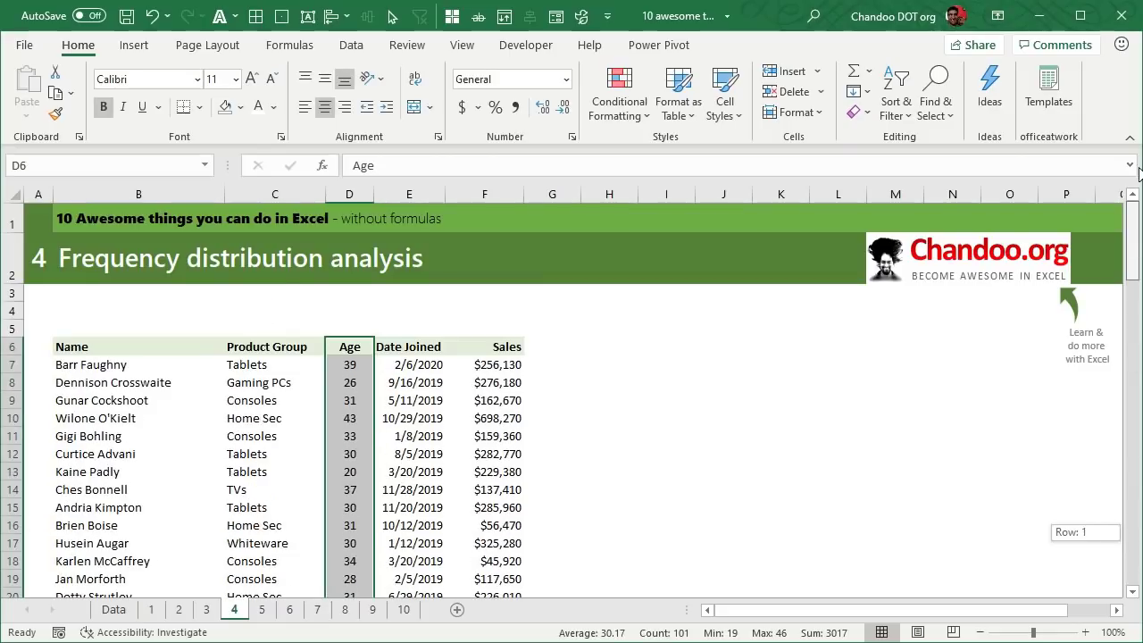
{"action": "left_click", "coordinate": [286, 346]}
{"action": "key", "text": "ctrl+shift+Down"}
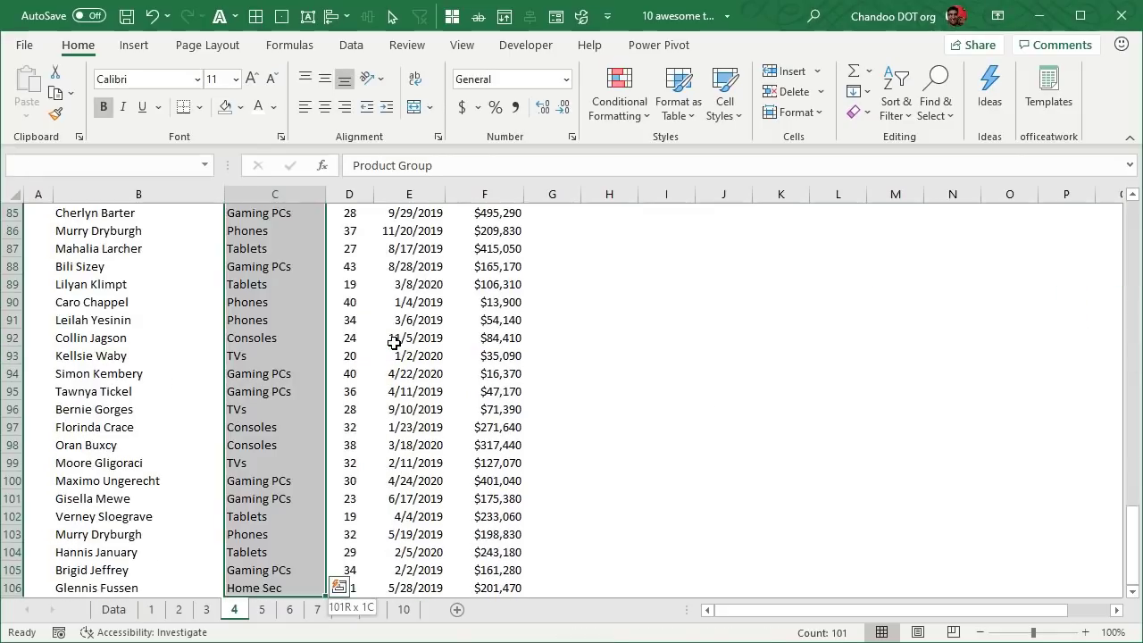
{"action": "key", "text": "shift+Right"}
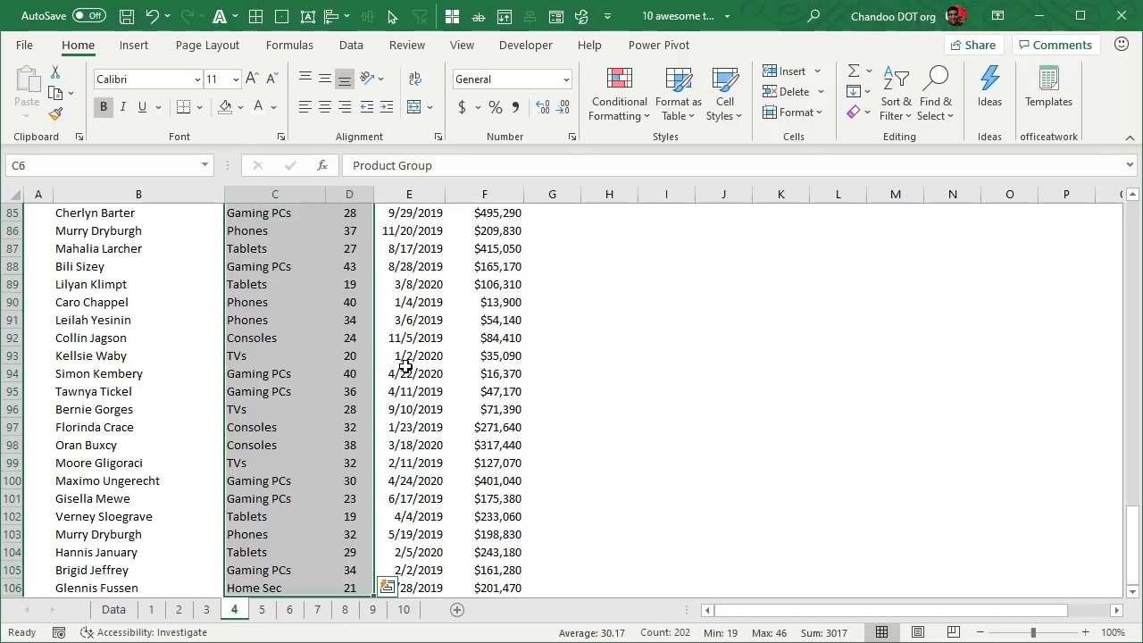
{"action": "left_click", "coordinate": [134, 44]}
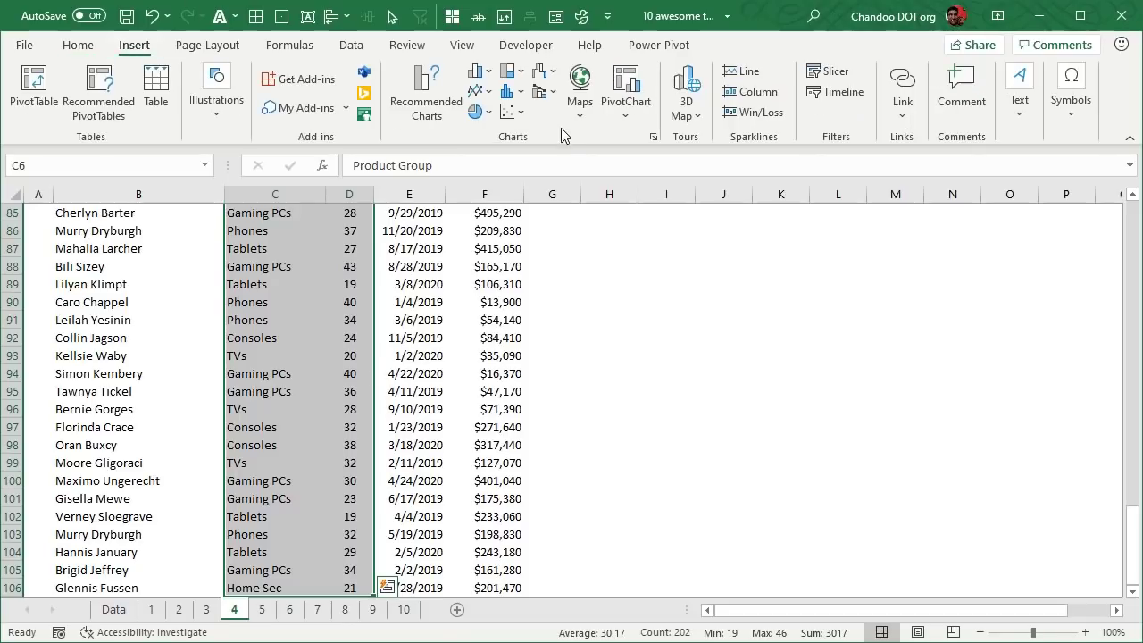
{"action": "left_click", "coordinate": [507, 101]}
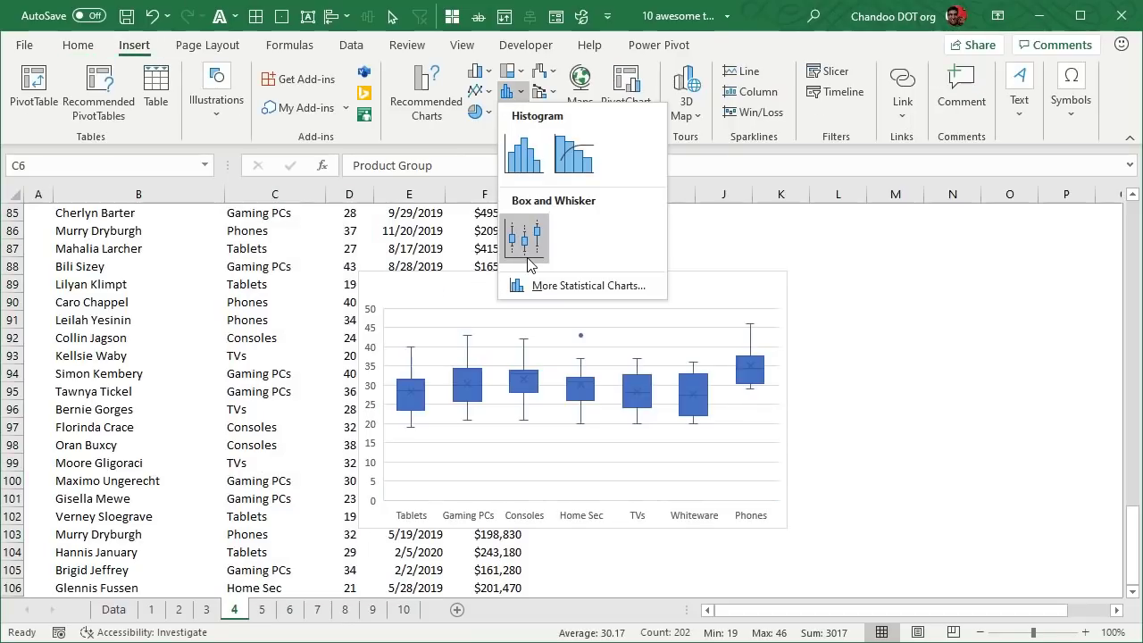
{"action": "left_click", "coordinate": [527, 259]}
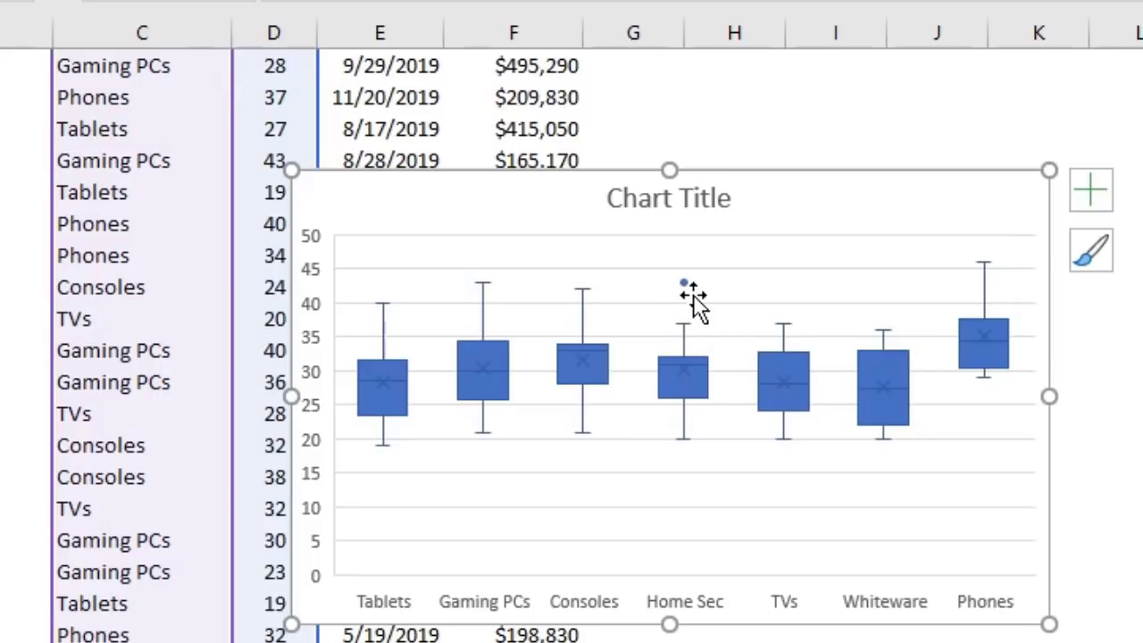
{"action": "mouse_move", "coordinate": [684, 288]}
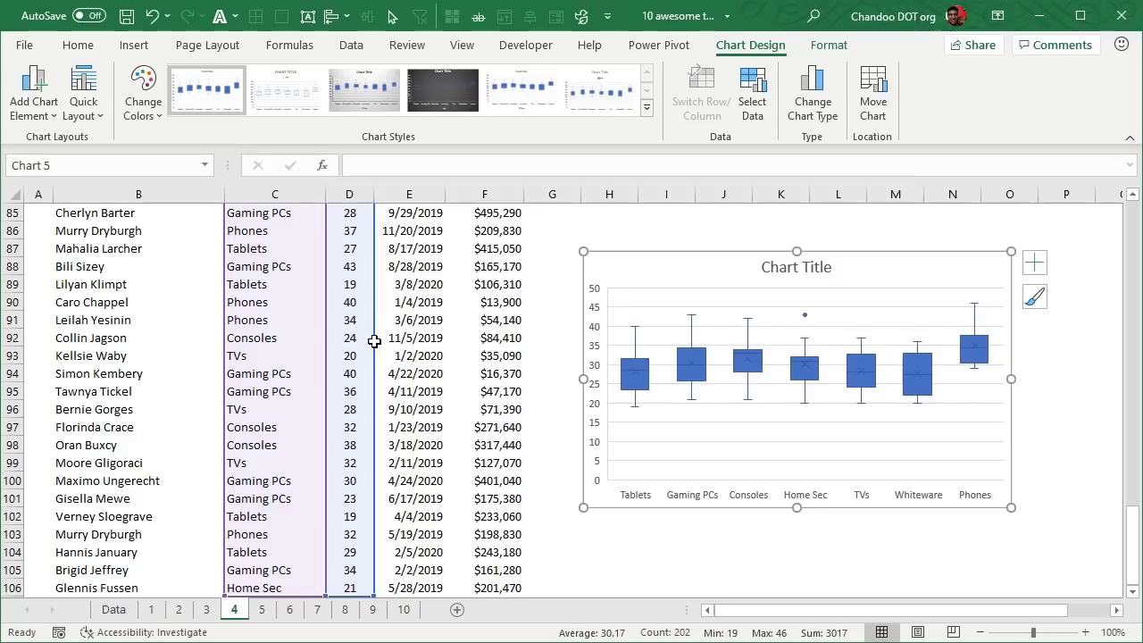
Switch the box-and-whisker chart's values to the Sales column F, by product group, and move the chart up beside the table
{"action": "left_click_drag", "start_coordinate": [375, 348], "coordinate": [515, 356]}
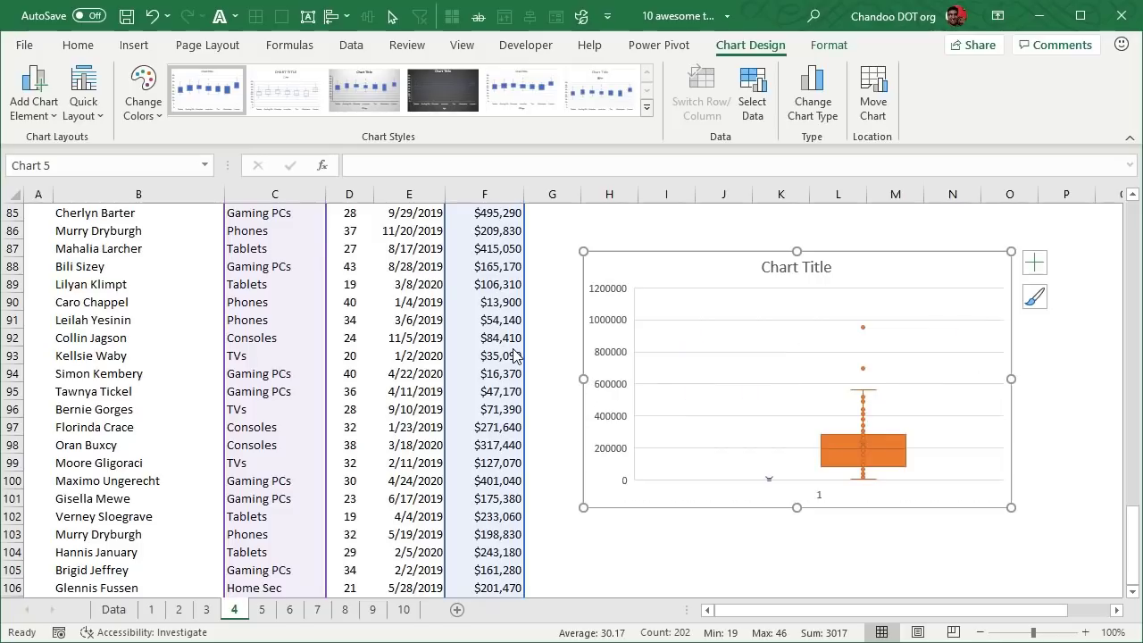
{"action": "scroll", "coordinate": [532, 513], "scroll_direction": "up", "scroll_amount": 20}
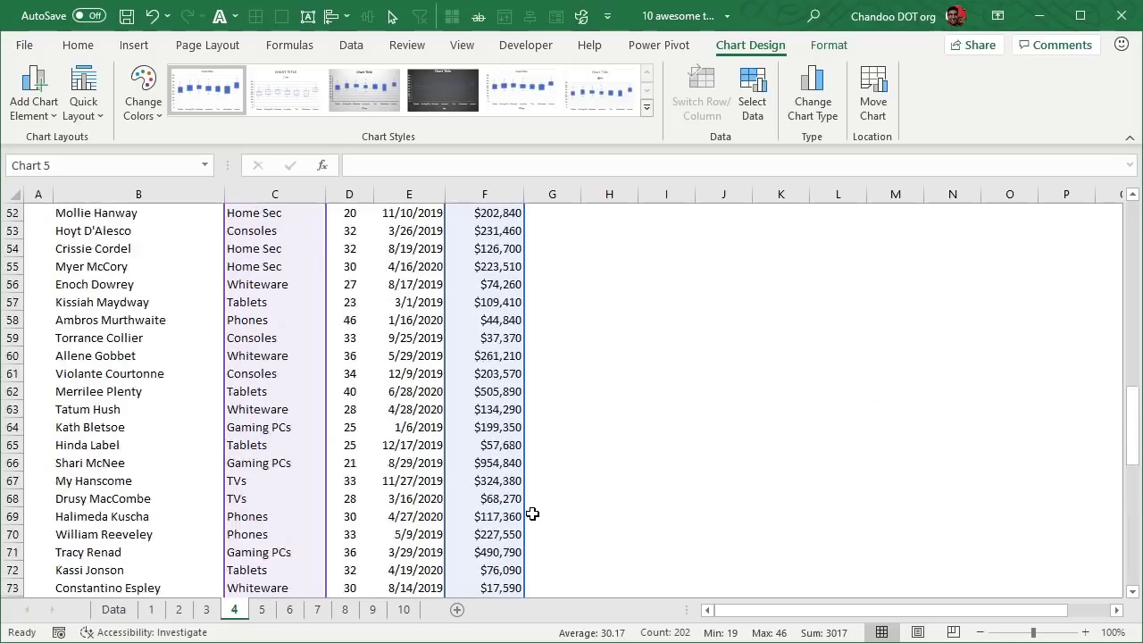
{"action": "scroll", "coordinate": [532, 514], "scroll_direction": "down", "scroll_amount": 13}
{"action": "scroll", "coordinate": [532, 514], "scroll_direction": "down", "scroll_amount": 7}
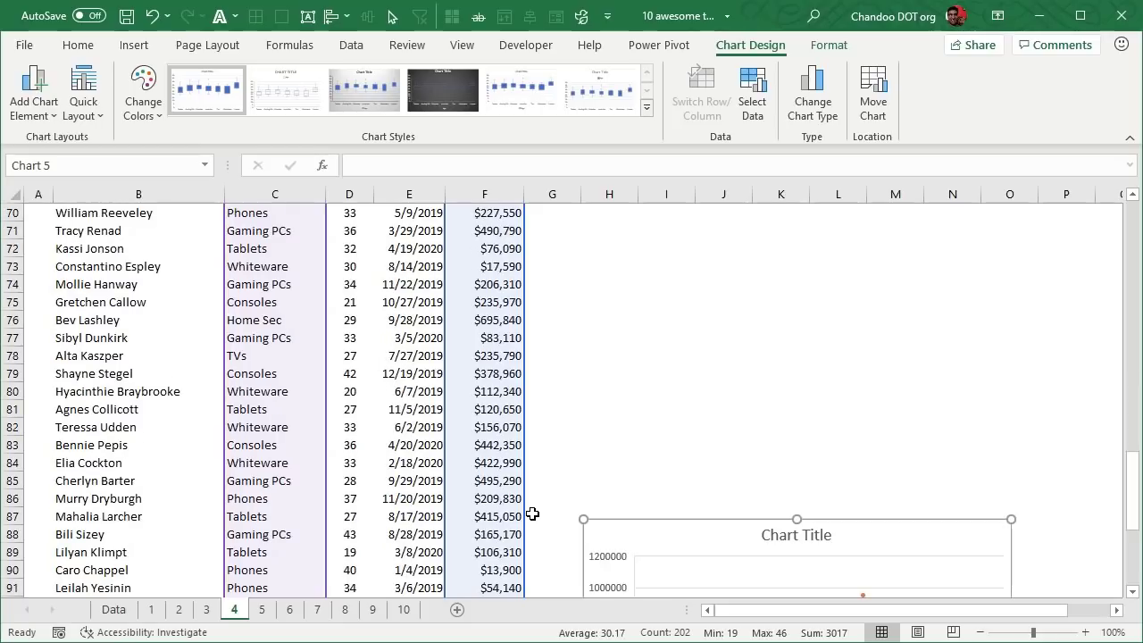
{"action": "left_click_drag", "start_coordinate": [524, 505], "coordinate": [505, 485]}
{"action": "left_click_drag", "start_coordinate": [734, 521], "coordinate": [704, 357]}
{"action": "left_click_drag", "start_coordinate": [871, 491], "coordinate": [871, 397]}
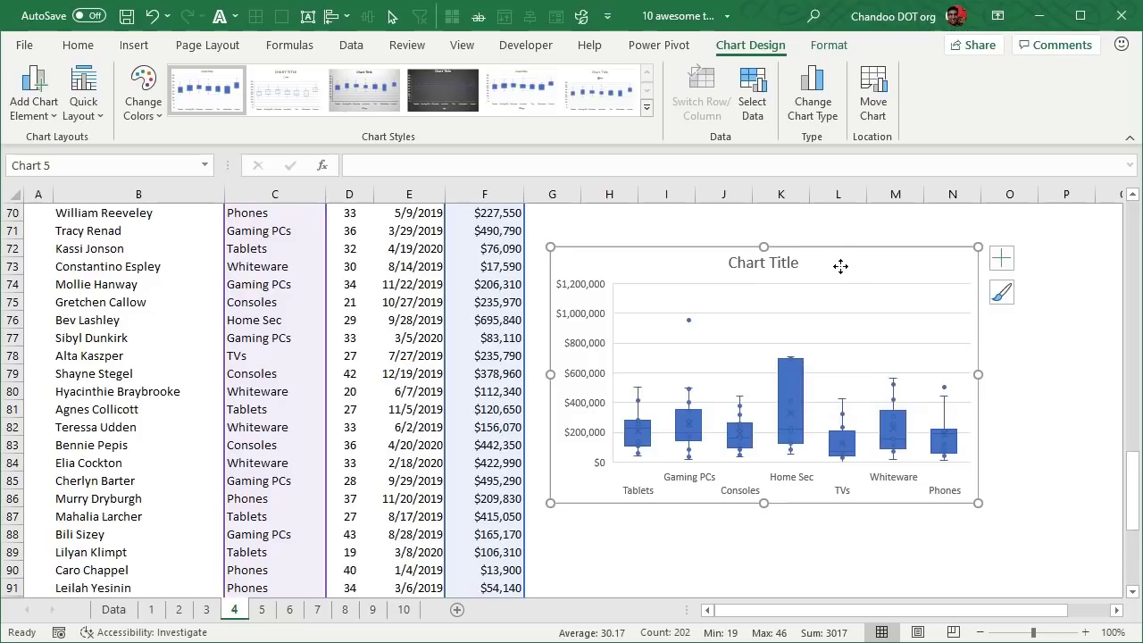
{"action": "left_click_drag", "start_coordinate": [1132, 491], "coordinate": [1132, 486]}
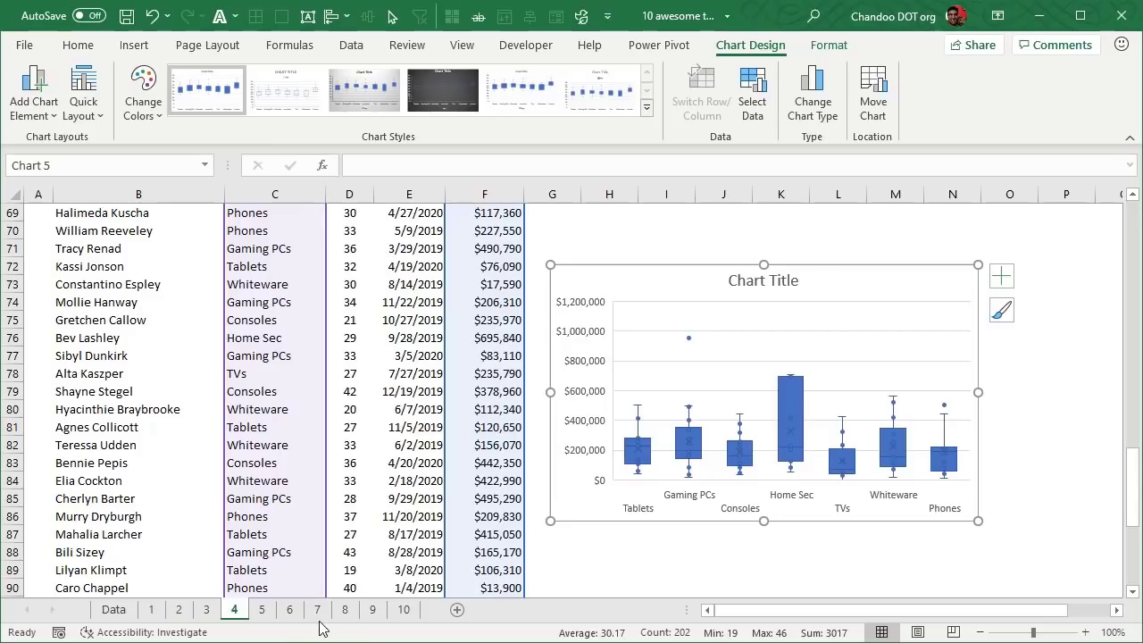
On sheet 5, examine the Sales figures from F7 down and the adjacent column G cells for their cumulative totals
{"action": "left_click", "coordinate": [262, 611]}
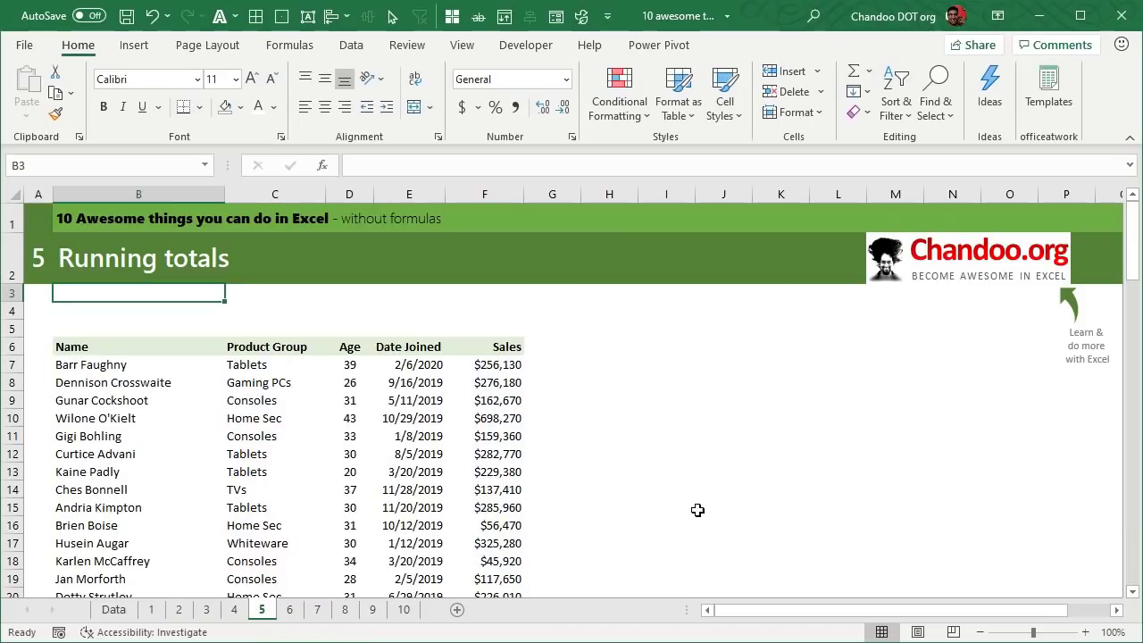
{"action": "left_click_drag", "start_coordinate": [506, 370], "coordinate": [509, 471]}
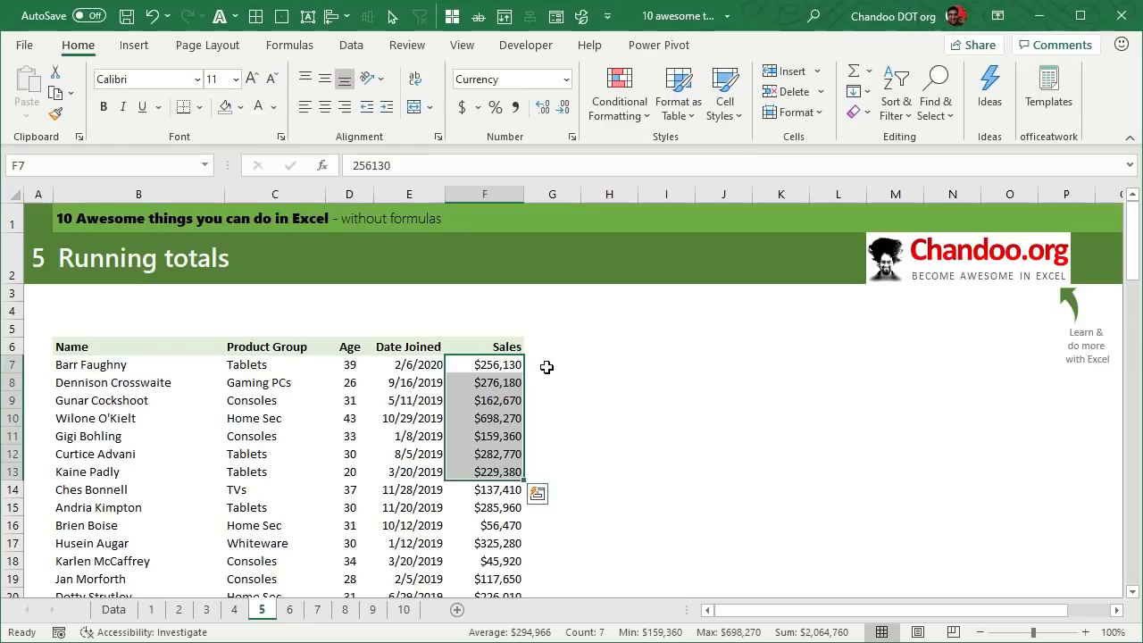
{"action": "left_click", "coordinate": [540, 372]}
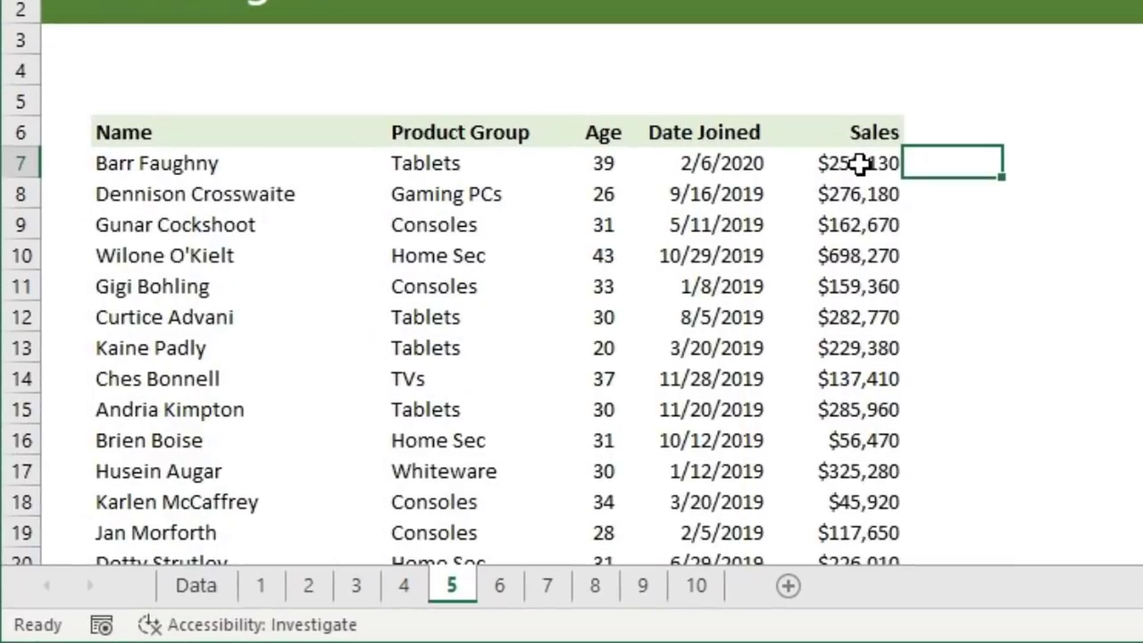
{"action": "left_click", "coordinate": [651, 313]}
{"action": "left_click_drag", "start_coordinate": [882, 196], "coordinate": [884, 171]}
{"action": "left_click", "coordinate": [938, 189]}
{"action": "left_click_drag", "start_coordinate": [870, 237], "coordinate": [866, 158]}
{"action": "left_click", "coordinate": [931, 229]}
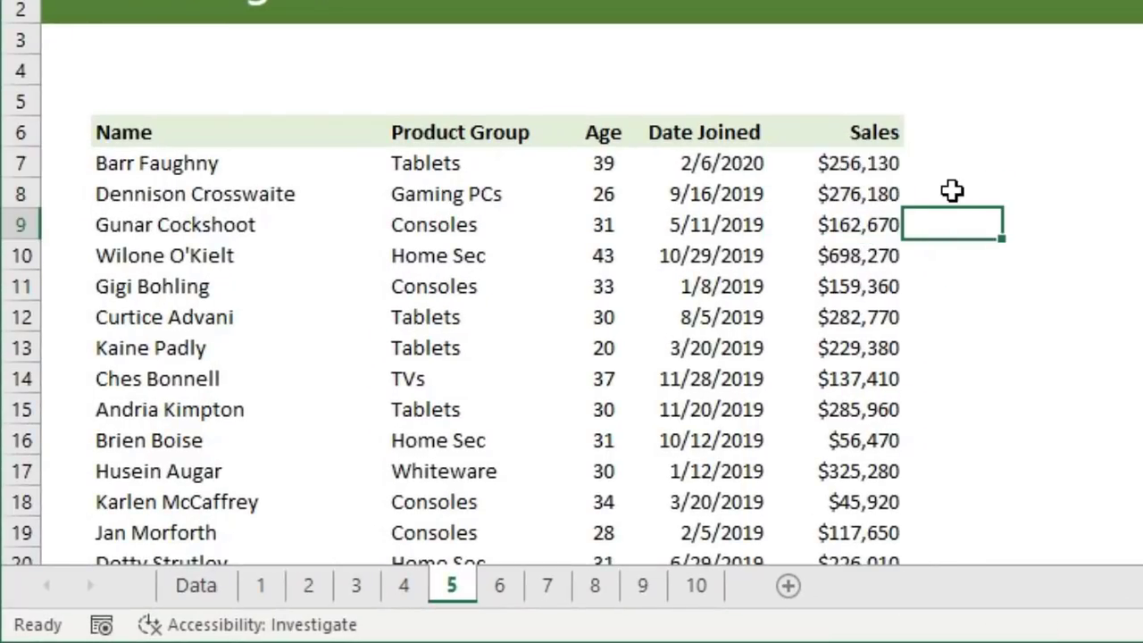
{"action": "left_click", "coordinate": [863, 162]}
{"action": "scroll", "coordinate": [833, 363], "scroll_direction": "down", "scroll_amount": 3}
{"action": "scroll", "coordinate": [833, 364], "scroll_direction": "up", "scroll_amount": 2}
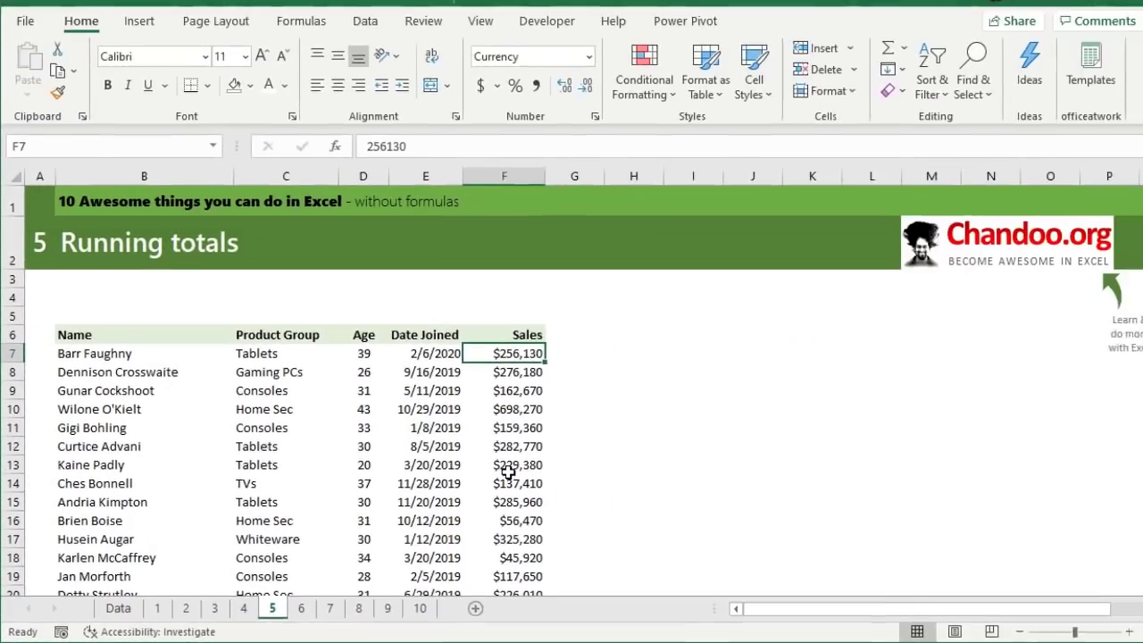
Add a Running Total column to the whole table B6:F106 with Quick Analysis
{"action": "key", "text": "ctrl+Left"}
{"action": "key", "text": "Up"}
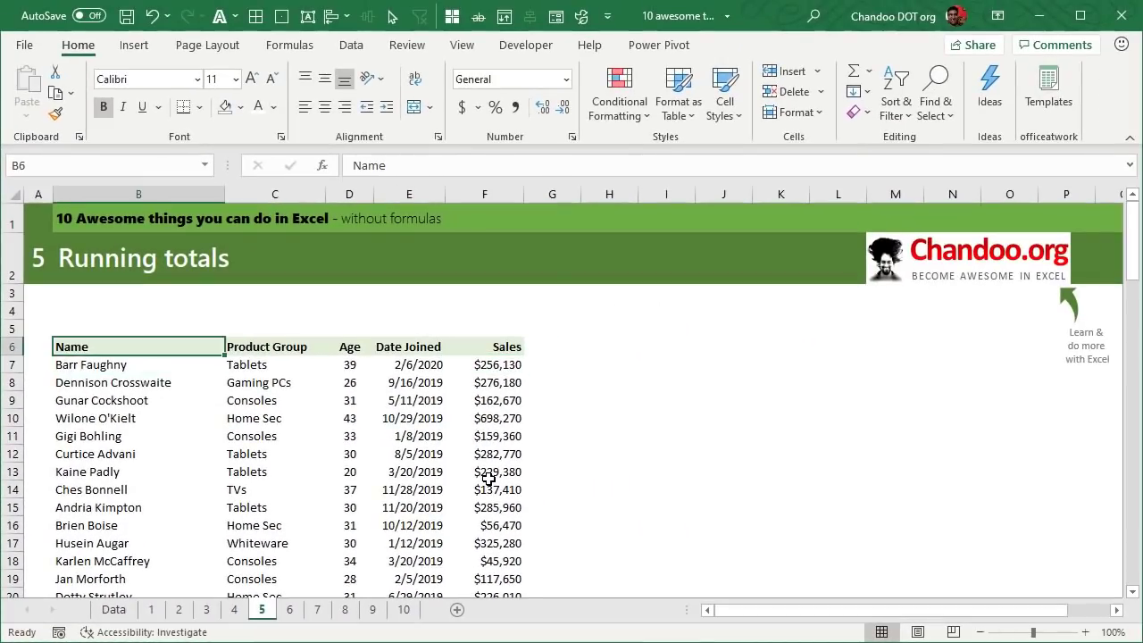
{"action": "key", "text": "ctrl+shift+Right"}
{"action": "key", "text": "ctrl+shift+Down"}
{"action": "scroll", "coordinate": [651, 484], "scroll_direction": "down", "scroll_amount": 3}
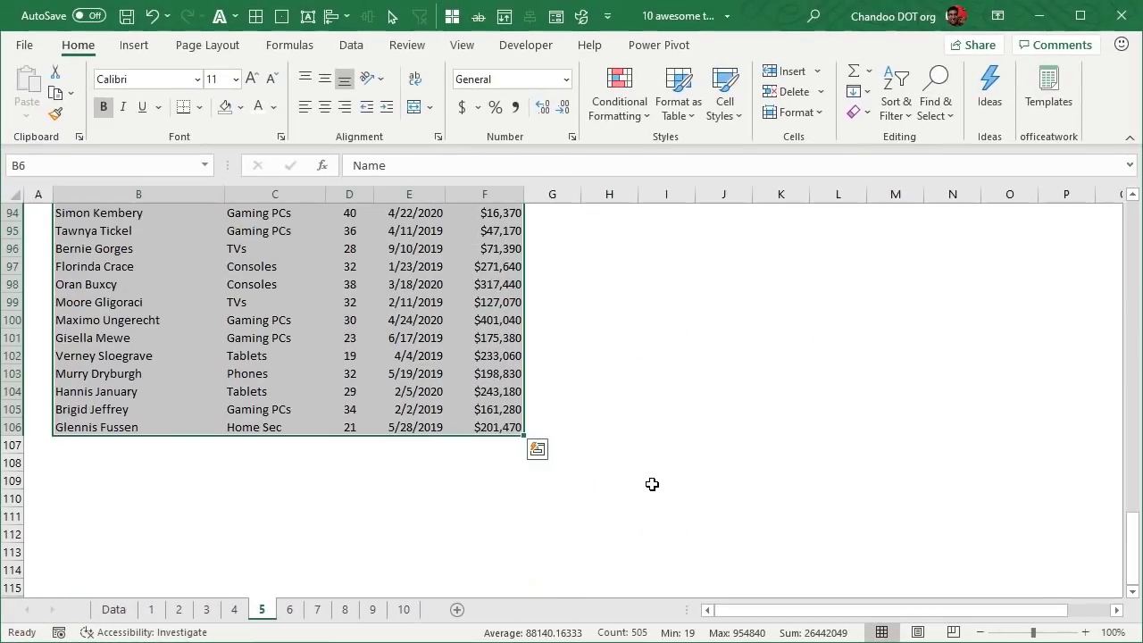
{"action": "left_click", "coordinate": [541, 449]}
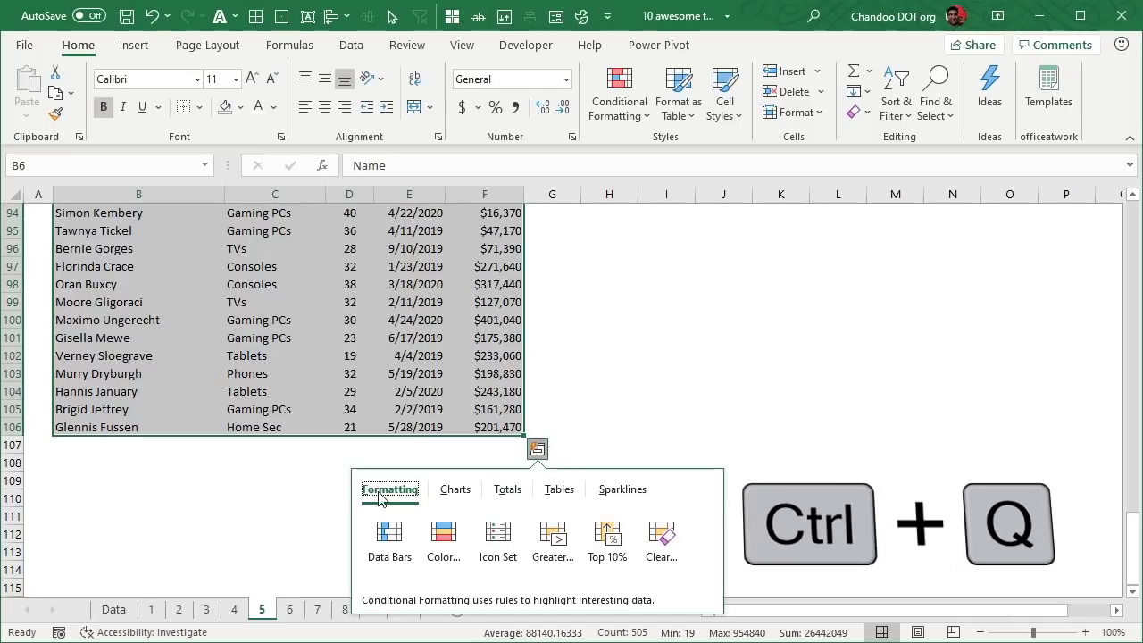
{"action": "left_click", "coordinate": [517, 497]}
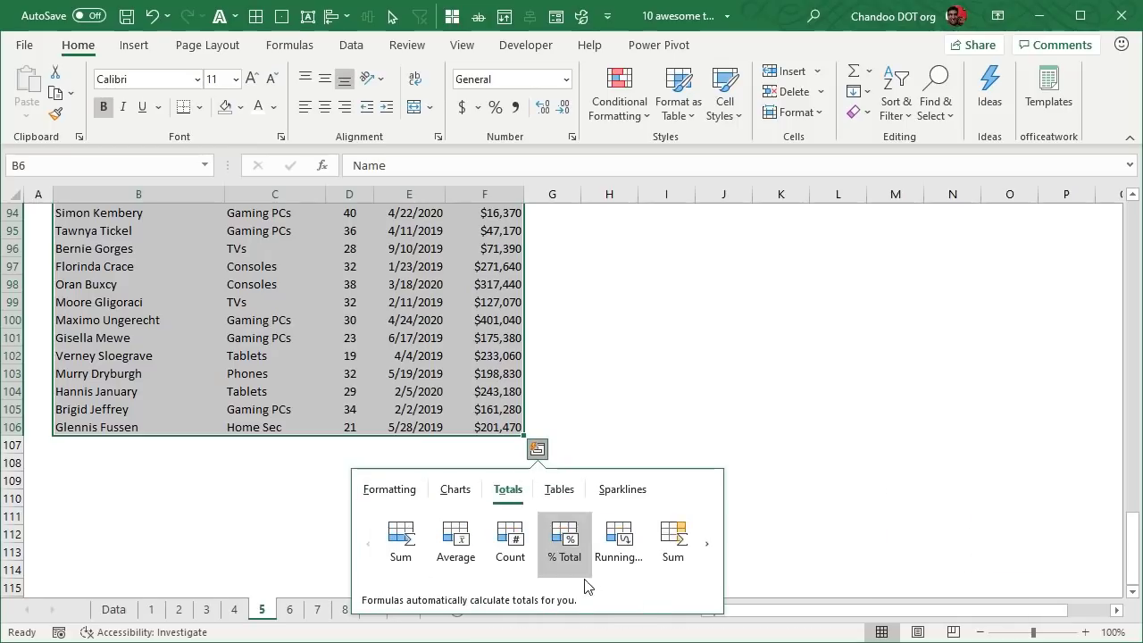
{"action": "left_click", "coordinate": [707, 544]}
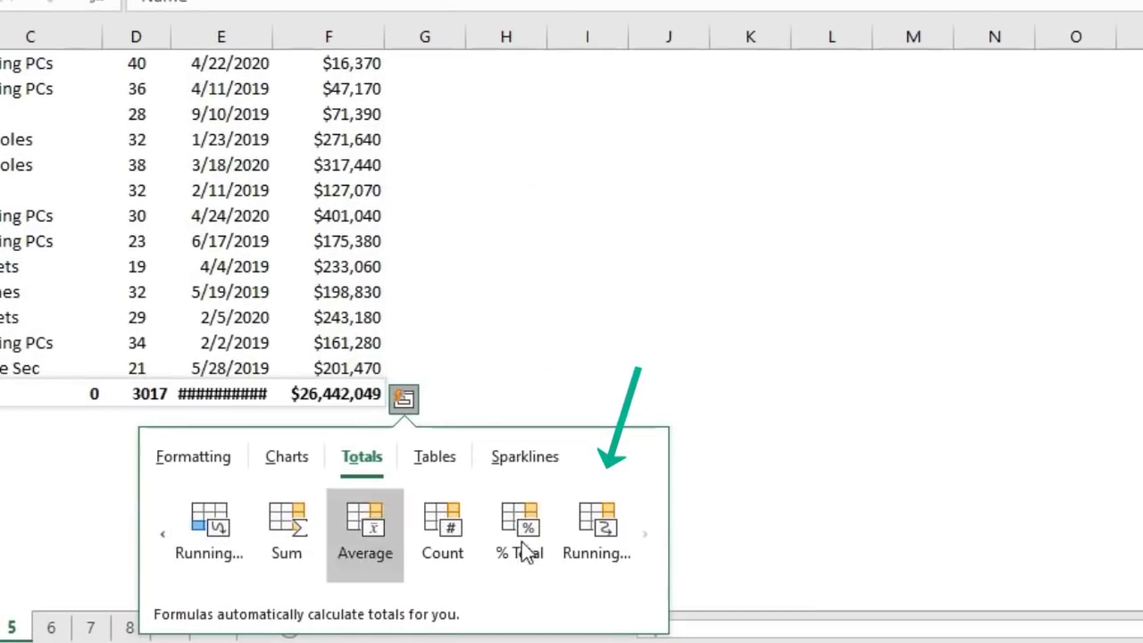
{"action": "left_click", "coordinate": [612, 544]}
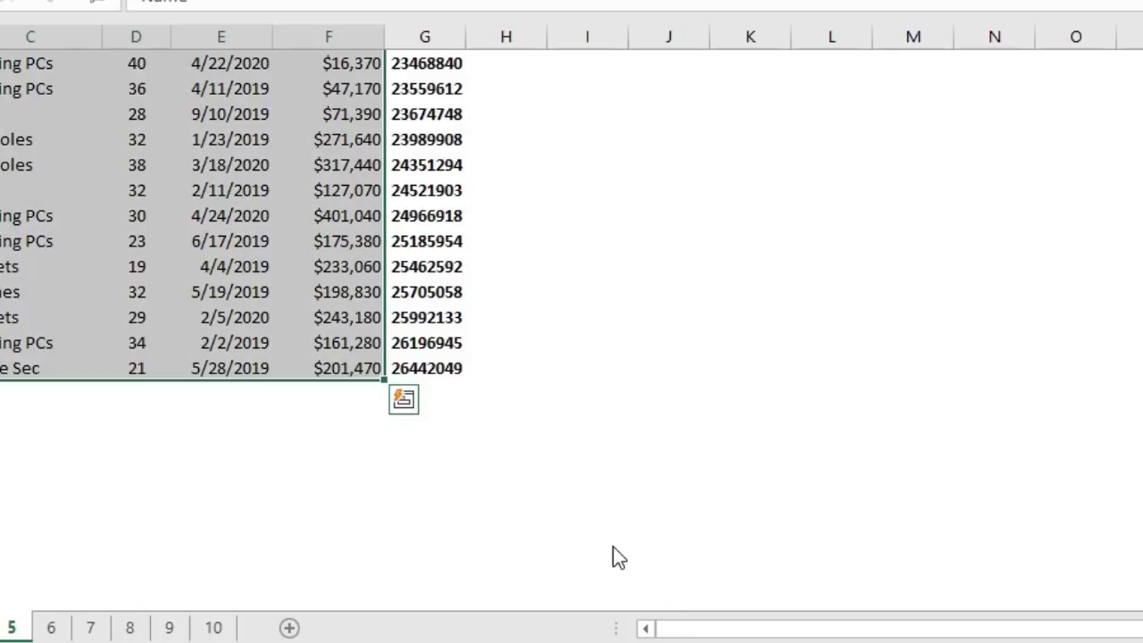
Inspect the running total formula in G7 and undo the Running Total column
{"action": "scroll", "coordinate": [611, 539], "scroll_direction": "up", "scroll_amount": 6}
{"action": "scroll", "coordinate": [610, 538], "scroll_direction": "up", "scroll_amount": 20}
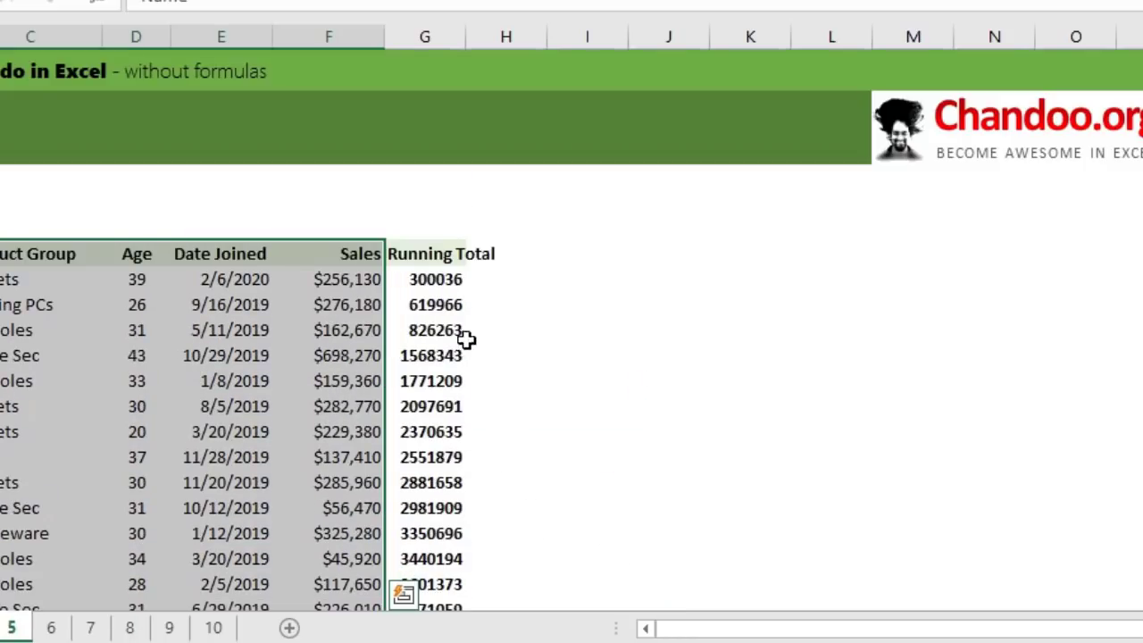
{"action": "left_click", "coordinate": [437, 279]}
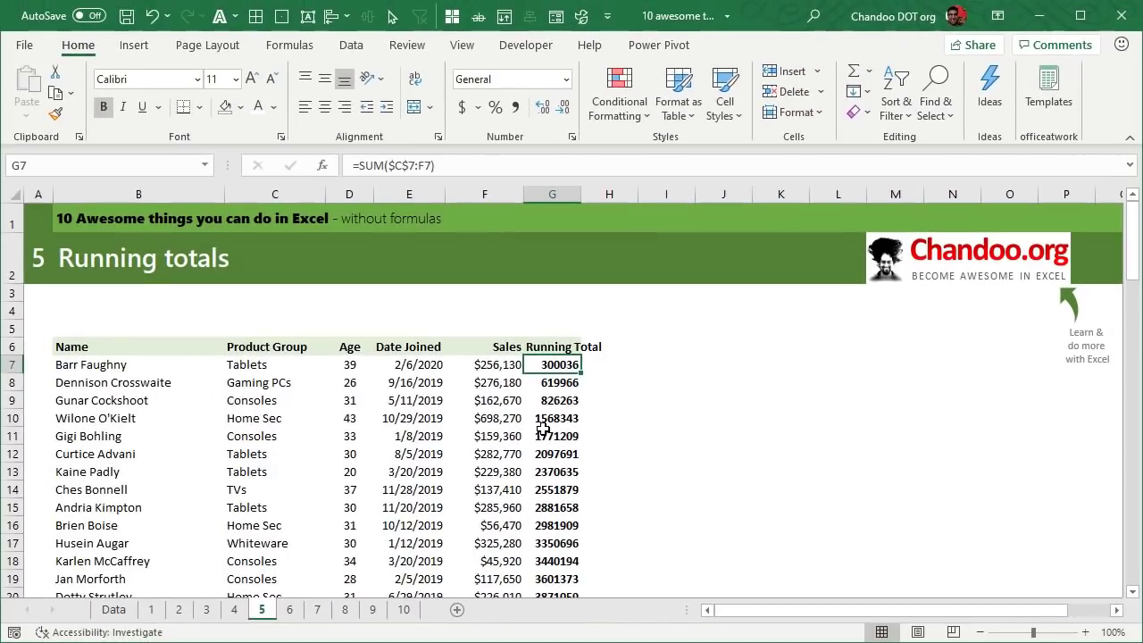
{"action": "key", "text": "F2"}
{"action": "key", "text": "Escape"}
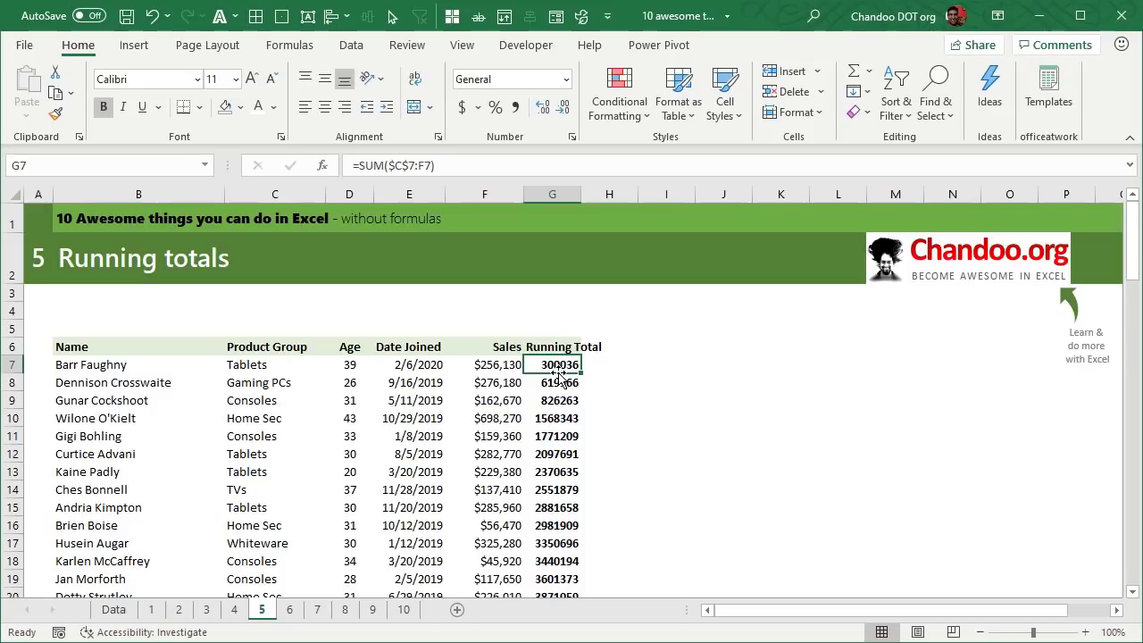
{"action": "key", "text": "ctrl+z"}
Add a running total column for only the Sales values F7:F106 with Quick Analysis
{"action": "left_click", "coordinate": [493, 364]}
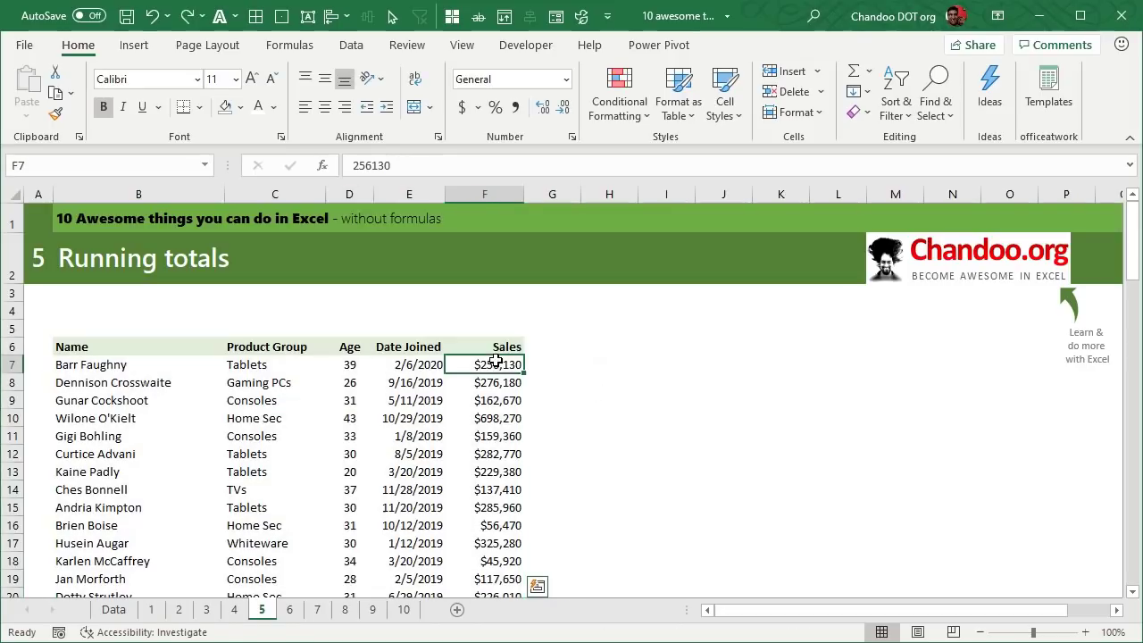
{"action": "key", "text": "ctrl+shift+Down"}
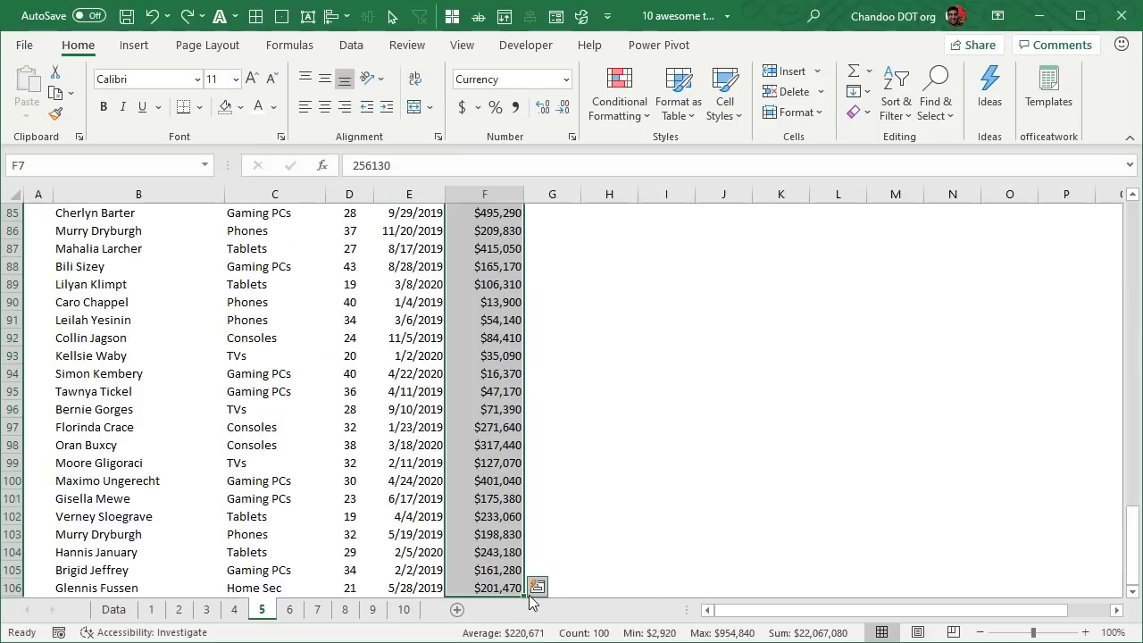
{"action": "left_click", "coordinate": [536, 587]}
{"action": "left_click", "coordinate": [508, 444]}
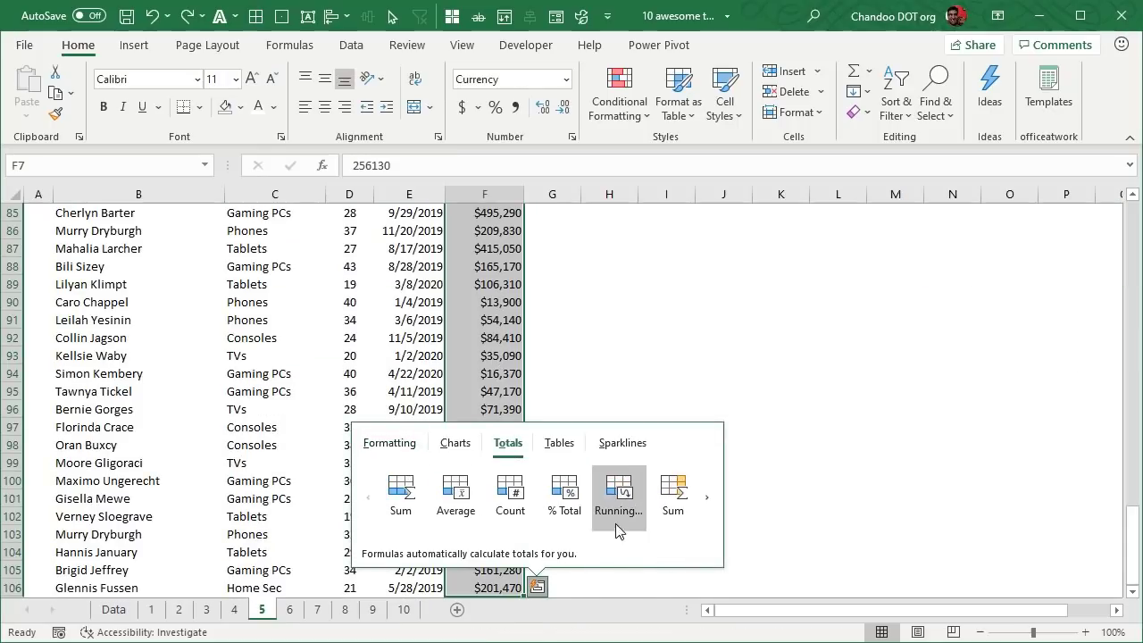
{"action": "left_click", "coordinate": [711, 502]}
{"action": "left_click", "coordinate": [675, 492]}
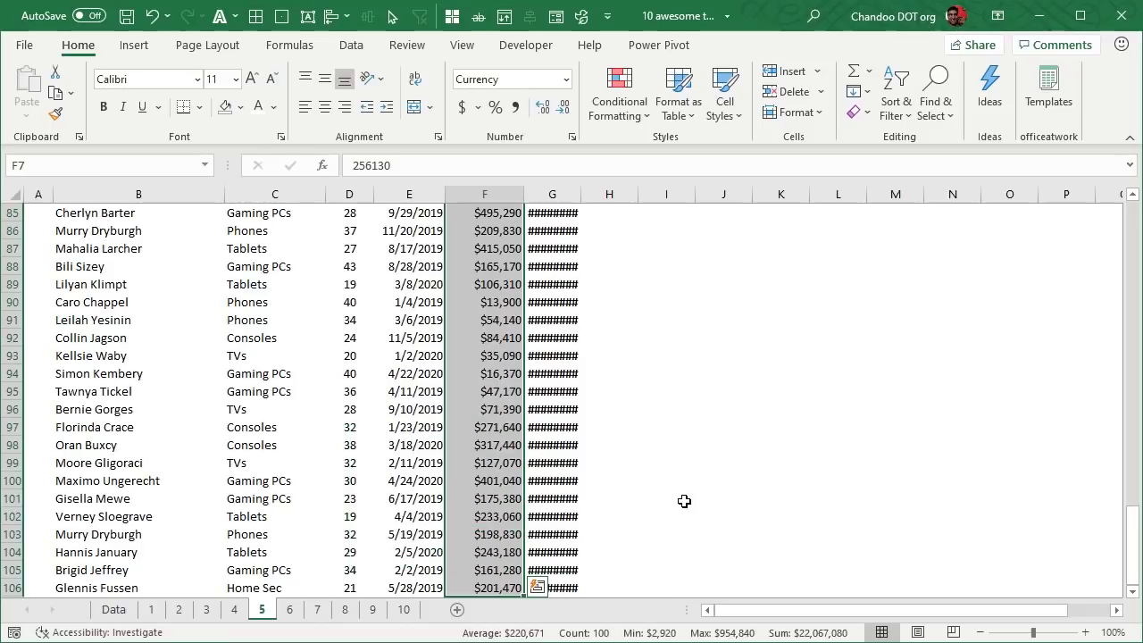
Autofit column G to its contents and check the running total formulas in G7 and G106
{"action": "left_click", "coordinate": [576, 355]}
{"action": "double_click", "coordinate": [584, 200]}
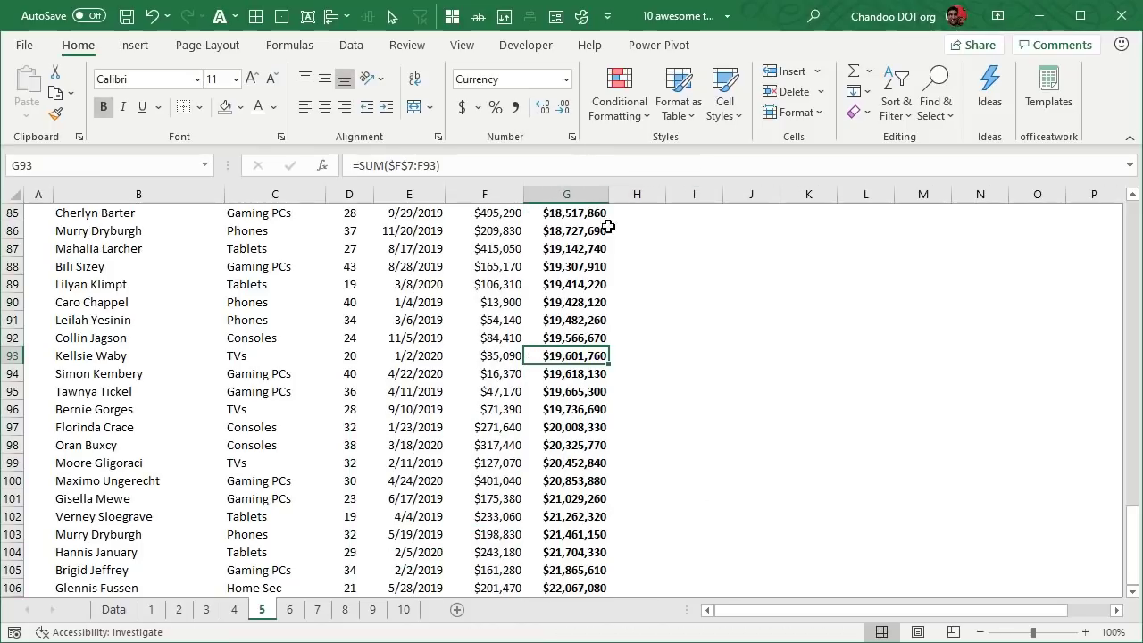
{"action": "scroll", "coordinate": [586, 411], "scroll_direction": "up", "scroll_amount": 13}
{"action": "scroll", "coordinate": [587, 411], "scroll_direction": "up", "scroll_amount": 15}
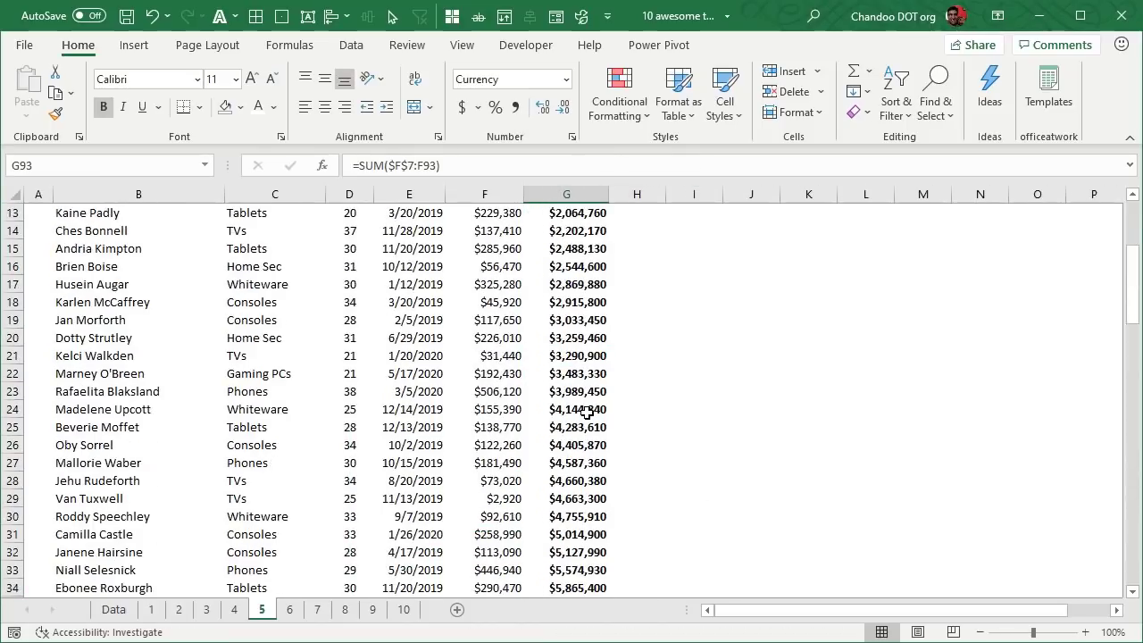
{"action": "left_click", "coordinate": [584, 364]}
{"action": "scroll", "coordinate": [607, 468], "scroll_direction": "down", "scroll_amount": 20}
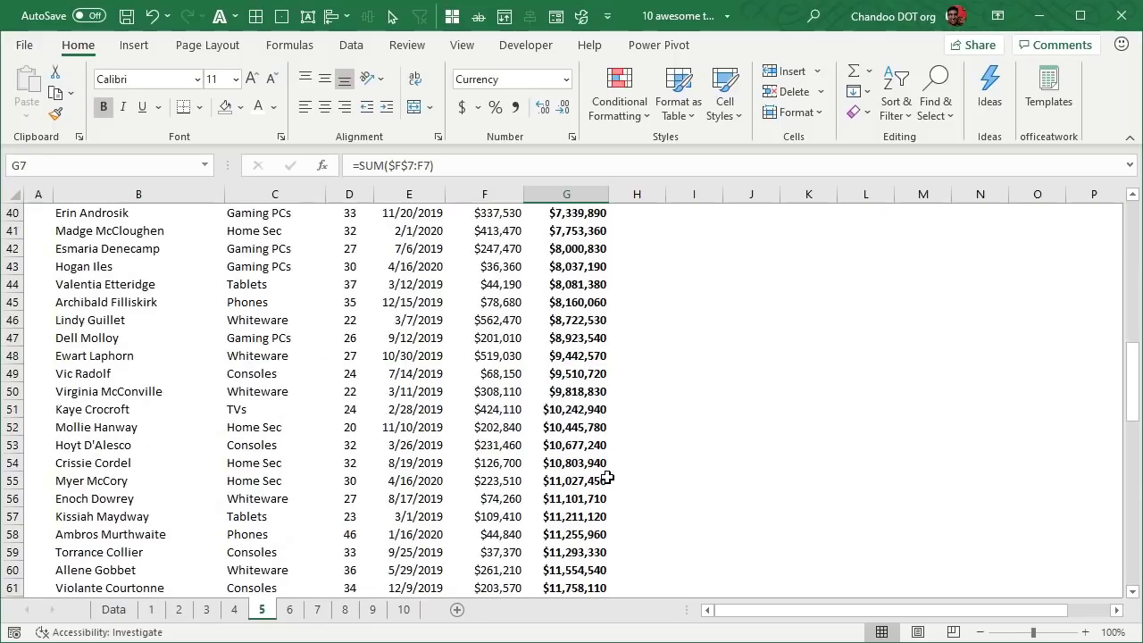
{"action": "left_click", "coordinate": [584, 426]}
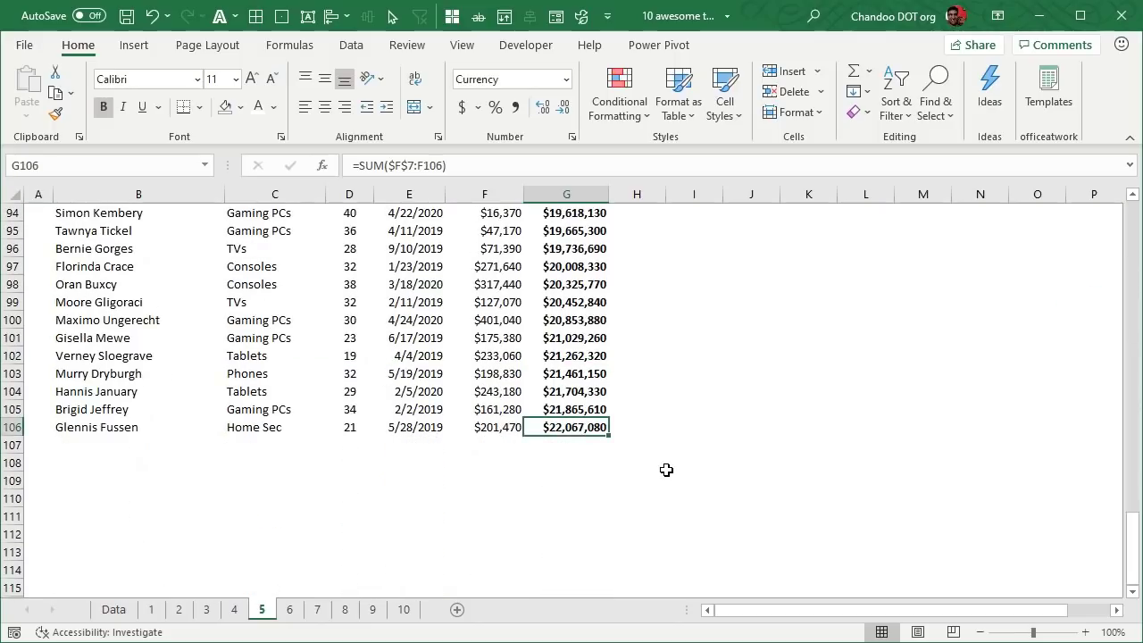
Switch to sheet 6, Quick exchange rate conversion, and look over the Sales values and the conversion rate
{"action": "scroll", "coordinate": [585, 483], "scroll_direction": "up", "scroll_amount": 20}
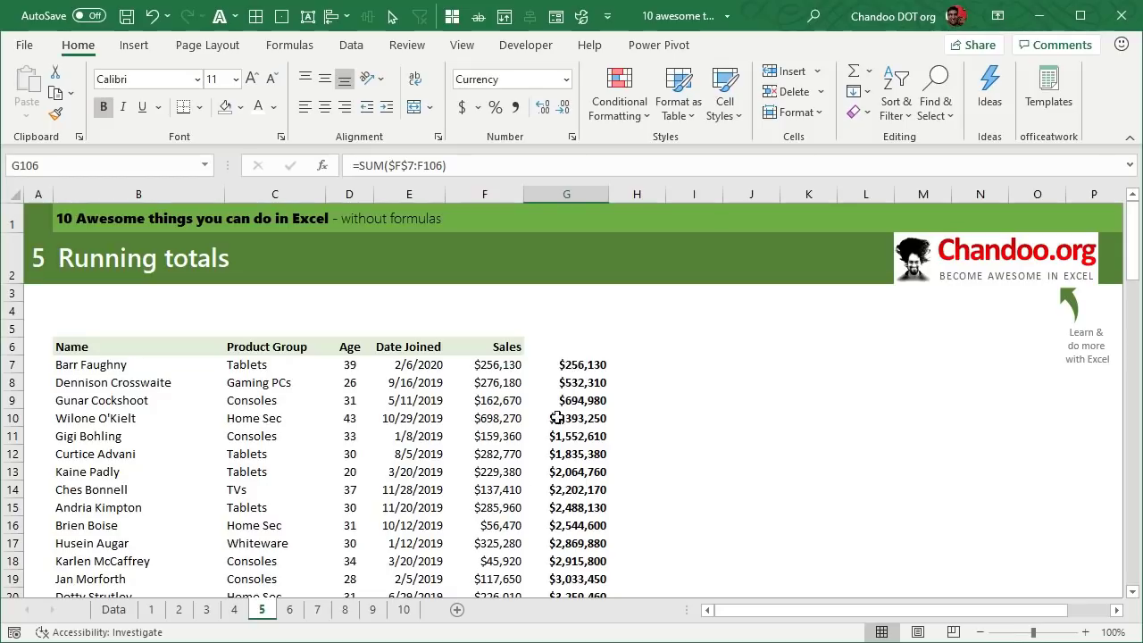
{"action": "left_click", "coordinate": [298, 614]}
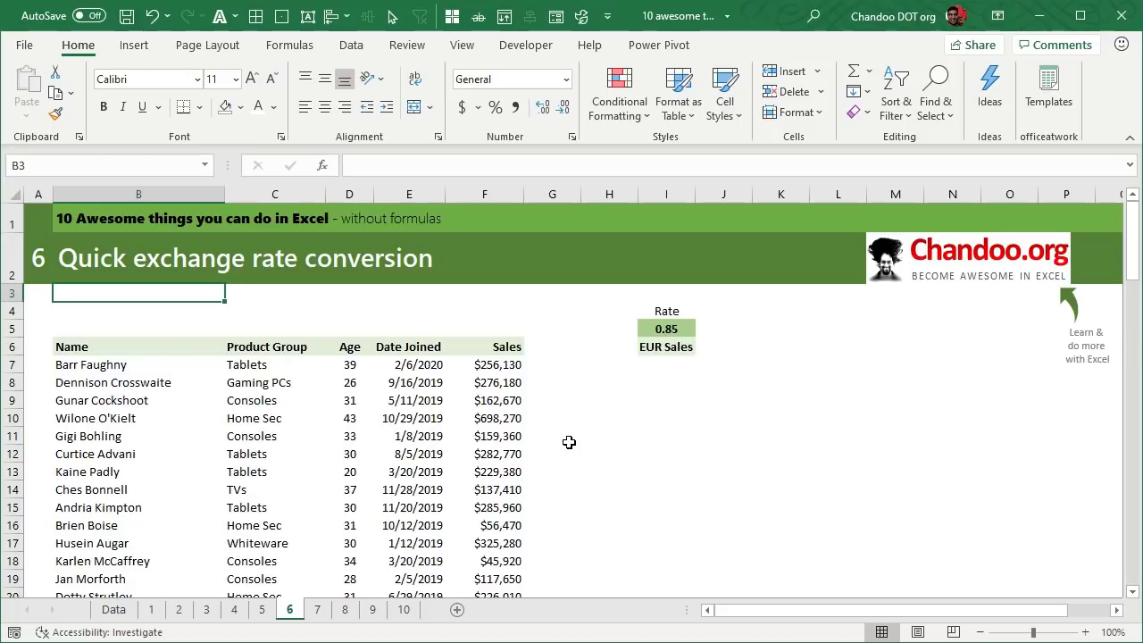
{"action": "left_click_drag", "start_coordinate": [493, 366], "coordinate": [500, 457]}
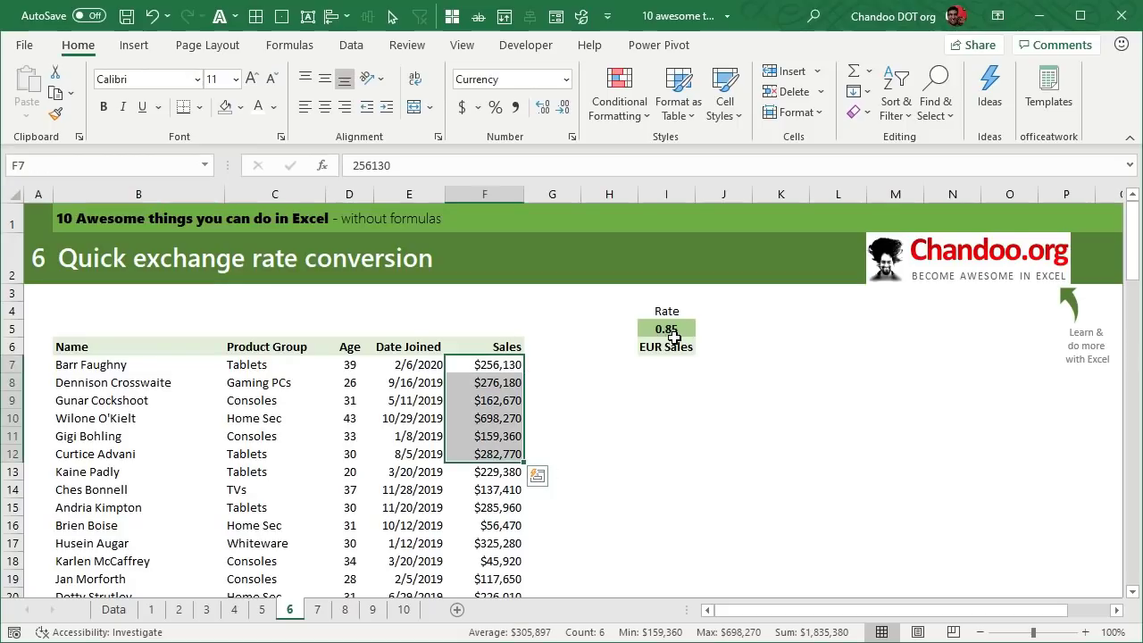
{"action": "left_click", "coordinate": [621, 364]}
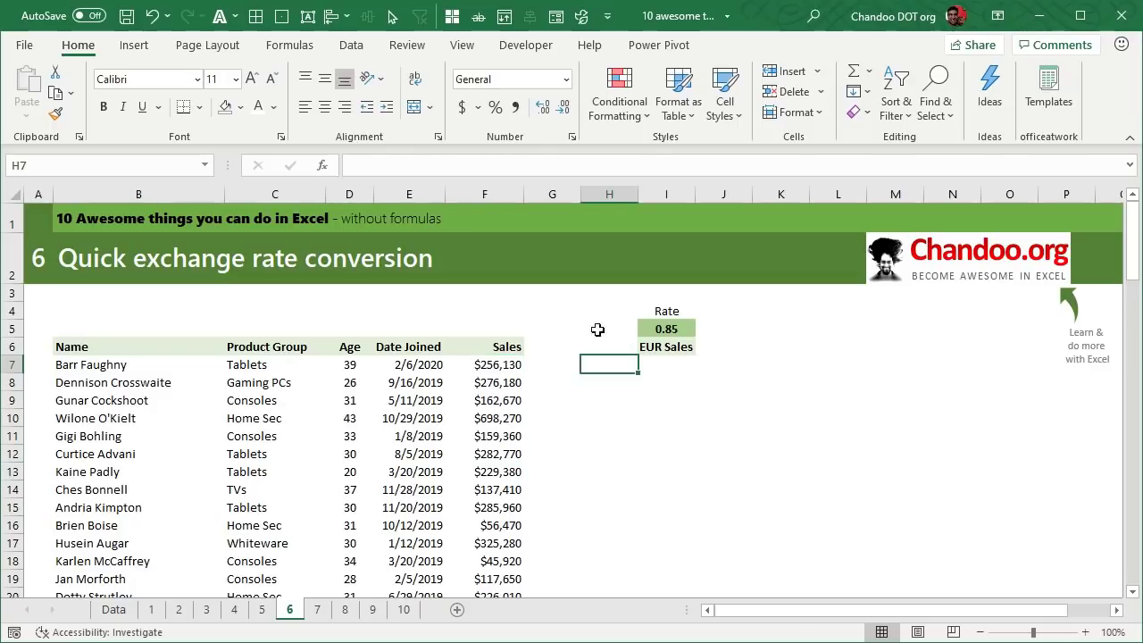
Copy the Sales values F7:F106 and paste them as values only under EUR Sales, starting at I7
{"action": "left_click", "coordinate": [491, 361]}
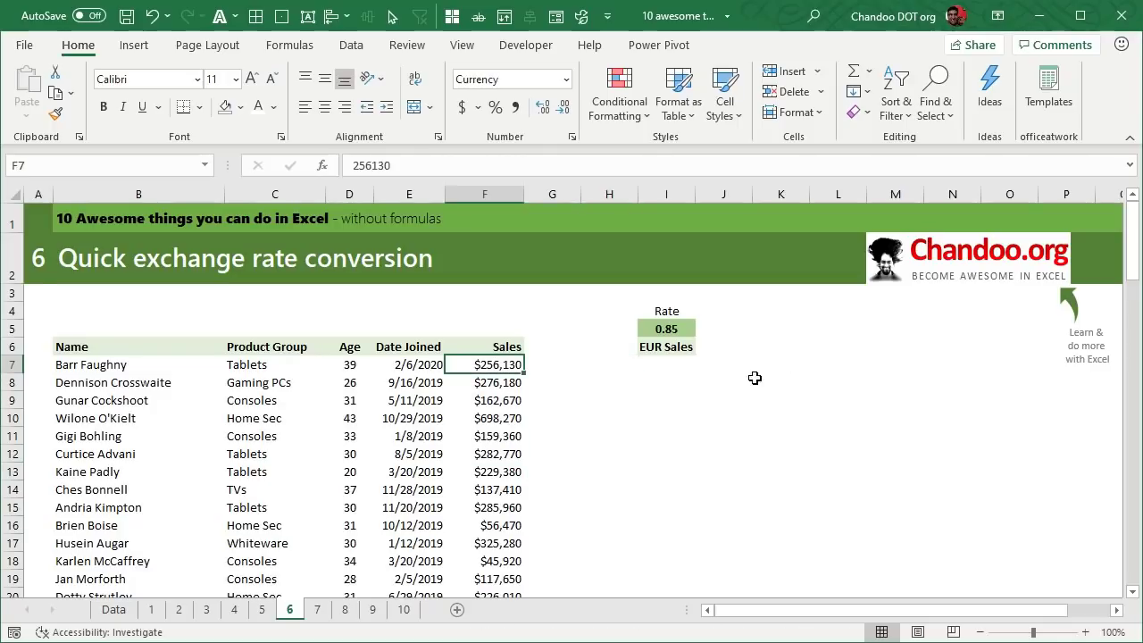
{"action": "key", "text": "ctrl+shift+Down"}
{"action": "key", "text": "ctrl+c"}
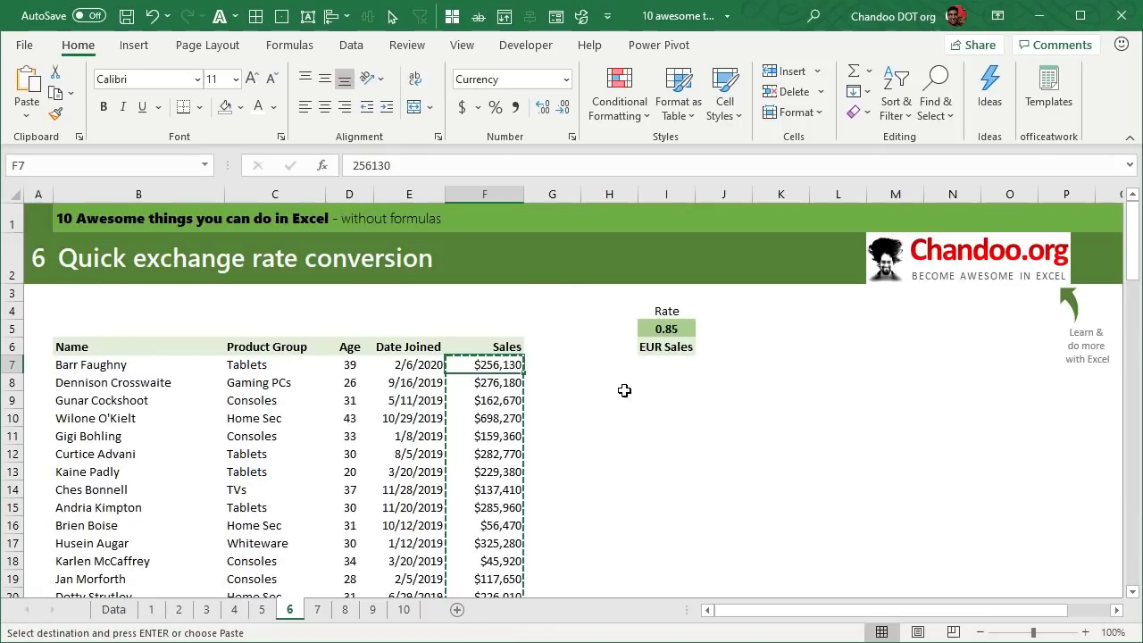
{"action": "right_click", "coordinate": [661, 364]}
{"action": "key", "text": "v"}
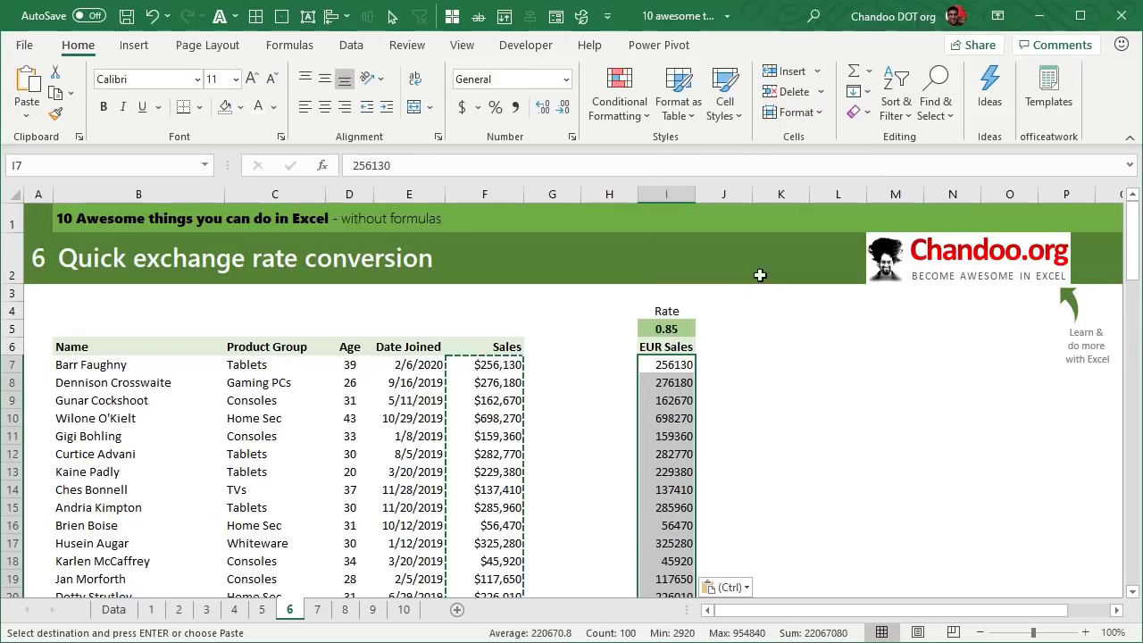
{"action": "left_click", "coordinate": [756, 401]}
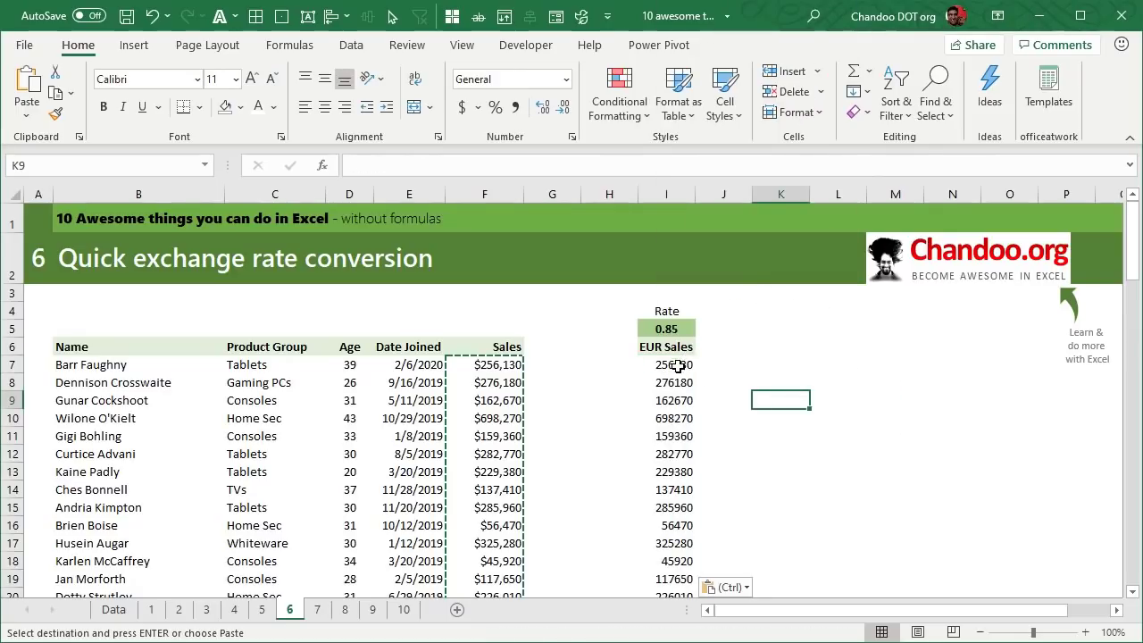
Multiply the EUR Sales values I7:I106 by the 0.85 rate in I5 using Paste Special with the Multiply operation
{"action": "left_click", "coordinate": [669, 328]}
{"action": "left_click", "coordinate": [673, 365]}
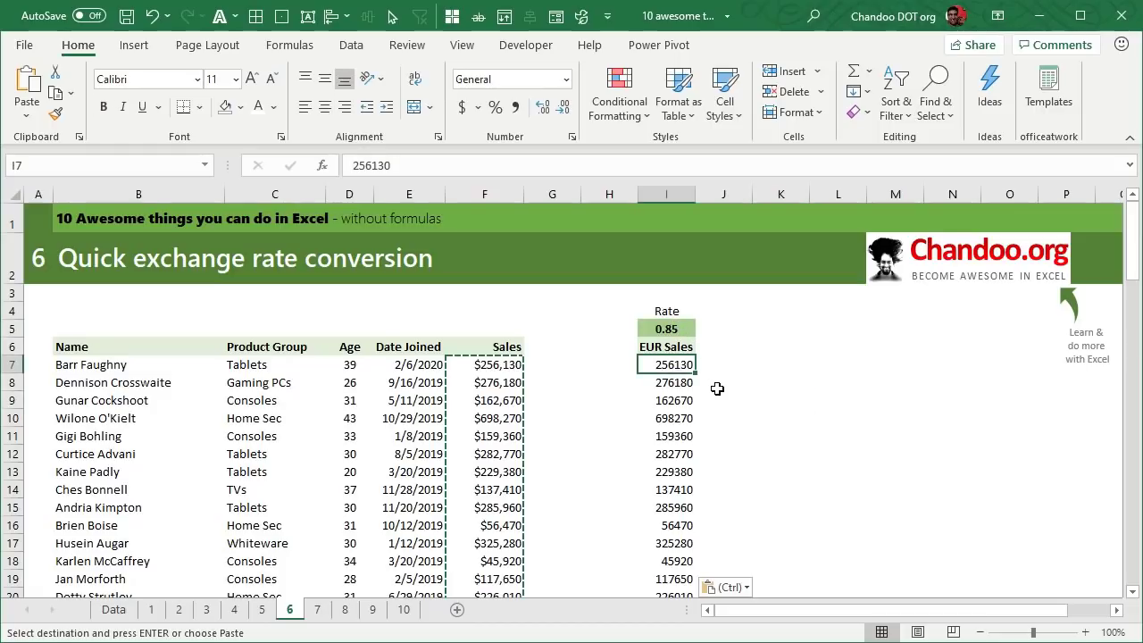
{"action": "left_click", "coordinate": [684, 331]}
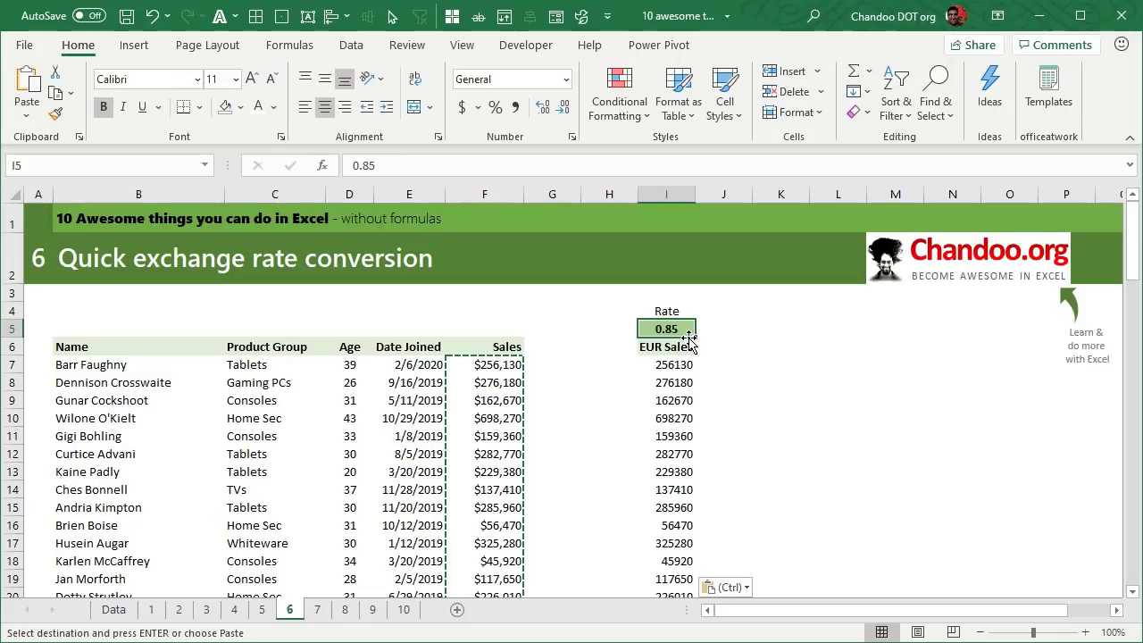
{"action": "key", "text": "ctrl+c"}
{"action": "left_click", "coordinate": [676, 365]}
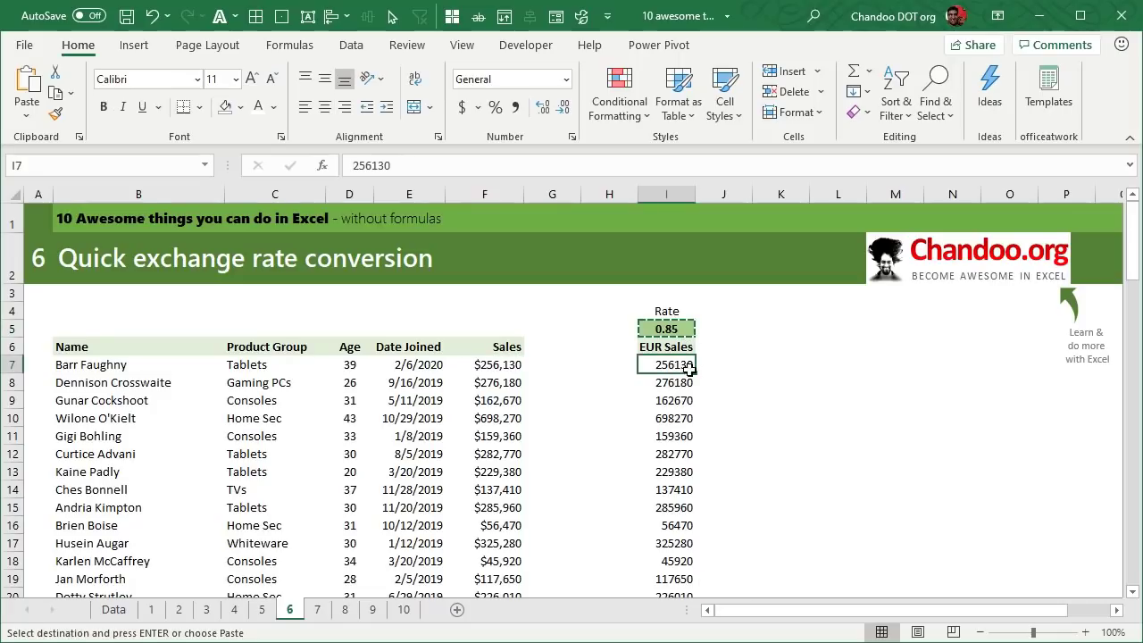
{"action": "key", "text": "ctrl+shift+Down"}
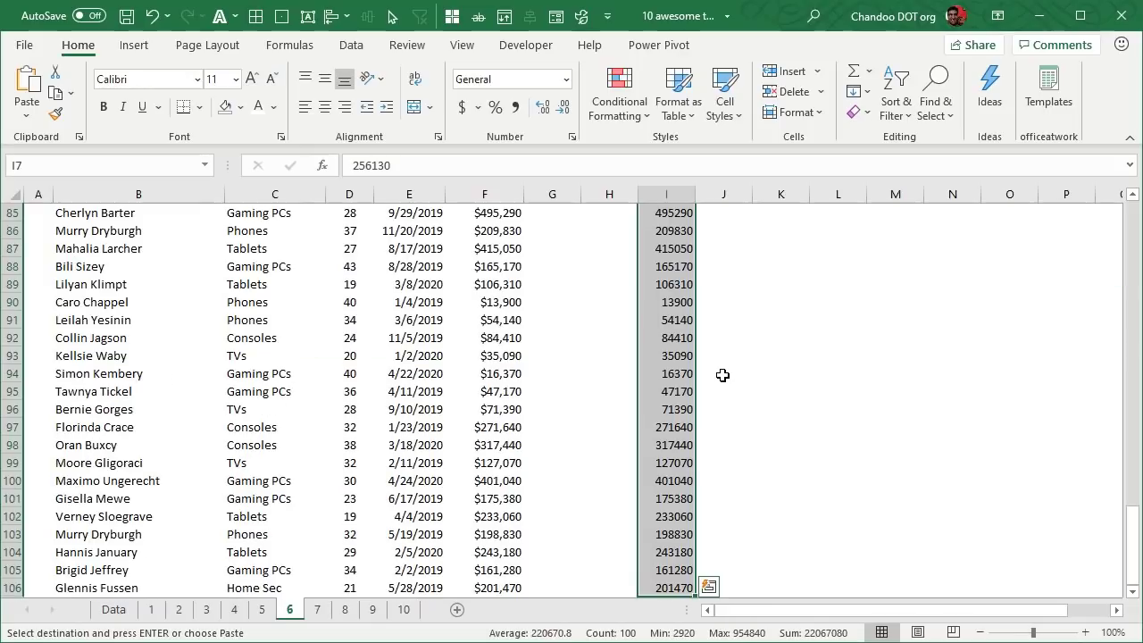
{"action": "right_click", "coordinate": [660, 305]}
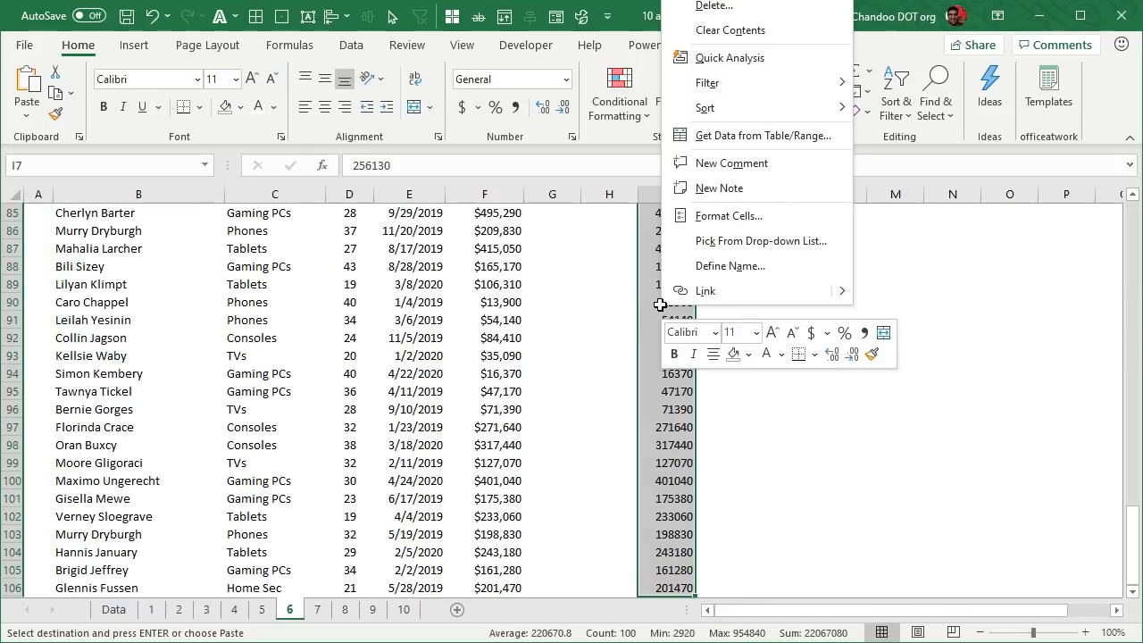
{"action": "left_click", "coordinate": [746, 7]}
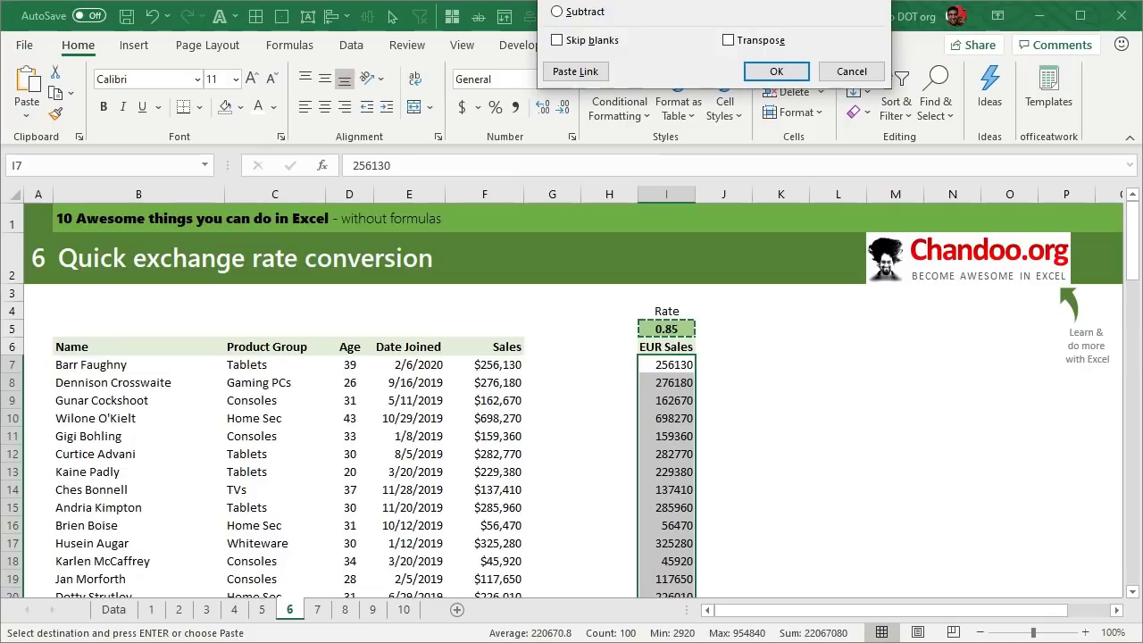
{"action": "left_click_drag", "start_coordinate": [655, 0], "coordinate": [615, 223]}
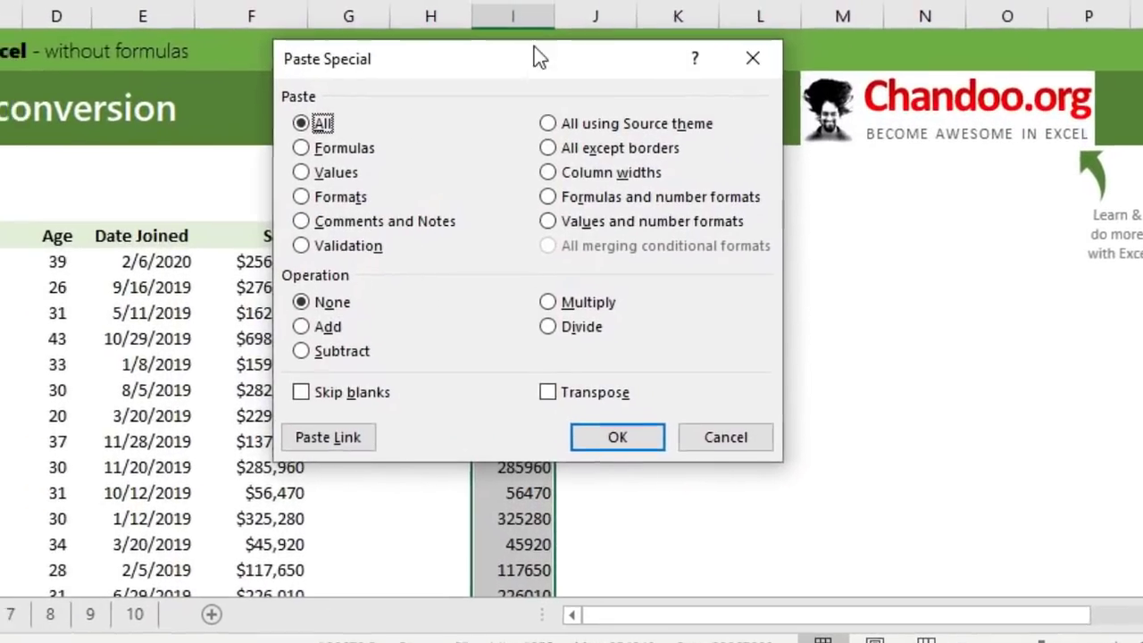
{"action": "left_click_drag", "start_coordinate": [492, 46], "coordinate": [7, 11]}
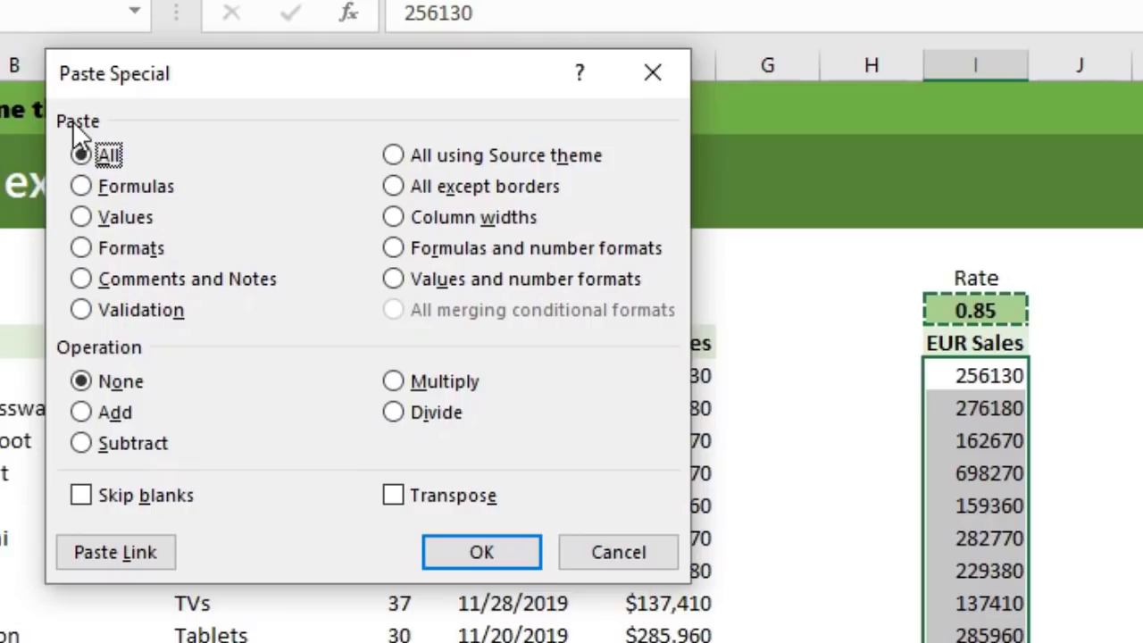
{"action": "left_click", "coordinate": [435, 382]}
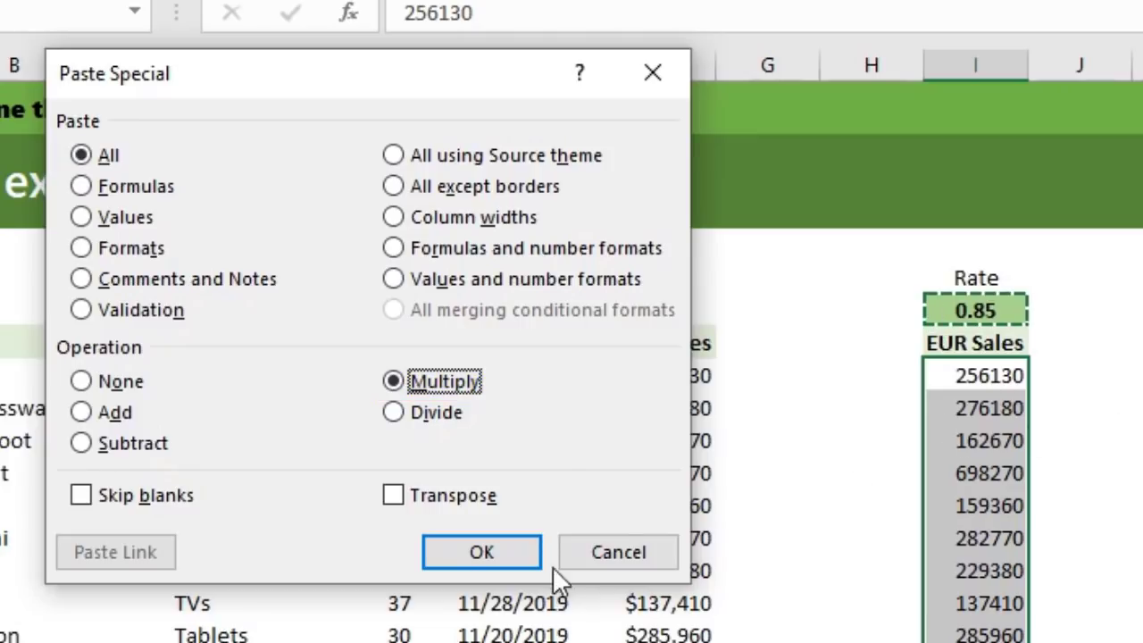
{"action": "left_click", "coordinate": [487, 554]}
Check the converted EUR Sales values, starting with I7, and the rate cell I5
{"action": "left_click", "coordinate": [1080, 401]}
{"action": "left_click", "coordinate": [993, 375]}
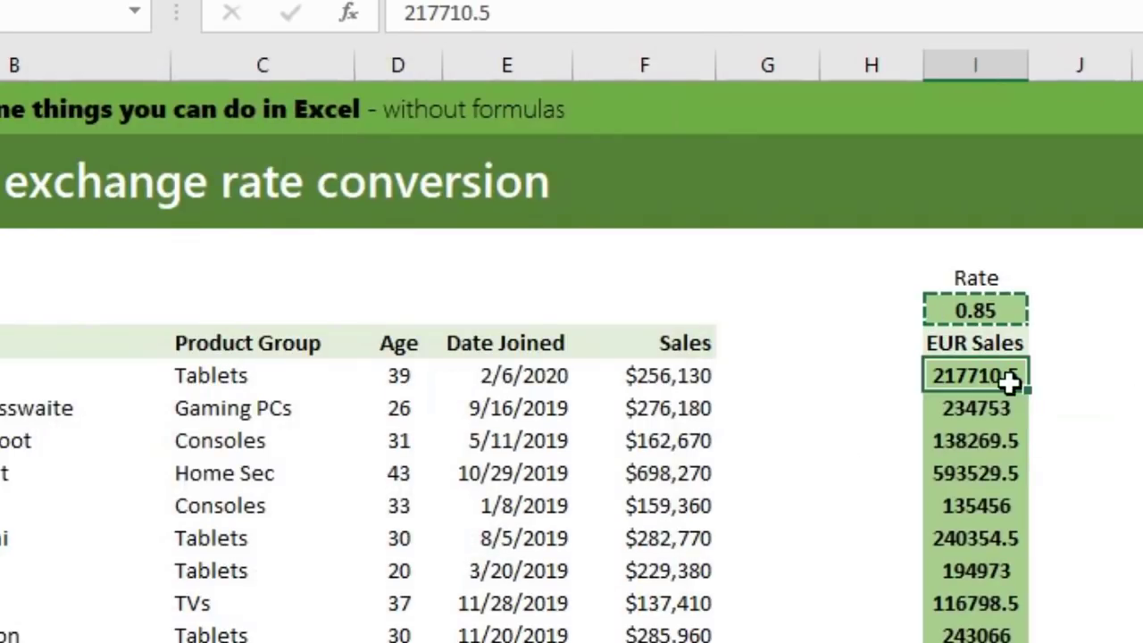
{"action": "left_click", "coordinate": [1107, 385]}
{"action": "left_click", "coordinate": [990, 369]}
{"action": "scroll", "coordinate": [1096, 400], "scroll_direction": "down", "scroll_amount": 3}
{"action": "scroll", "coordinate": [1092, 424], "scroll_direction": "up", "scroll_amount": 3}
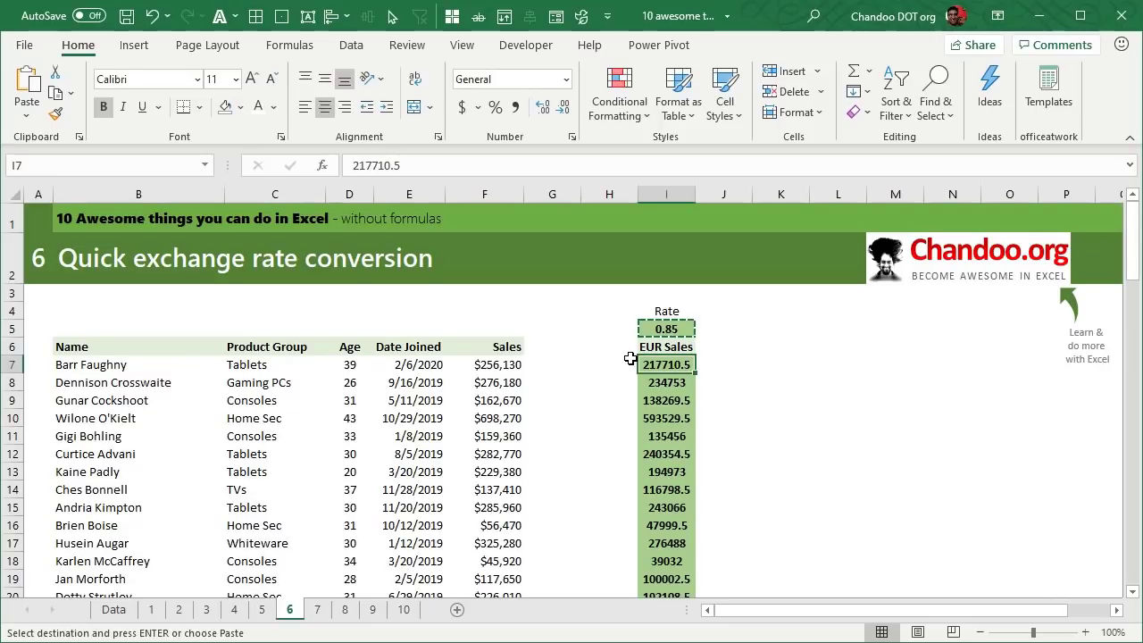
{"action": "left_click", "coordinate": [665, 329]}
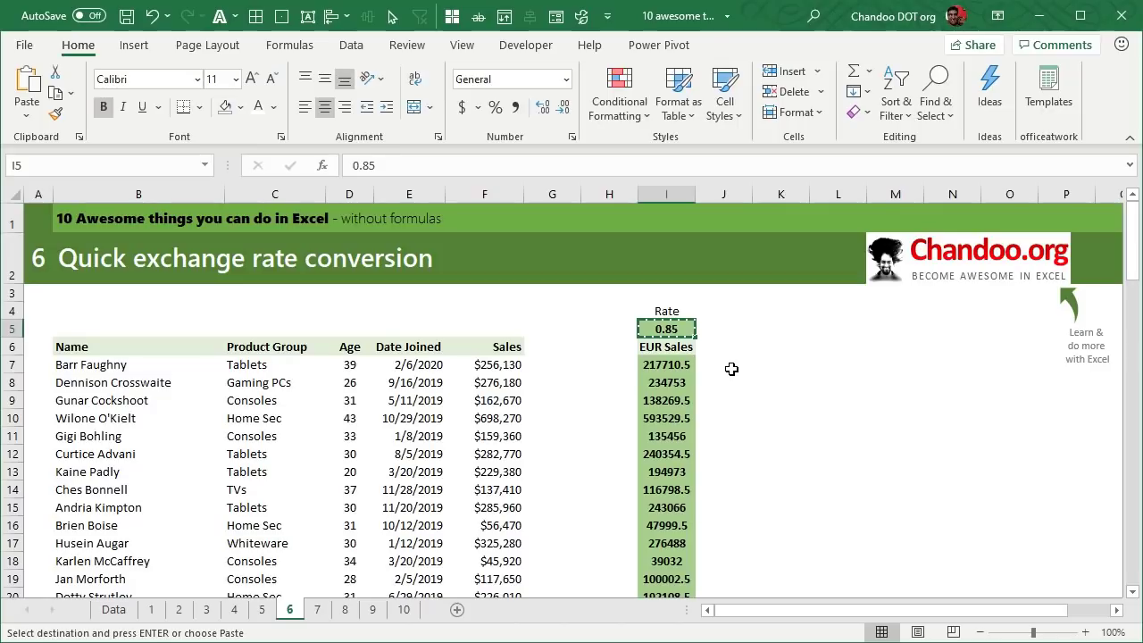
On sheet 7, Outlier analysis, apply a Green - White color scale to the Sales values F7:F106
{"action": "left_click", "coordinate": [317, 609]}
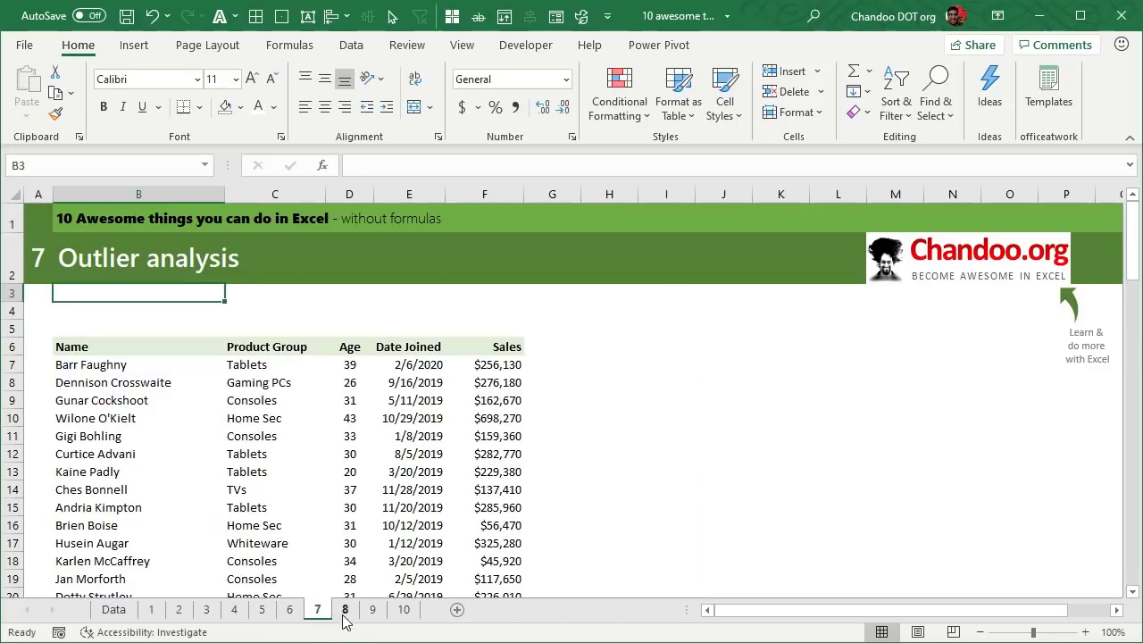
{"action": "left_click", "coordinate": [476, 368]}
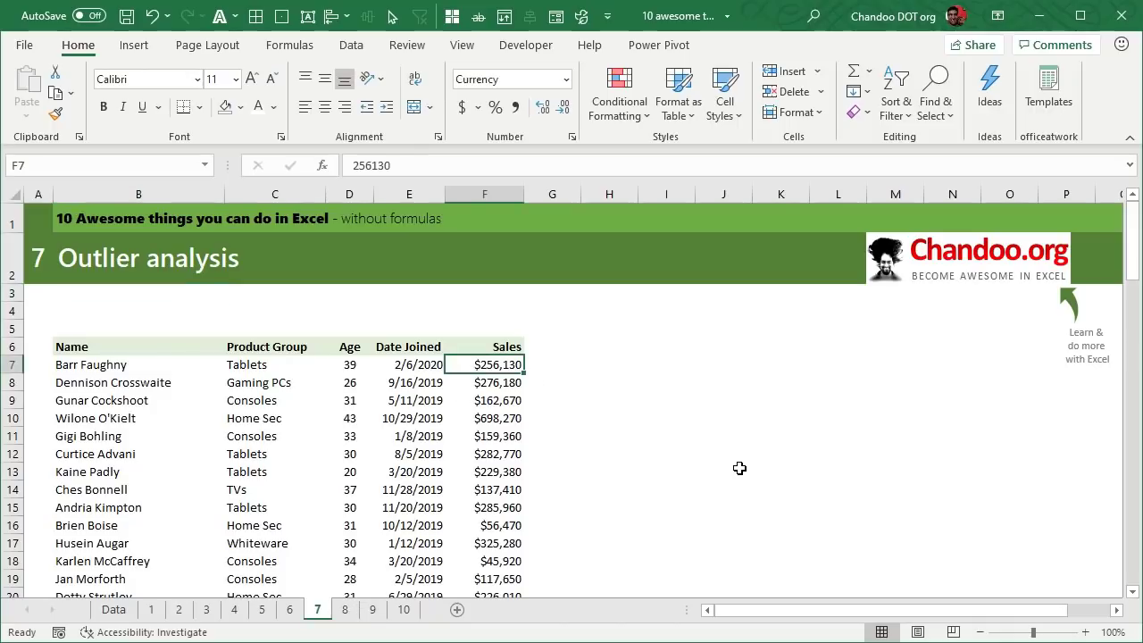
{"action": "scroll", "coordinate": [705, 473], "scroll_direction": "down", "scroll_amount": 10}
{"action": "scroll", "coordinate": [674, 447], "scroll_direction": "up", "scroll_amount": 10}
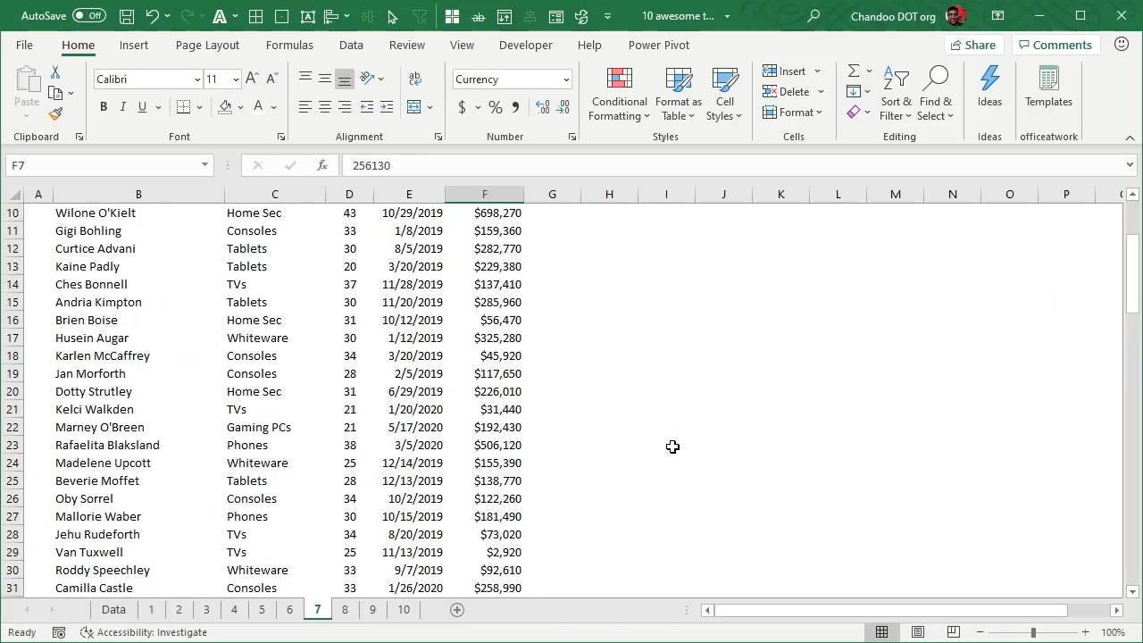
{"action": "key", "text": "ctrl+shift+Down"}
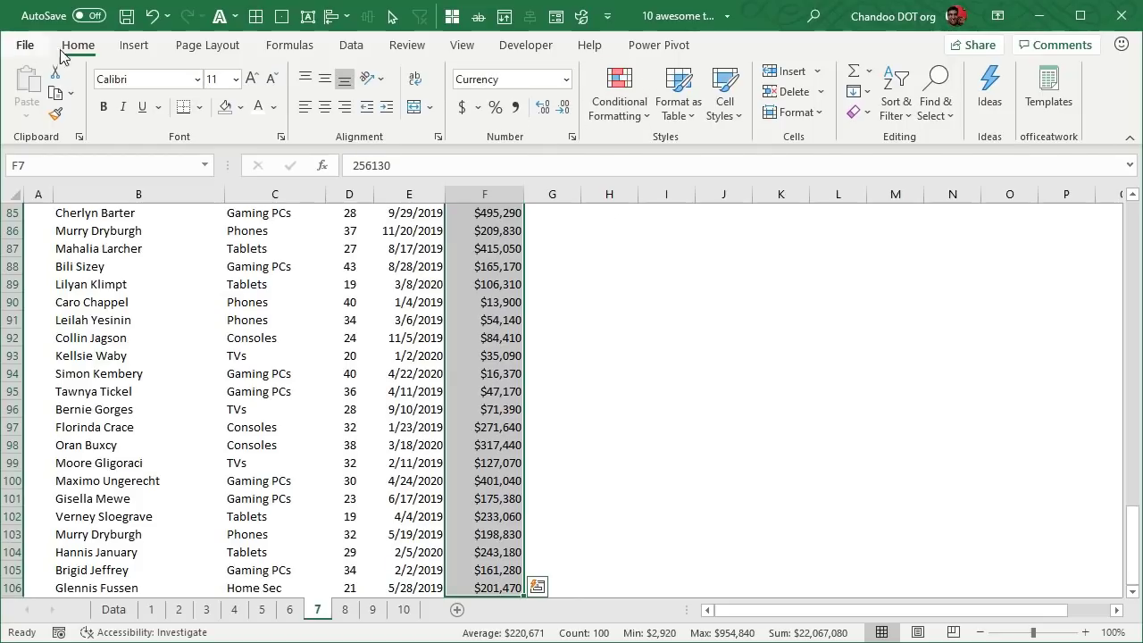
{"action": "left_click", "coordinate": [639, 116]}
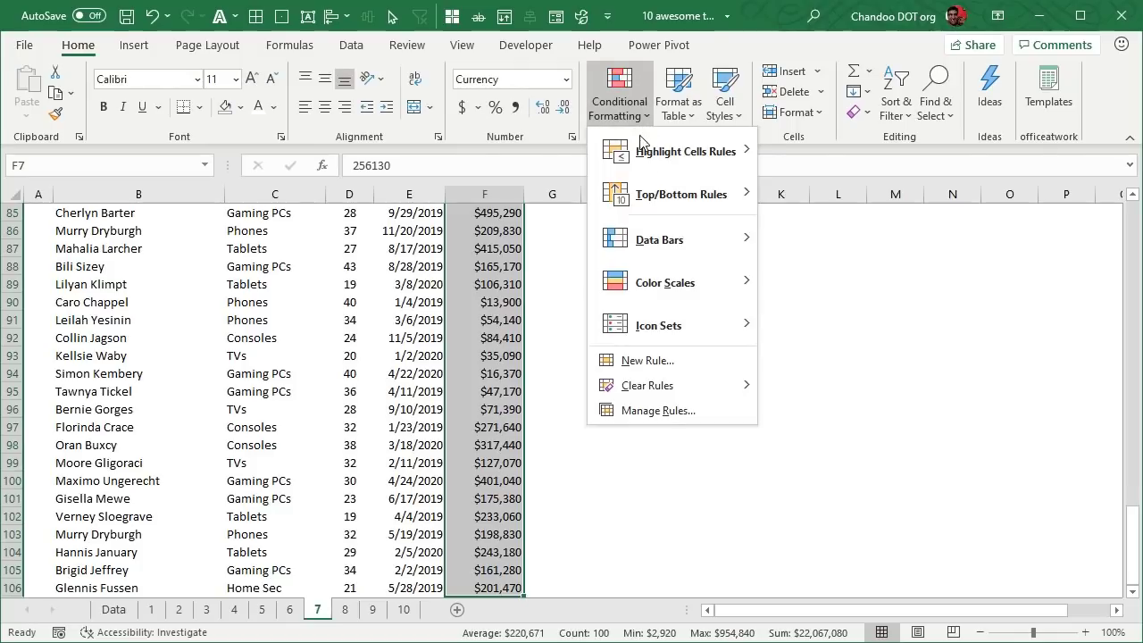
{"action": "mouse_move", "coordinate": [705, 286]}
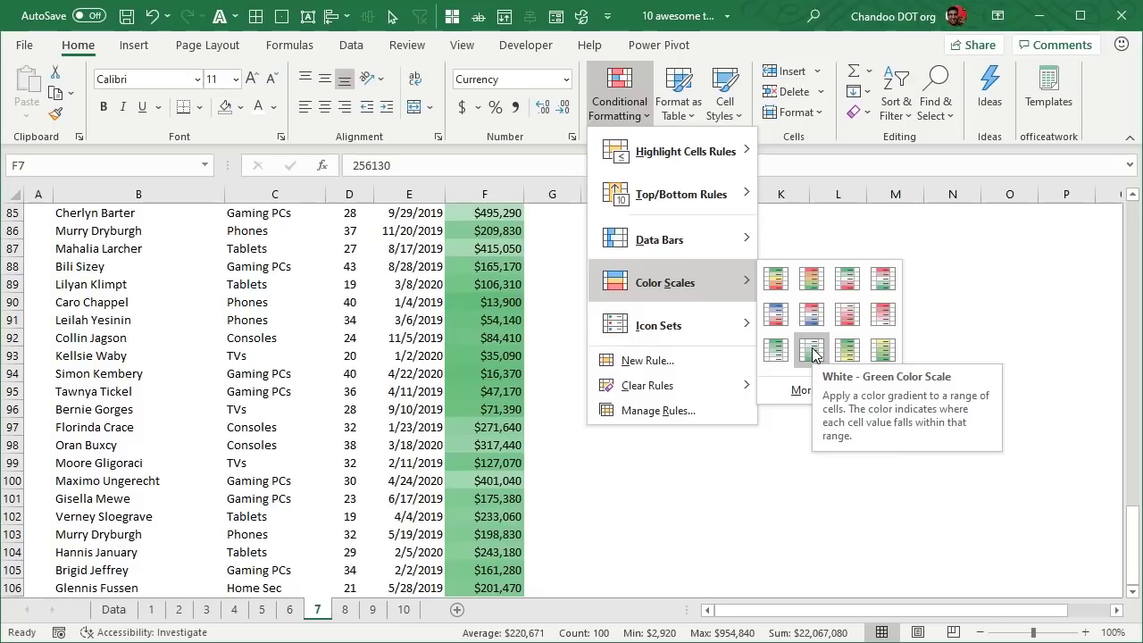
{"action": "left_click", "coordinate": [779, 366]}
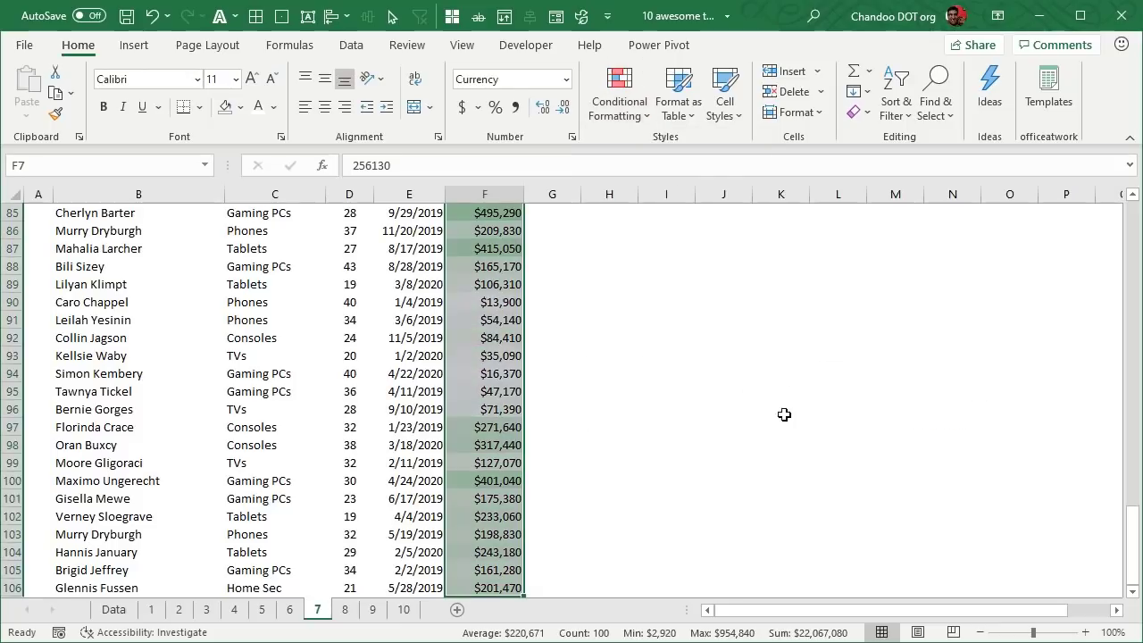
{"action": "scroll", "coordinate": [705, 461], "scroll_direction": "up", "scroll_amount": 15}
{"action": "scroll", "coordinate": [705, 460], "scroll_direction": "up", "scroll_amount": 13}
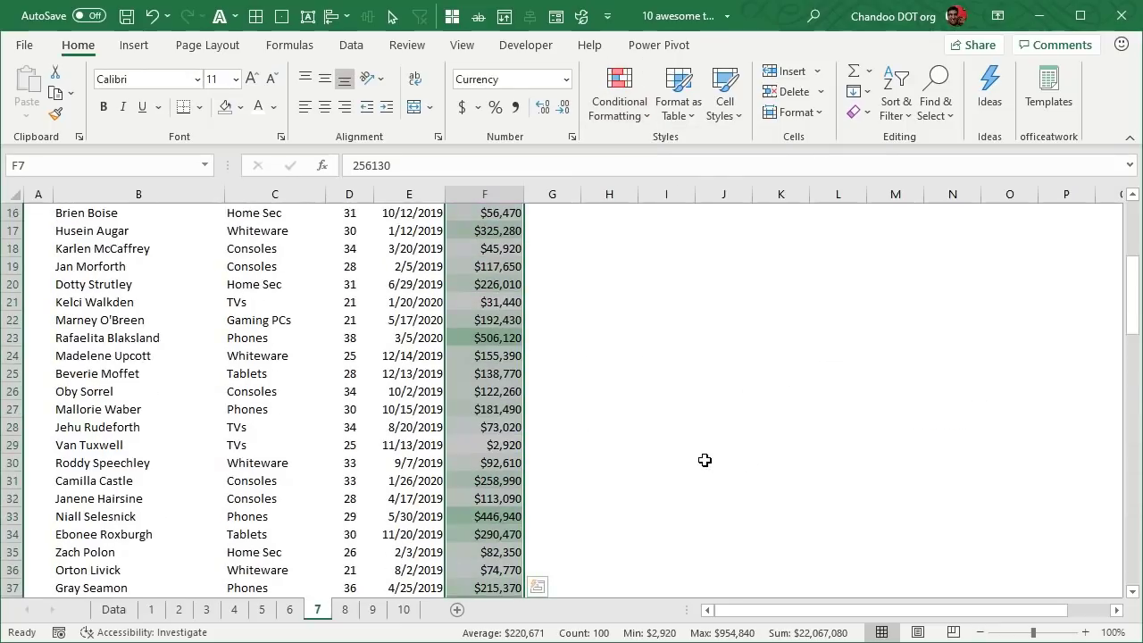
{"action": "left_click", "coordinate": [705, 461]}
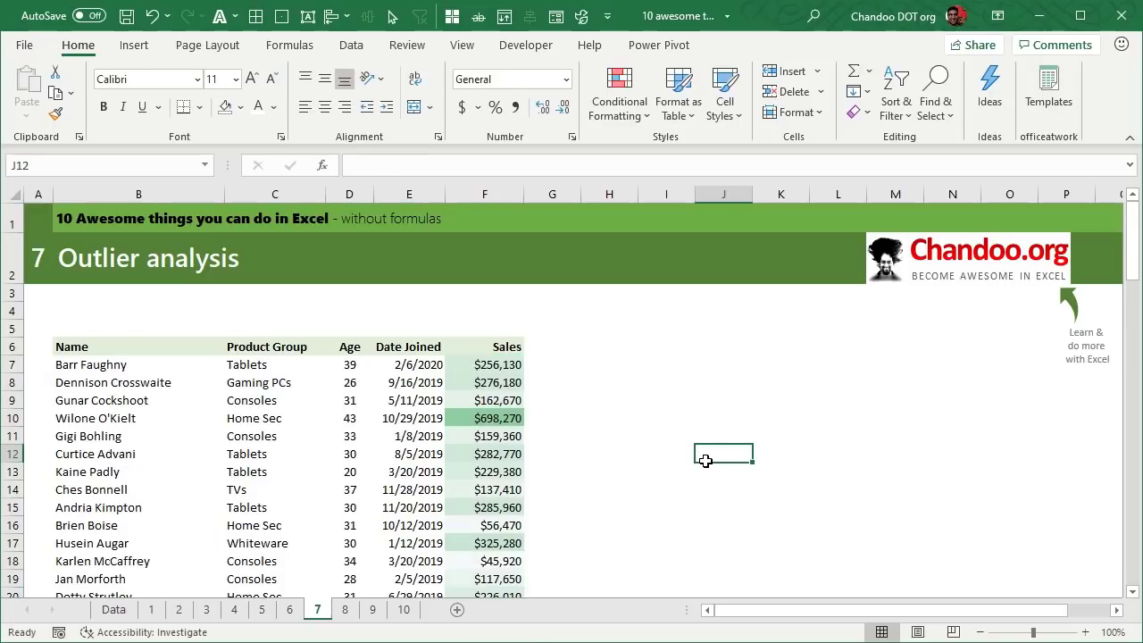
Examine the darkest shaded Sales cells down to row 106 for outliers, including F10, F38, F48 and F66
{"action": "left_click", "coordinate": [502, 410]}
{"action": "scroll", "coordinate": [761, 413], "scroll_direction": "down", "scroll_amount": 9}
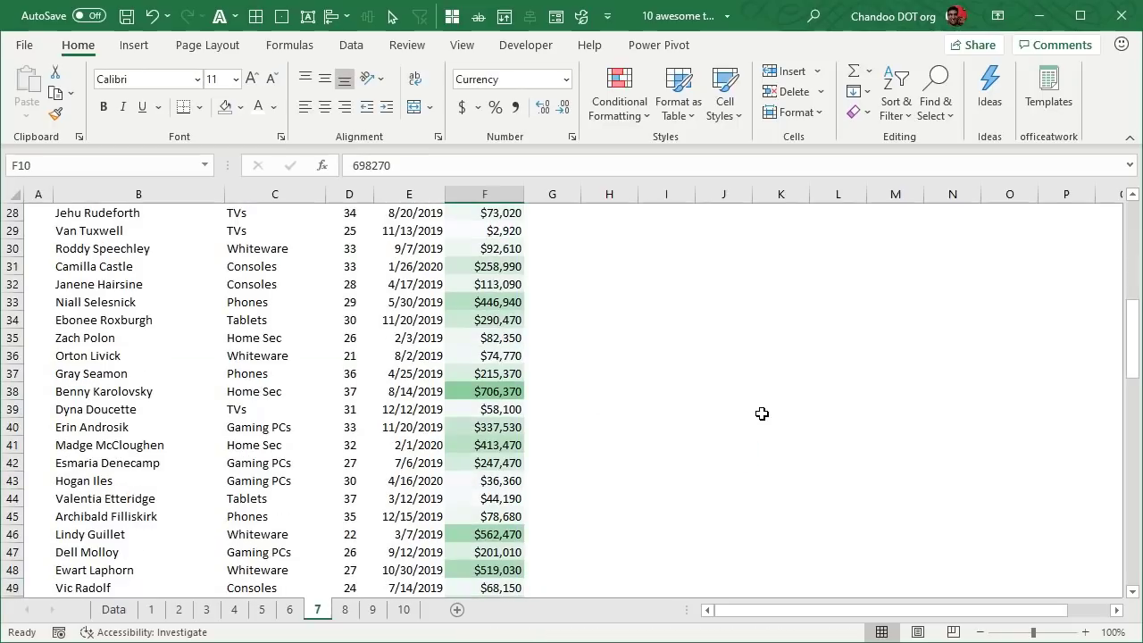
{"action": "left_click", "coordinate": [483, 390]}
{"action": "scroll", "coordinate": [661, 405], "scroll_direction": "down", "scroll_amount": 4}
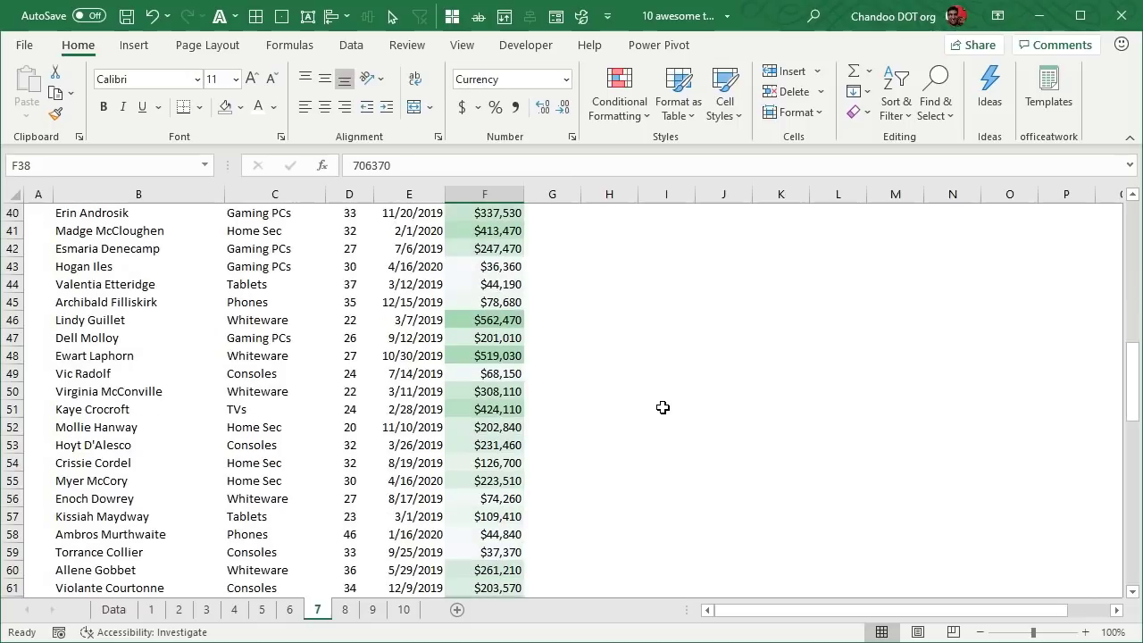
{"action": "left_click", "coordinate": [461, 352]}
{"action": "scroll", "coordinate": [673, 403], "scroll_direction": "down", "scroll_amount": 4}
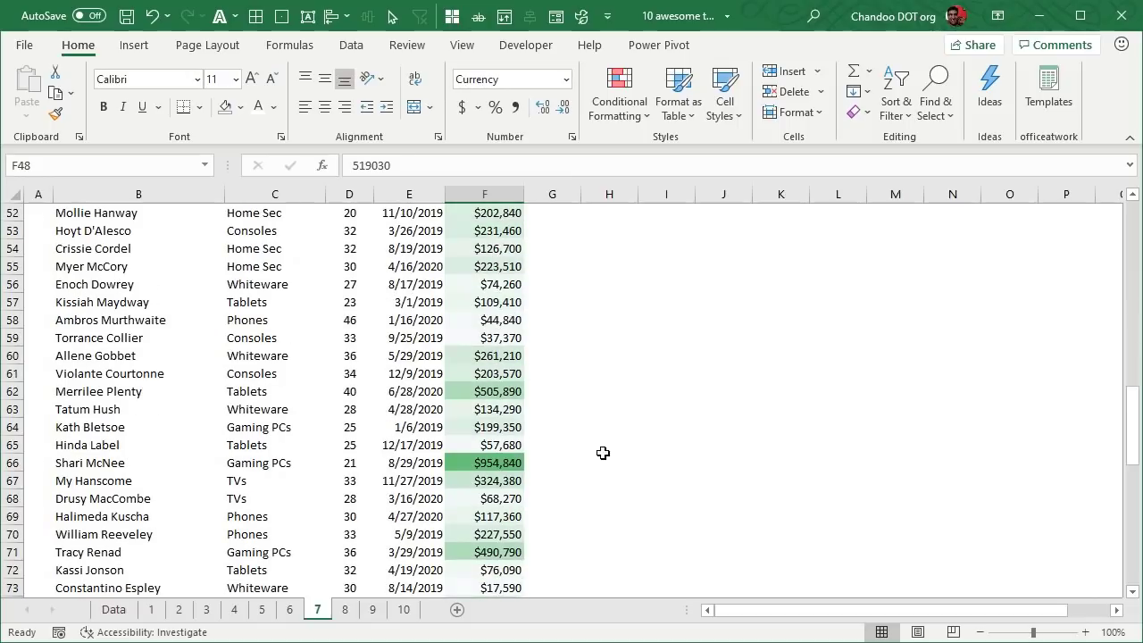
{"action": "left_click", "coordinate": [510, 465]}
{"action": "scroll", "coordinate": [621, 484], "scroll_direction": "down", "scroll_amount": 5}
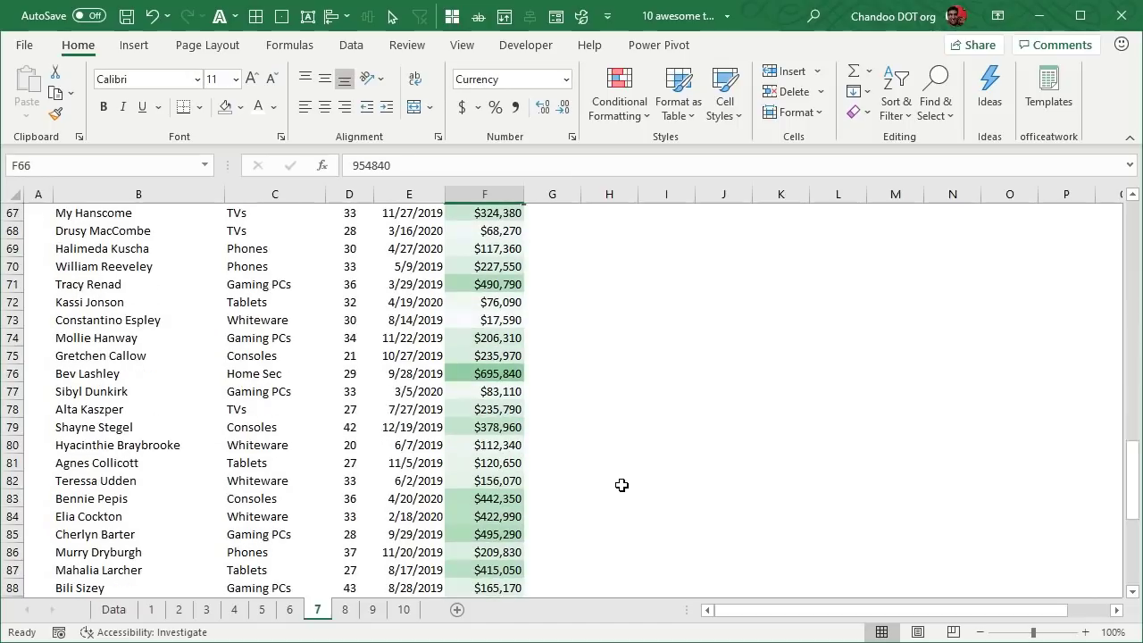
{"action": "scroll", "coordinate": [621, 485], "scroll_direction": "down", "scroll_amount": 9}
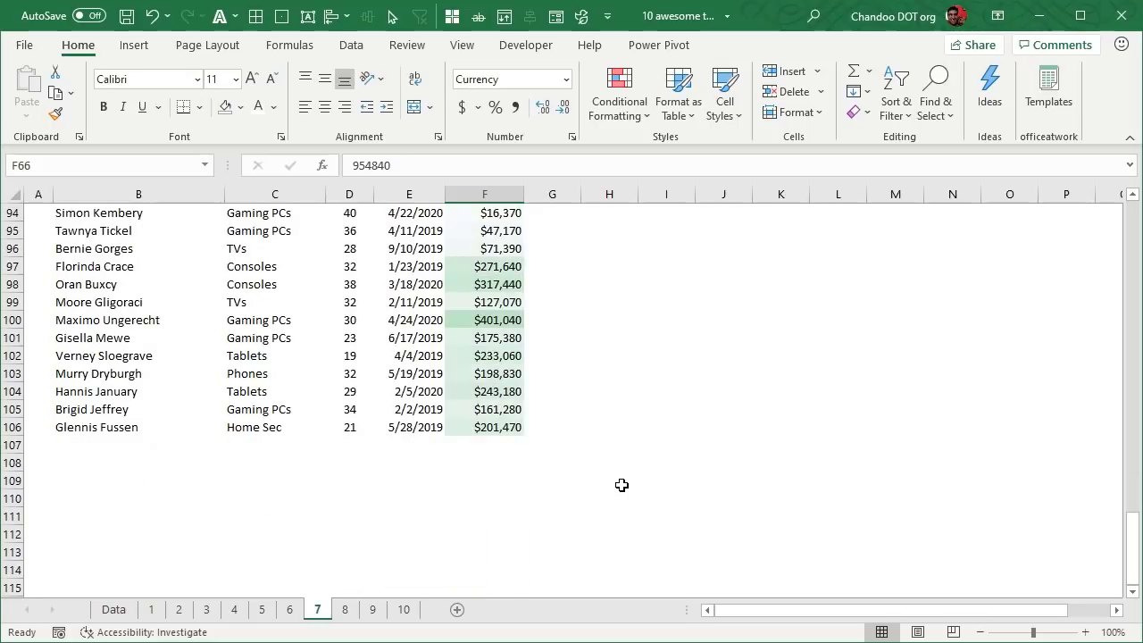
{"action": "left_click", "coordinate": [623, 446]}
{"action": "scroll", "coordinate": [628, 439], "scroll_direction": "up", "scroll_amount": 18}
{"action": "scroll", "coordinate": [629, 440], "scroll_direction": "up", "scroll_amount": 13}
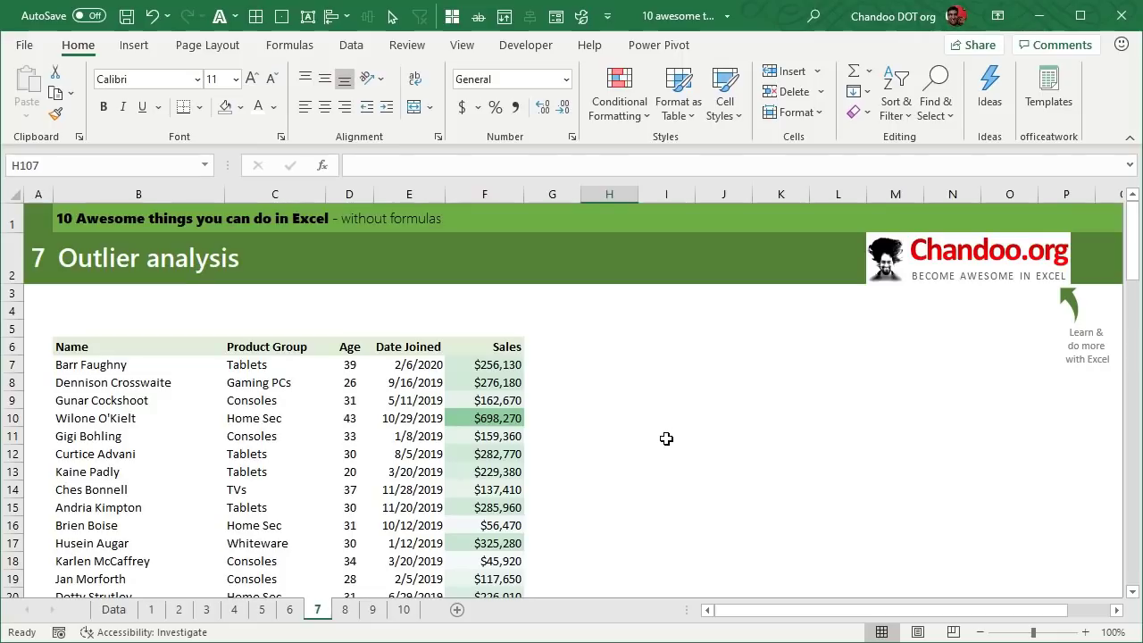
Examine the color pattern of the whole Sales column at a reduced zoom and again at 100%
{"action": "scroll", "coordinate": [666, 439], "scroll_direction": "down", "scroll_amount": 5}
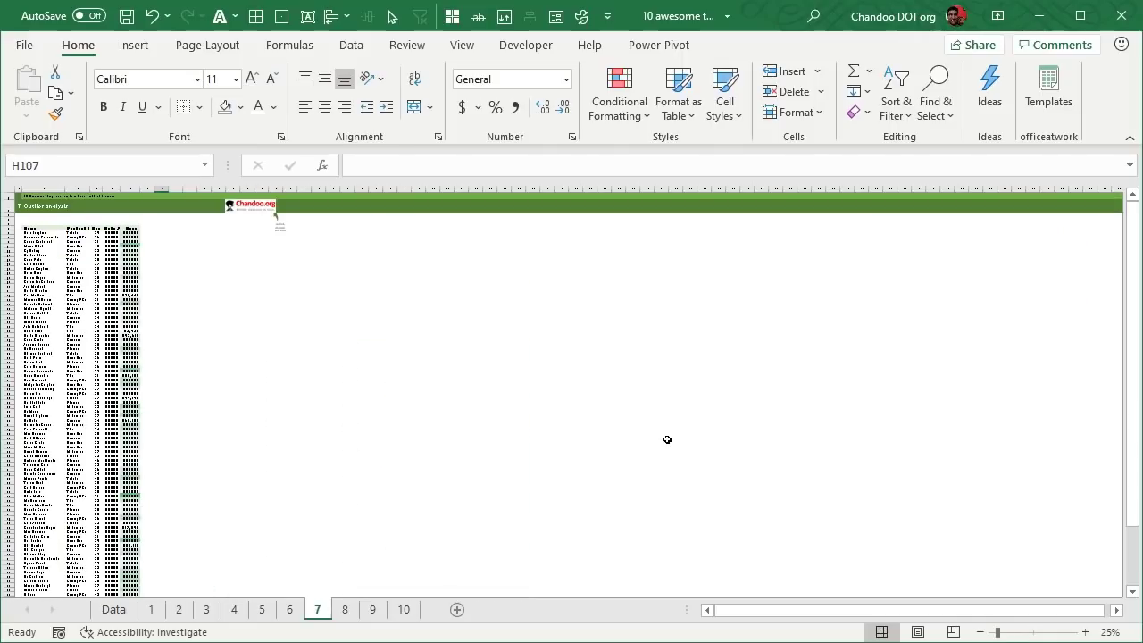
{"action": "scroll", "coordinate": [667, 439], "scroll_direction": "down", "scroll_amount": 1}
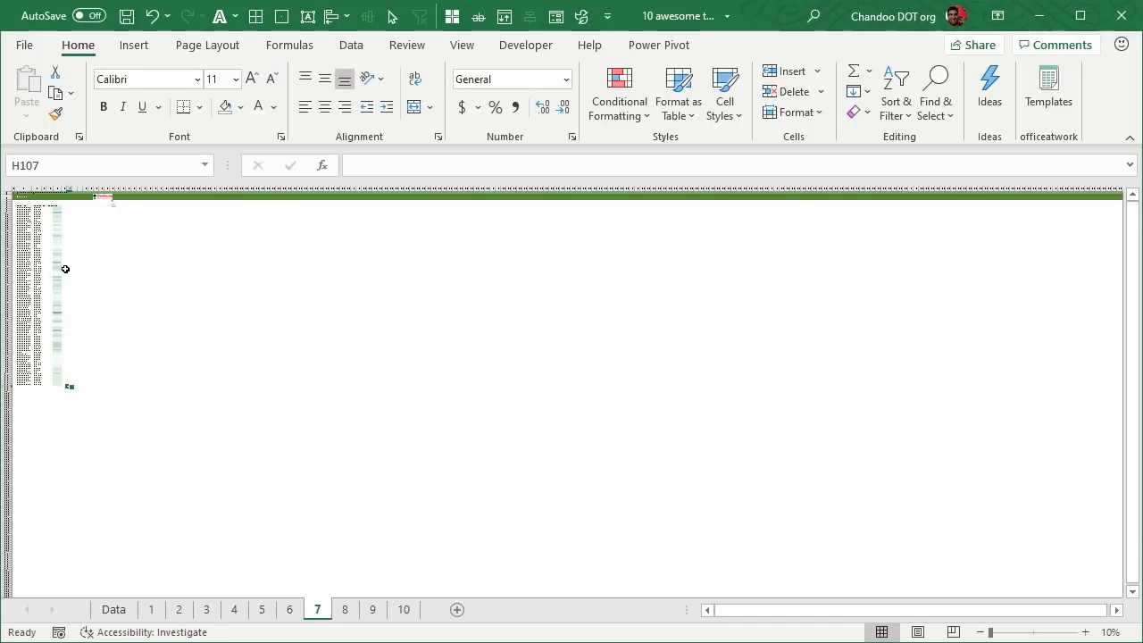
{"action": "scroll", "coordinate": [381, 360], "scroll_direction": "up", "scroll_amount": 6}
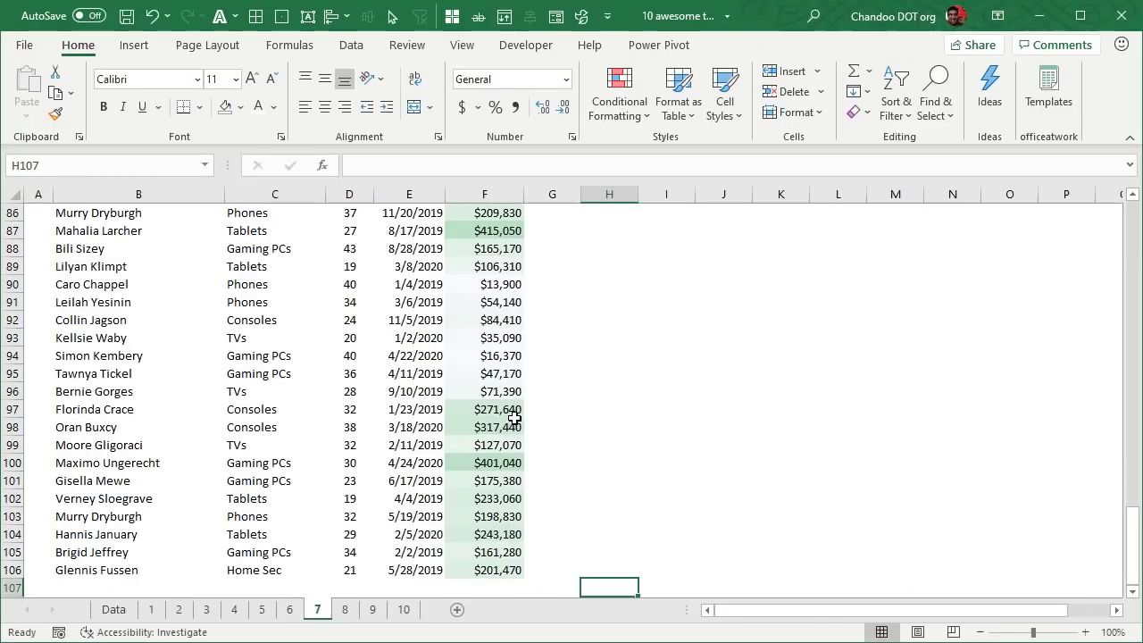
{"action": "scroll", "coordinate": [687, 448], "scroll_direction": "up", "scroll_amount": 20}
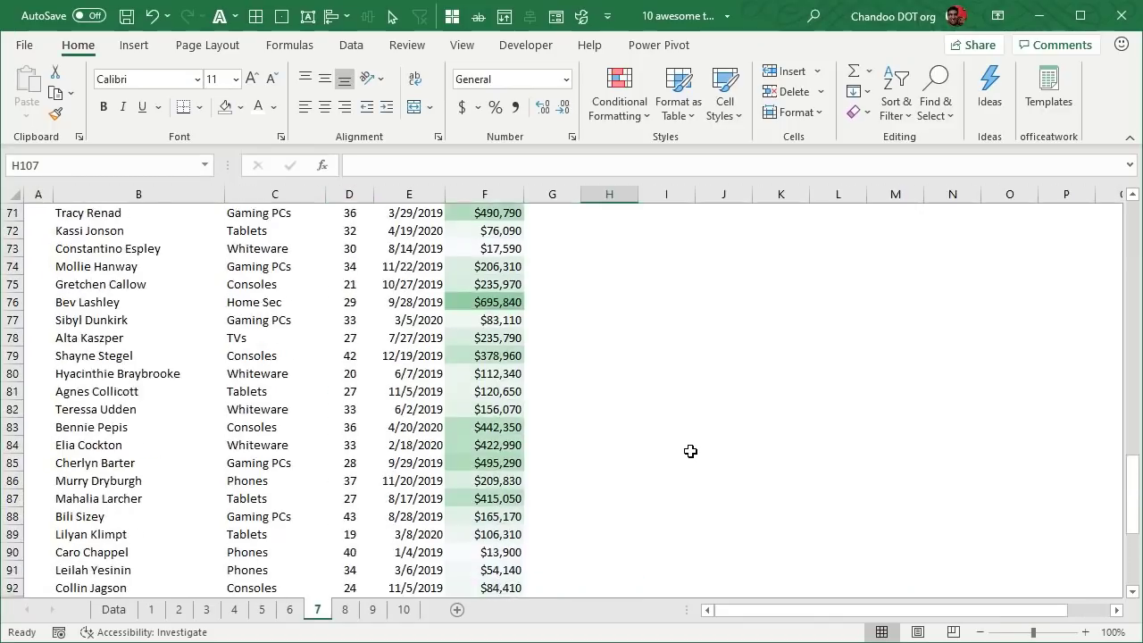
{"action": "scroll", "coordinate": [686, 447], "scroll_direction": "up", "scroll_amount": 6}
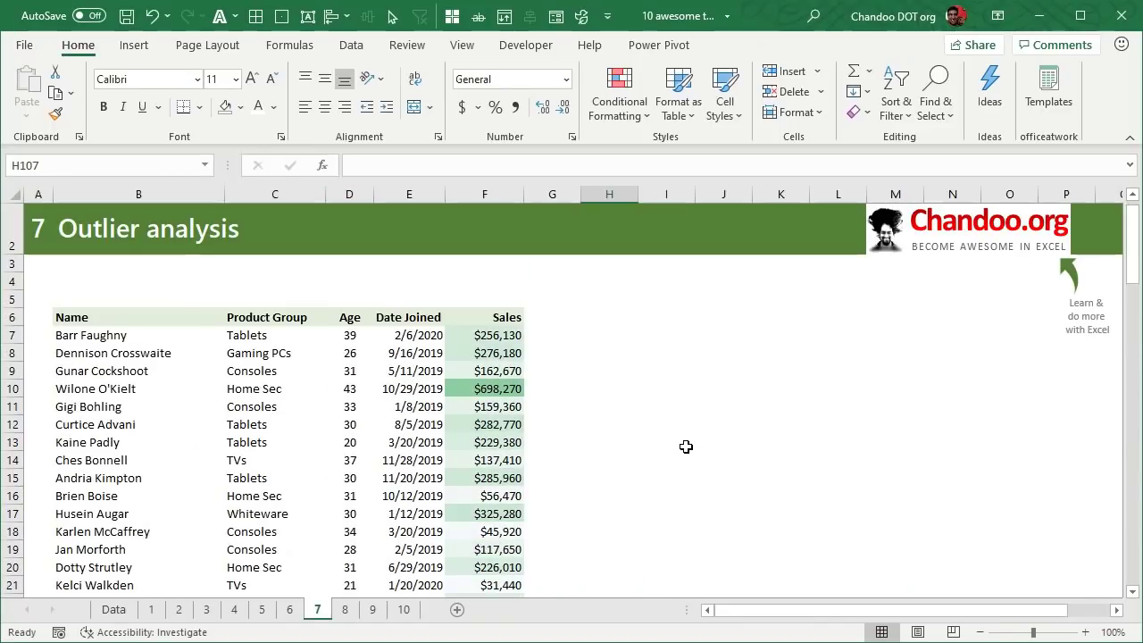
Preview alternative color scales, such as Red - Yellow - Green, on Sales cell F7 without applying one
{"action": "left_click", "coordinate": [500, 335]}
{"action": "left_click", "coordinate": [628, 105]}
{"action": "mouse_move", "coordinate": [724, 282]}
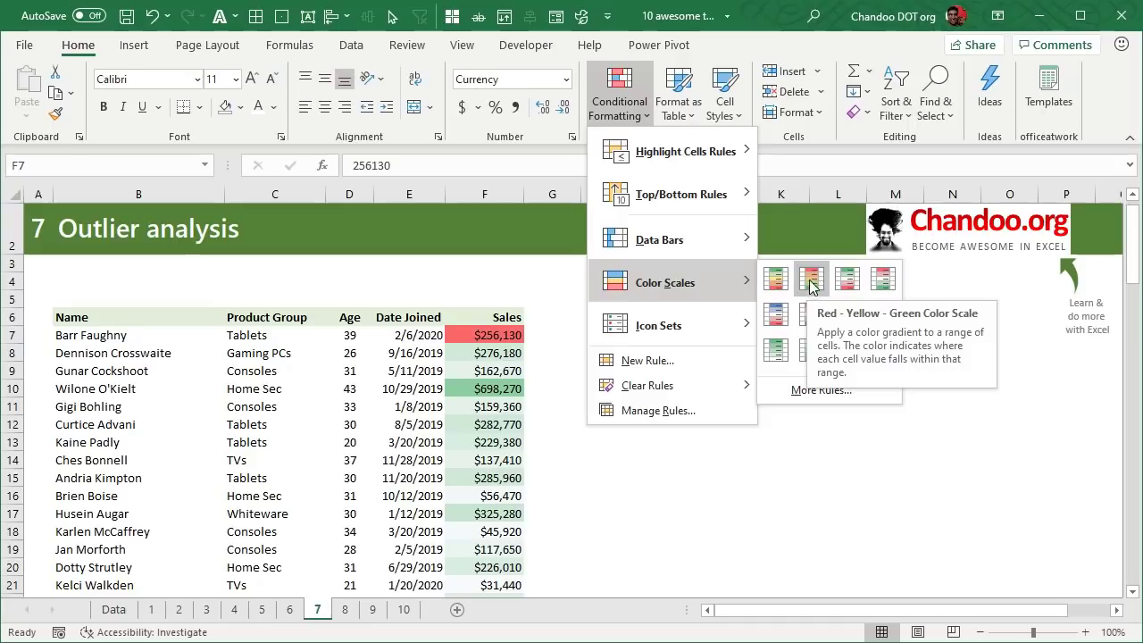
{"action": "left_click", "coordinate": [555, 280]}
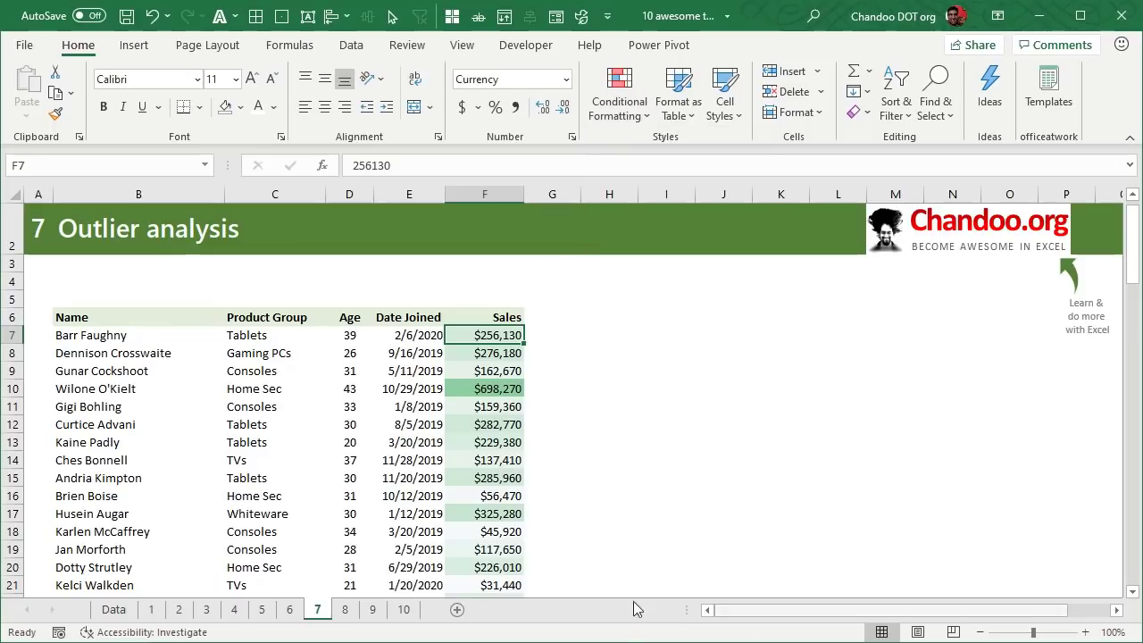
On sheet 8, Forecasting, select the Month and Sales data with its headers, B6:C24
{"action": "left_click", "coordinate": [345, 611]}
{"action": "scroll", "coordinate": [516, 451], "scroll_direction": "down", "scroll_amount": 2}
{"action": "scroll", "coordinate": [512, 451], "scroll_direction": "up", "scroll_amount": 2}
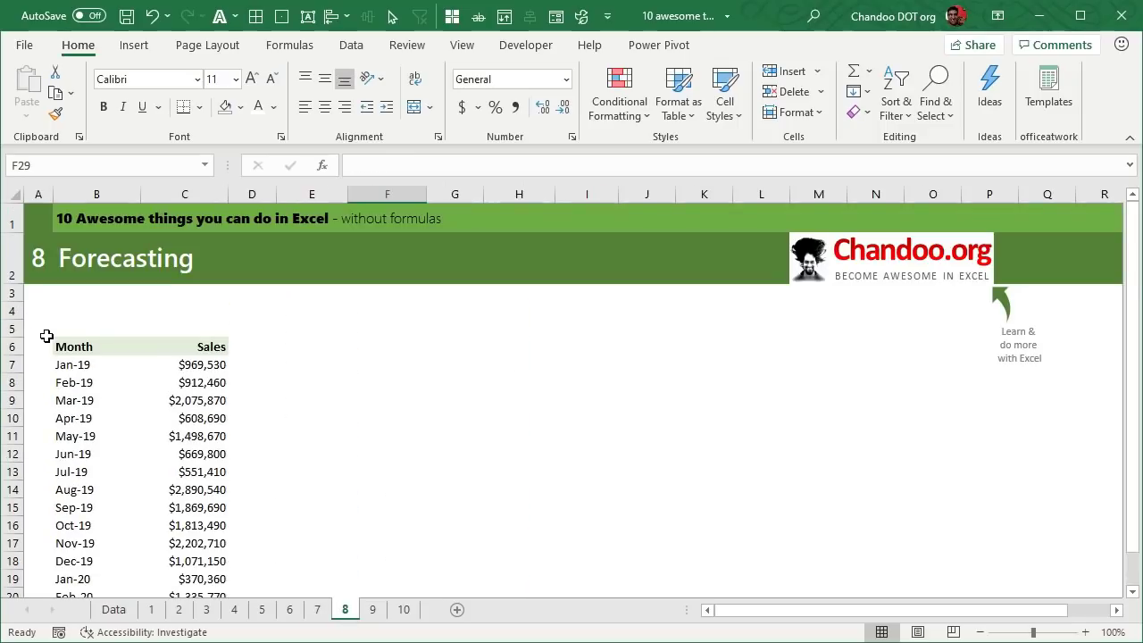
{"action": "left_click", "coordinate": [75, 349]}
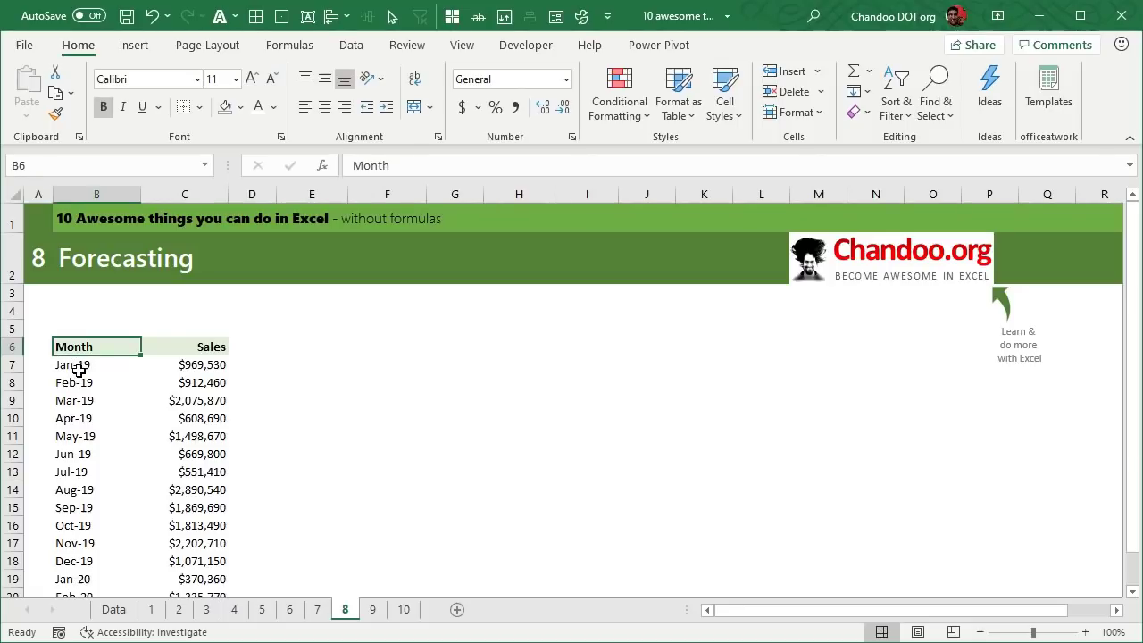
{"action": "left_click", "coordinate": [79, 369]}
{"action": "left_click", "coordinate": [220, 365]}
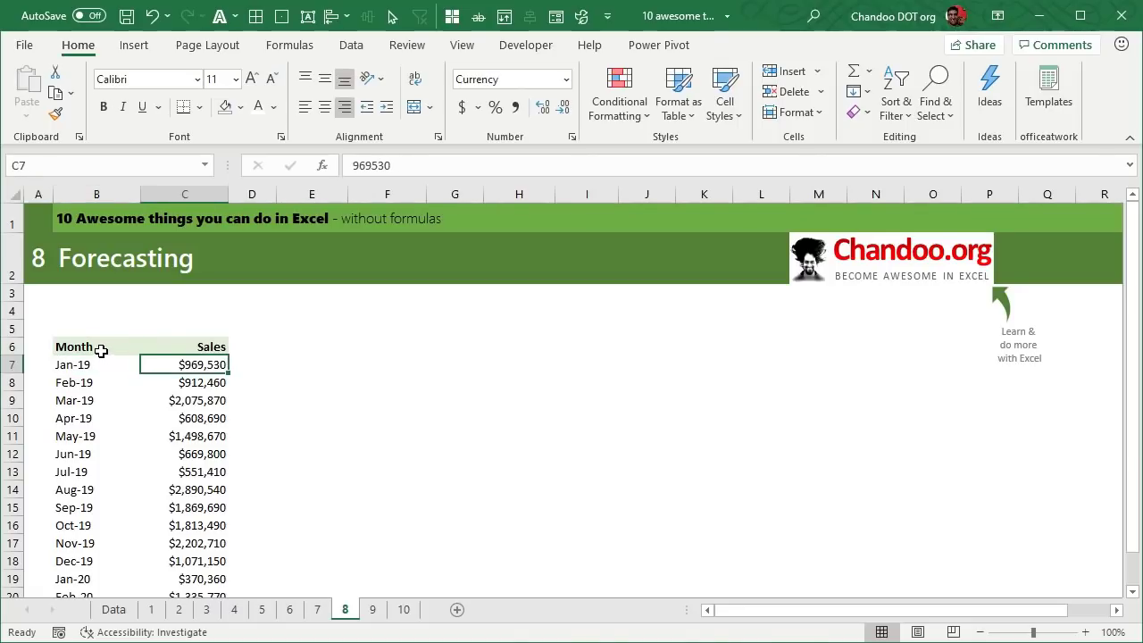
{"action": "left_click_drag", "start_coordinate": [99, 349], "coordinate": [169, 487]}
{"action": "scroll", "coordinate": [169, 486], "scroll_direction": "down", "scroll_amount": 3}
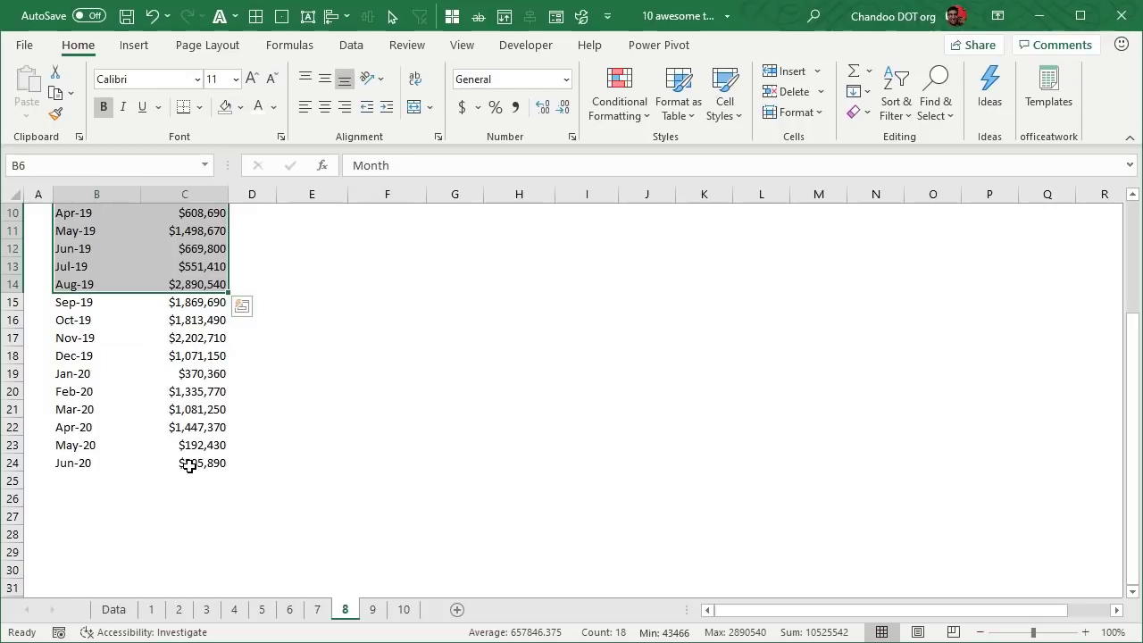
{"action": "left_click", "coordinate": [189, 467], "text": "shift"}
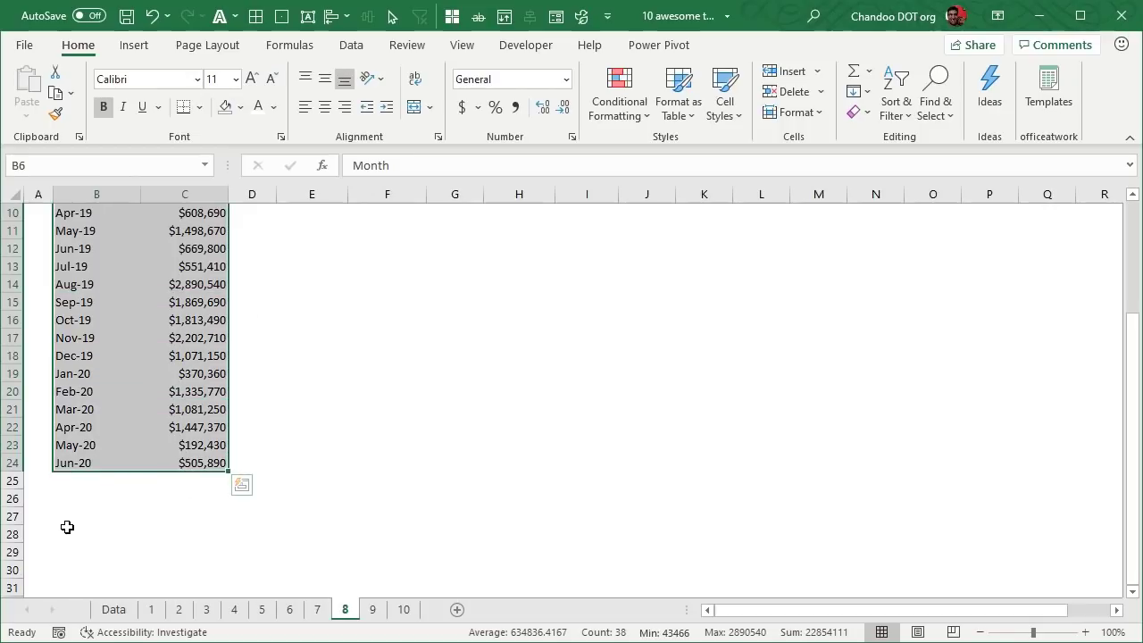
{"action": "scroll", "coordinate": [183, 392], "scroll_direction": "up", "scroll_amount": 3}
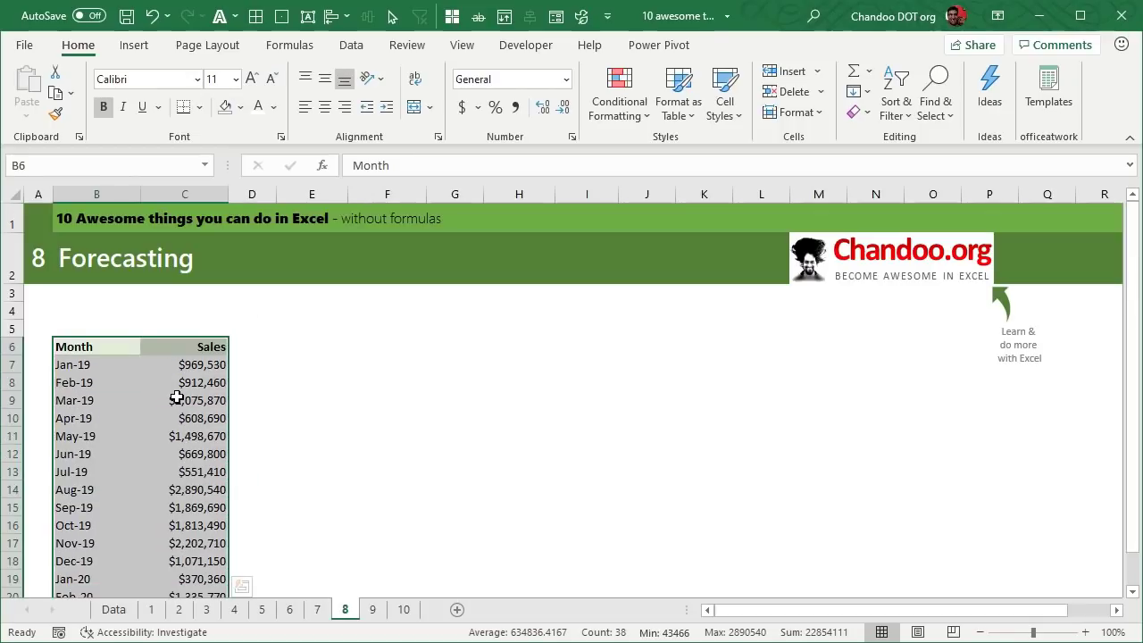
{"action": "scroll", "coordinate": [177, 397], "scroll_direction": "down", "scroll_amount": 2}
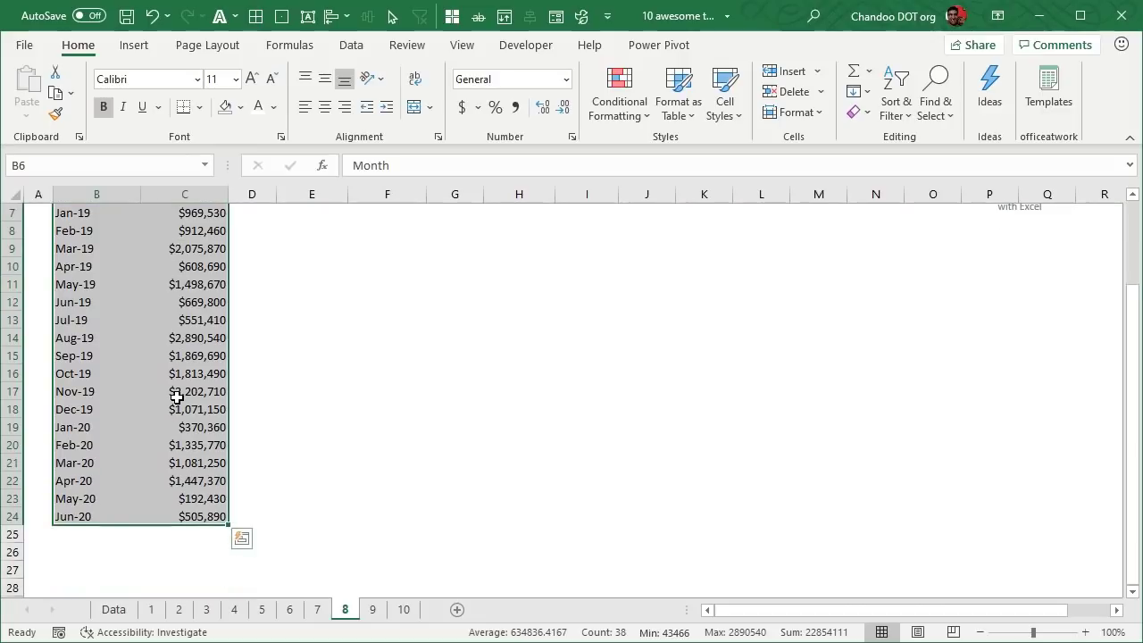
{"action": "scroll", "coordinate": [176, 397], "scroll_direction": "up", "scroll_amount": 2}
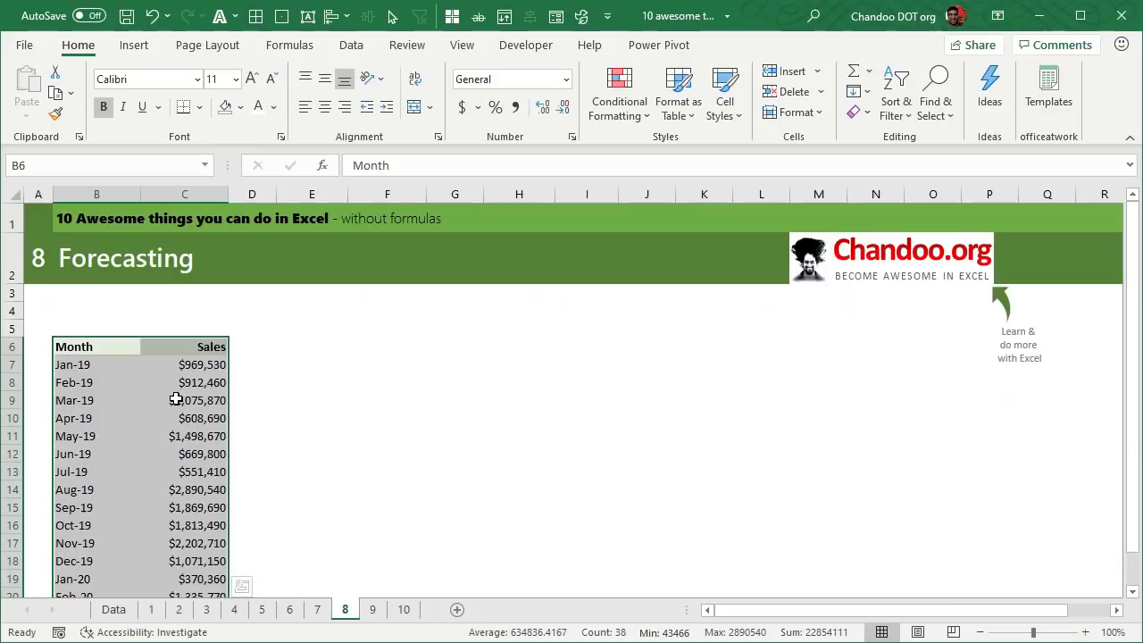
Start a Forecast Sheet from the selected monthly sales and expand its forecast options
{"action": "left_click", "coordinate": [351, 45]}
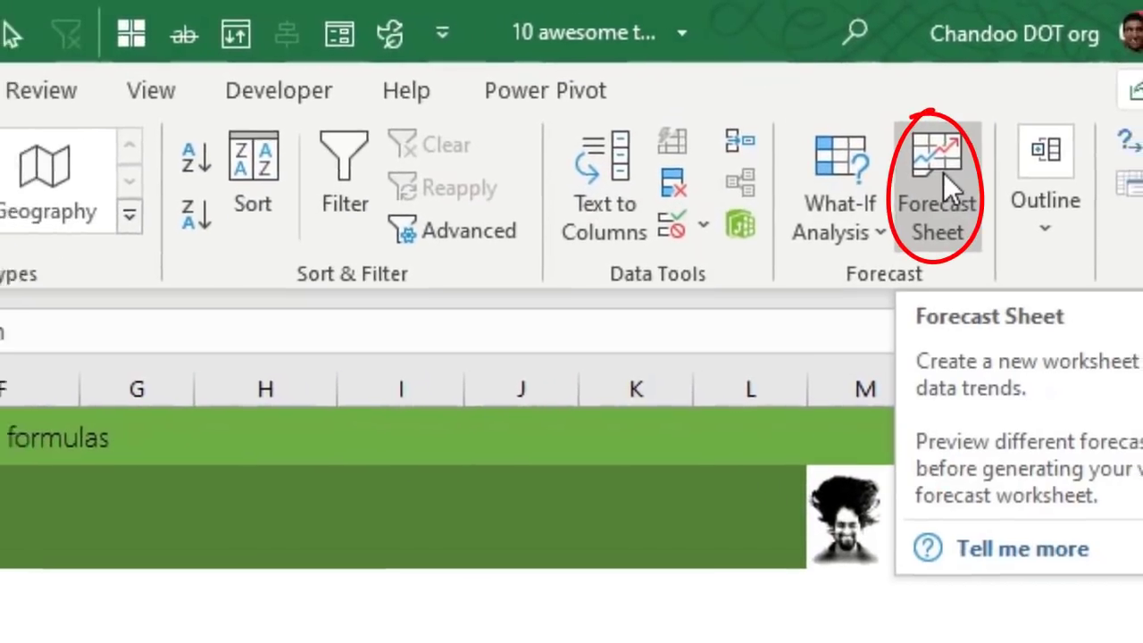
{"action": "left_click", "coordinate": [951, 180]}
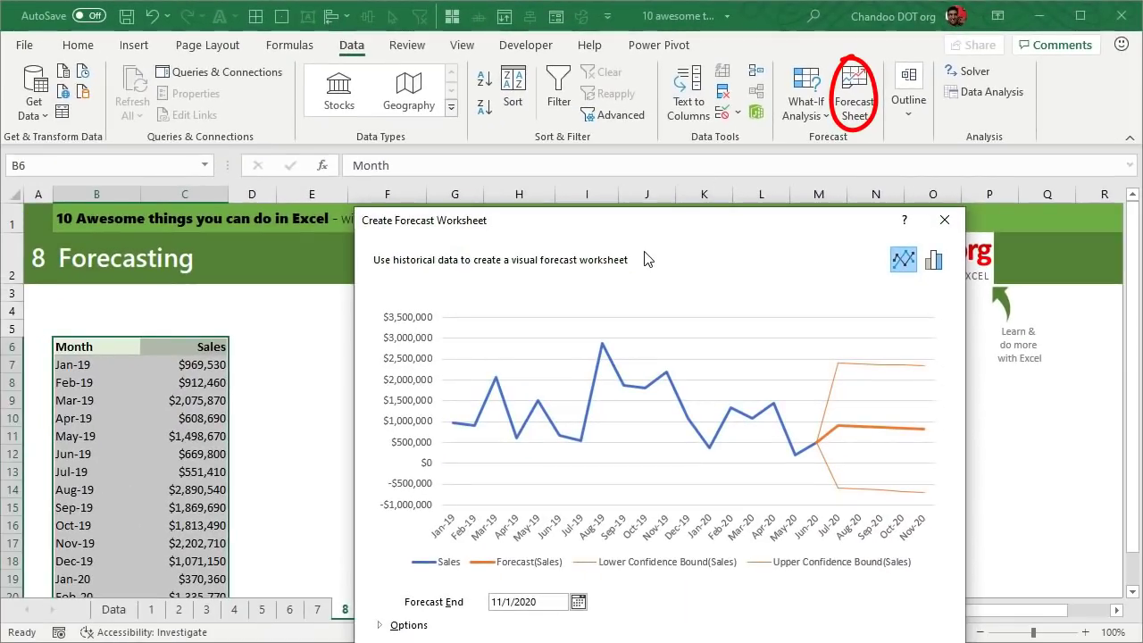
{"action": "left_click_drag", "start_coordinate": [661, 231], "coordinate": [603, 91]}
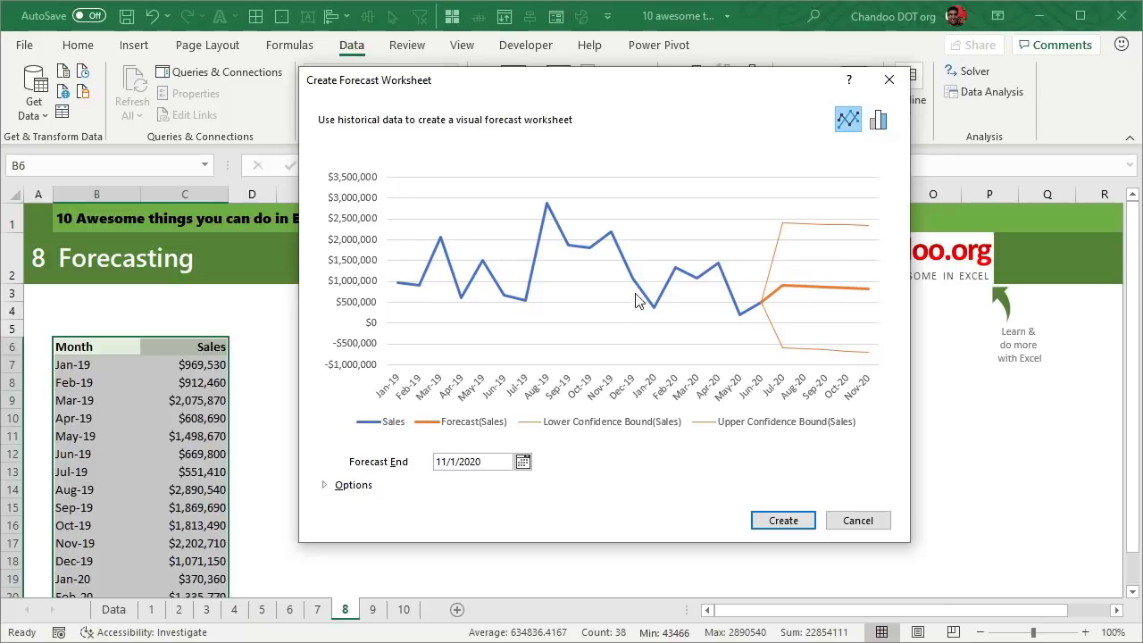
{"action": "left_click", "coordinate": [325, 487]}
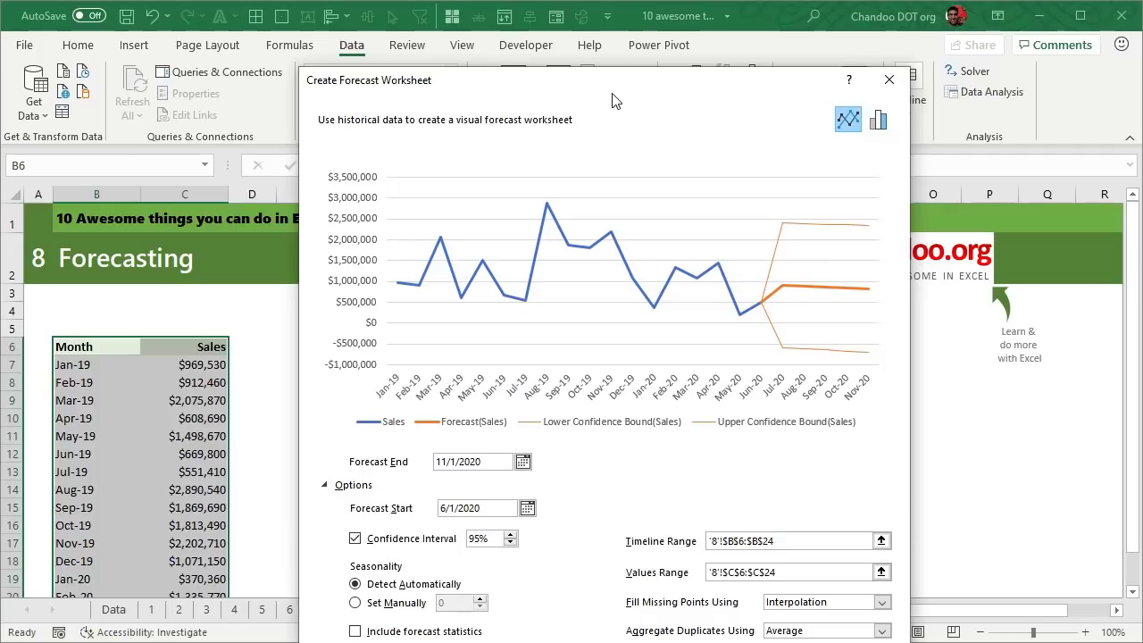
{"action": "left_click_drag", "start_coordinate": [620, 92], "coordinate": [629, 29]}
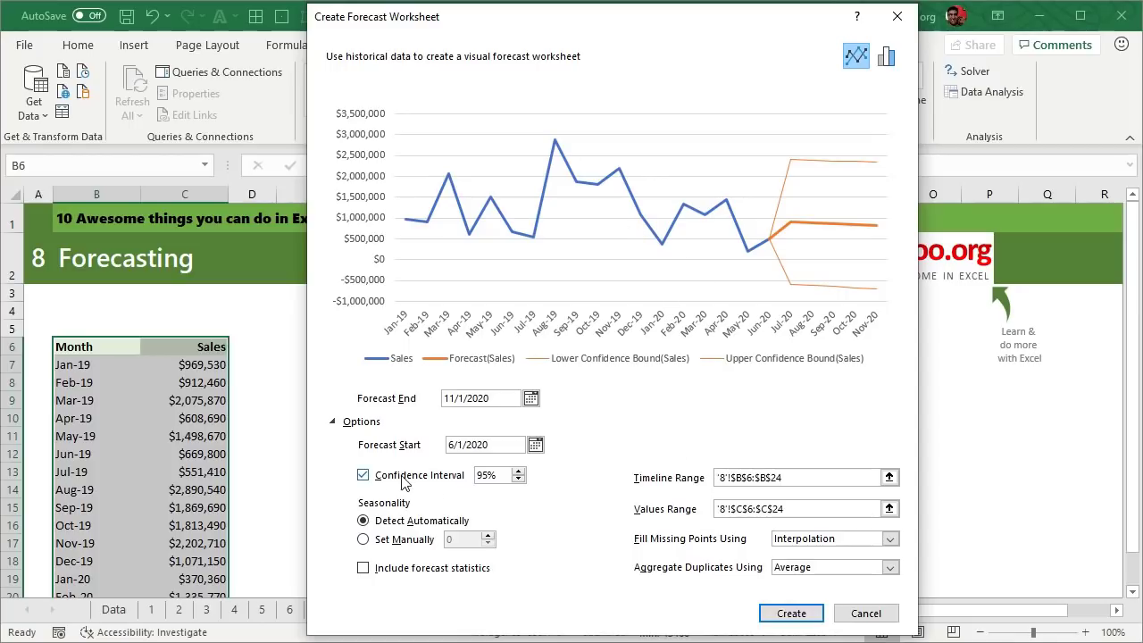
Try a 99% confidence interval for the forecast and settle on 80%
{"action": "left_click_drag", "start_coordinate": [507, 480], "coordinate": [414, 480]}
{"action": "type", "text": "99"}
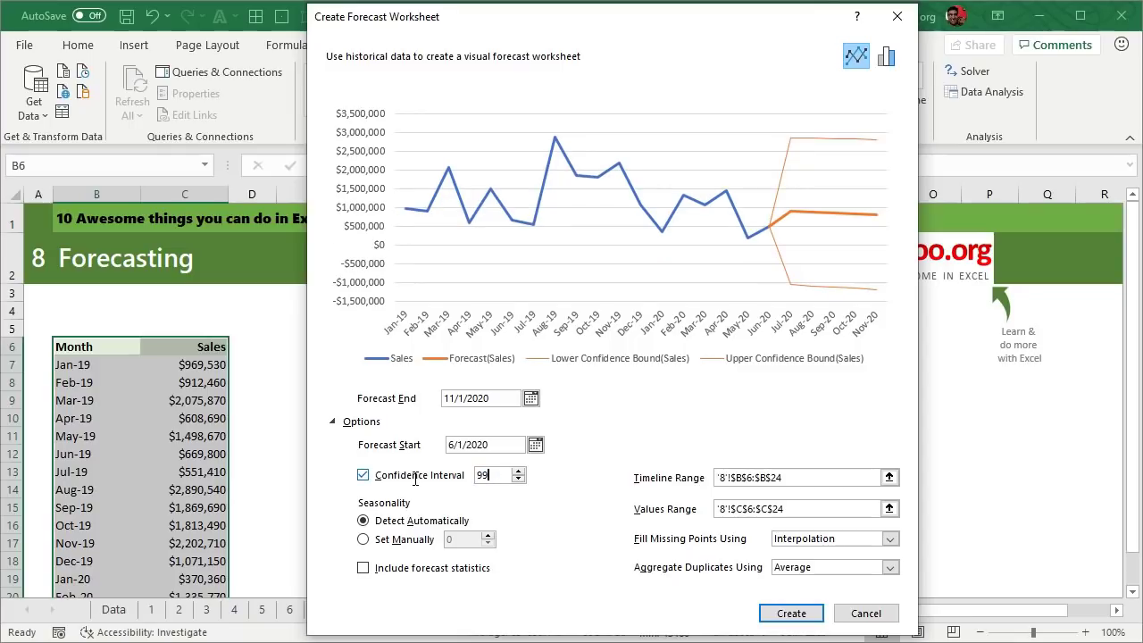
{"action": "key", "text": "BackSpace"}
{"action": "type", "text": "80"}
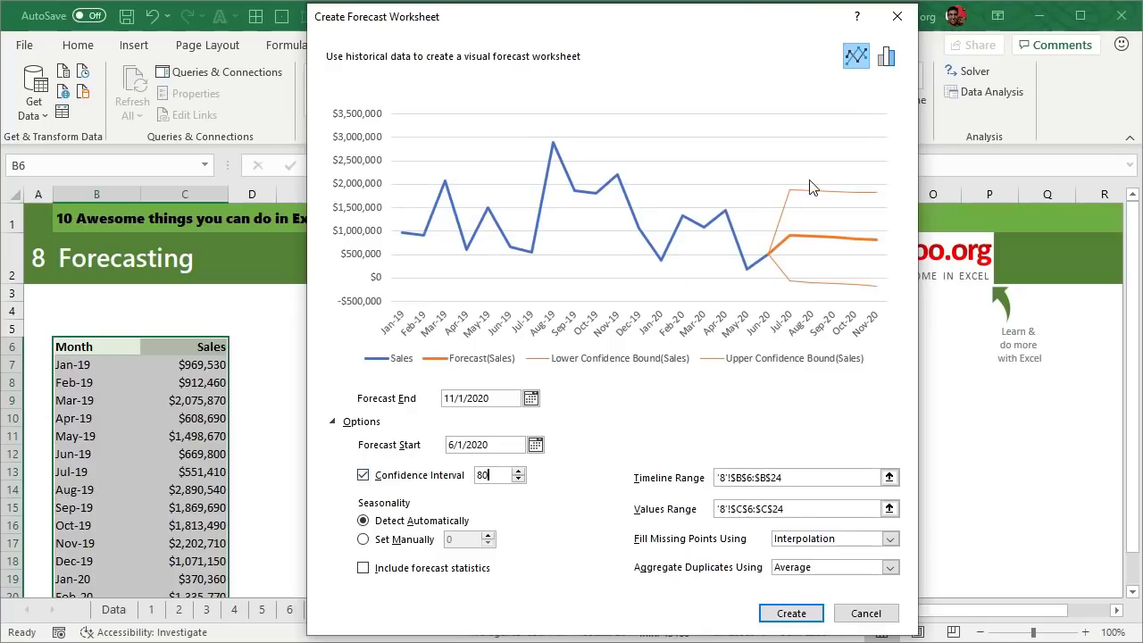
Set the forecast's seasonality manually to 3 and create the forecast worksheet
{"action": "left_click", "coordinate": [390, 541]}
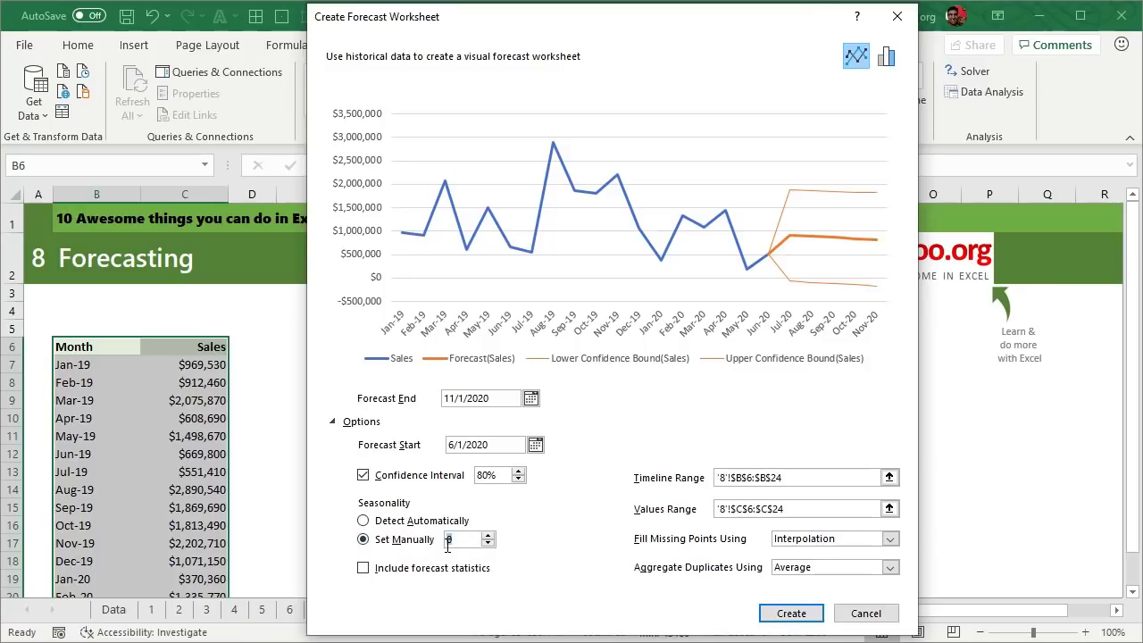
{"action": "type", "text": "3"}
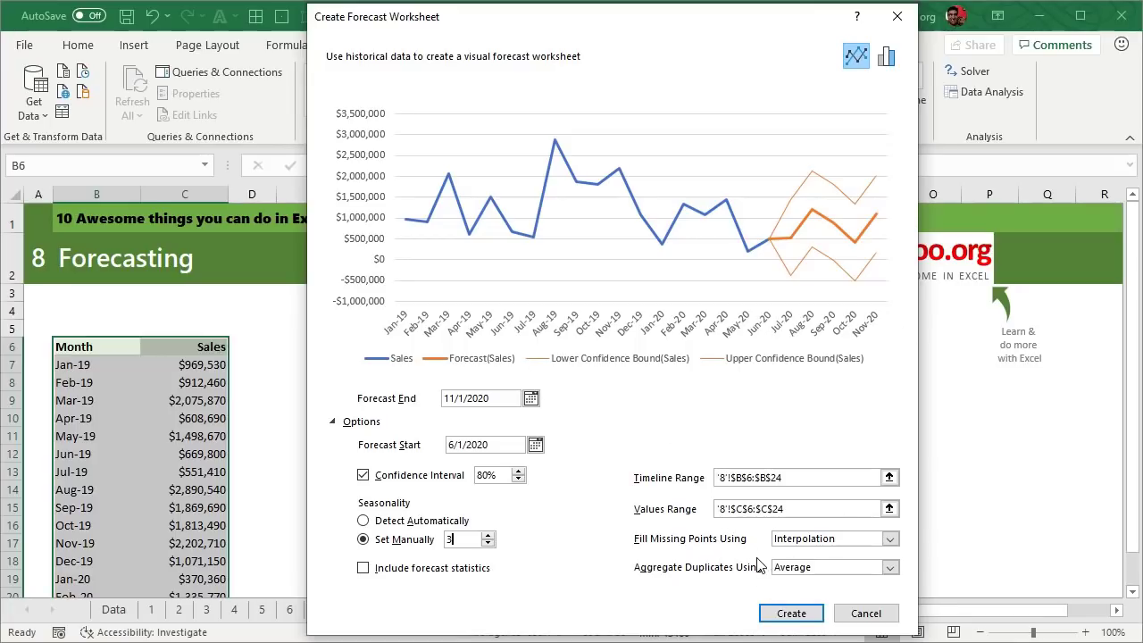
{"action": "left_click", "coordinate": [790, 613]}
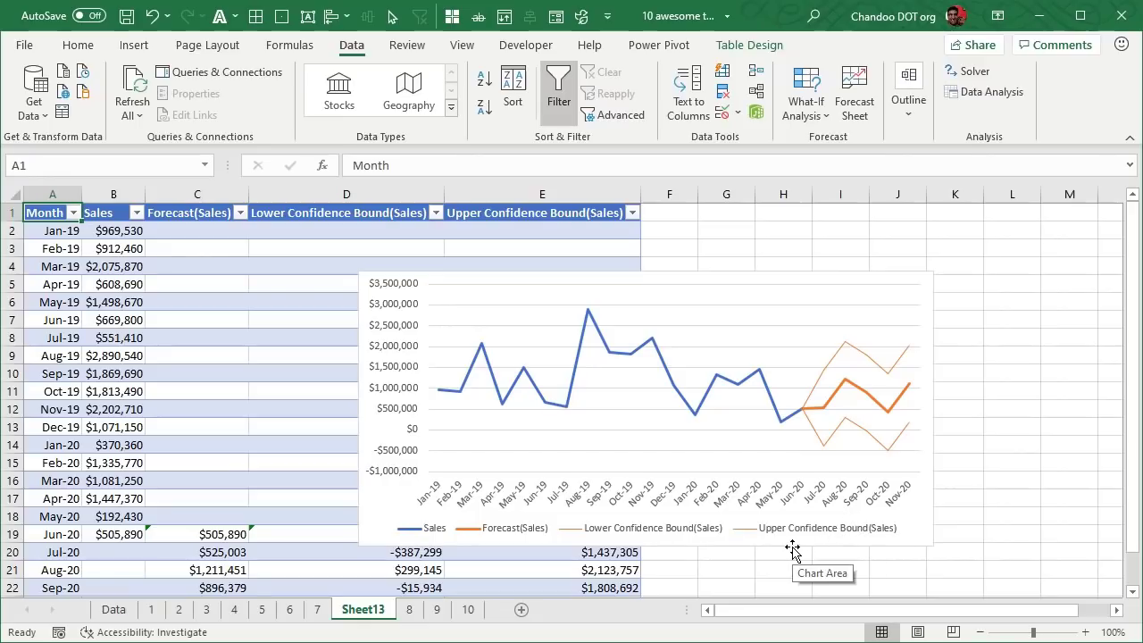
Revisit the source data on sheet 8 and inspect the forecast formula in C20 of the forecast sheet
{"action": "left_click", "coordinate": [411, 611]}
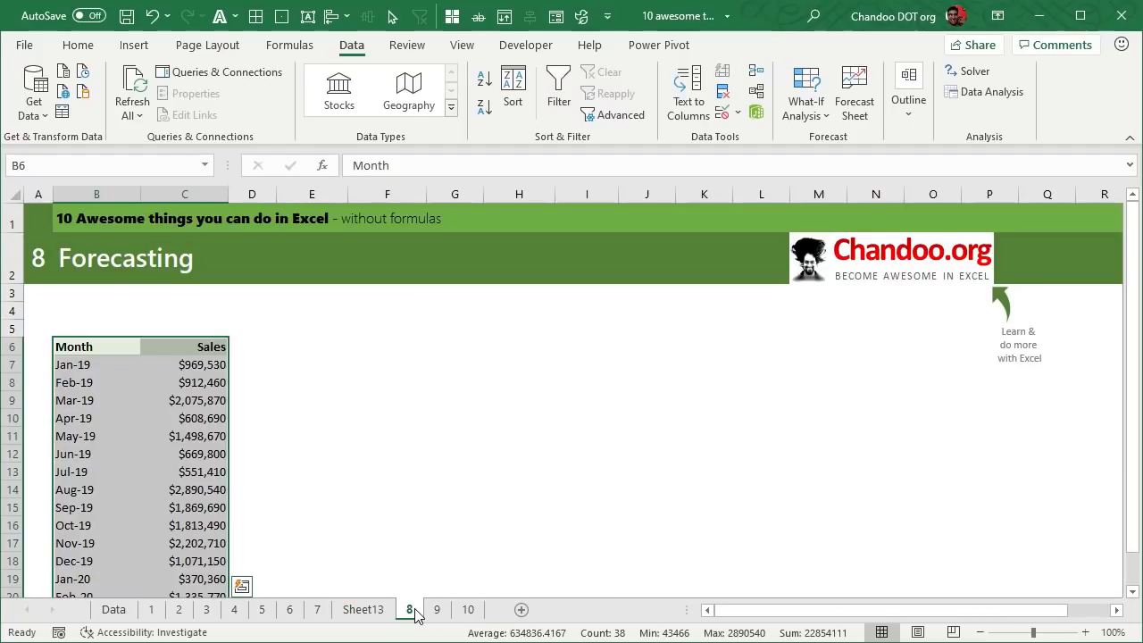
{"action": "left_click", "coordinate": [359, 612]}
{"action": "left_click", "coordinate": [207, 548]}
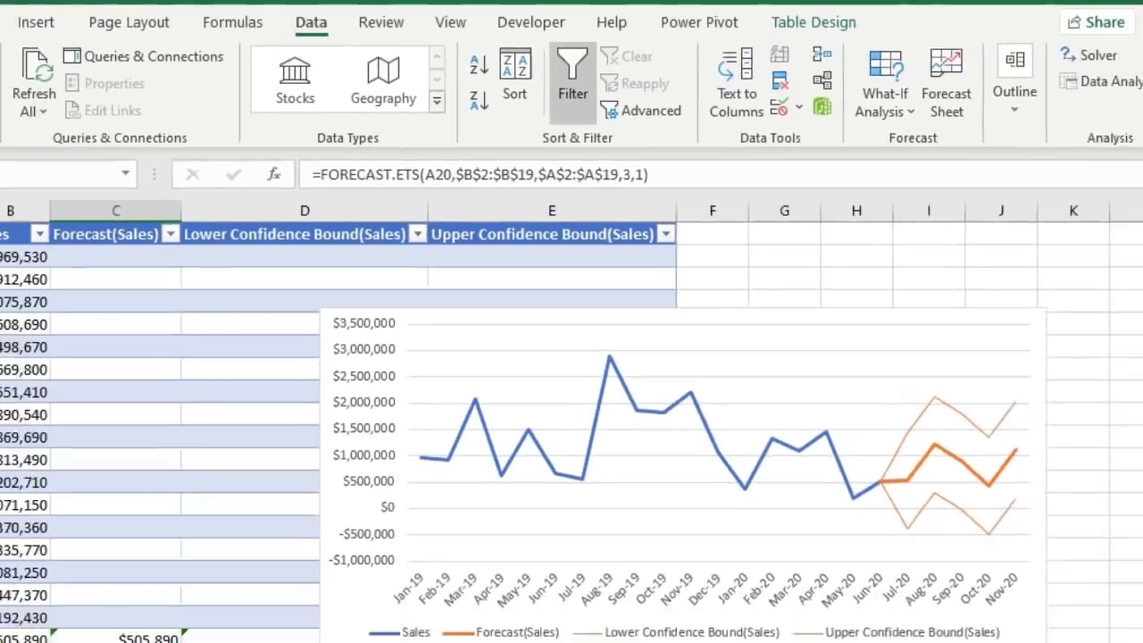
On sheet 9, Interactive charts with slicers, convert the data B6:F106 into a table with headers
{"action": "left_click", "coordinate": [410, 611]}
{"action": "left_click", "coordinate": [436, 610]}
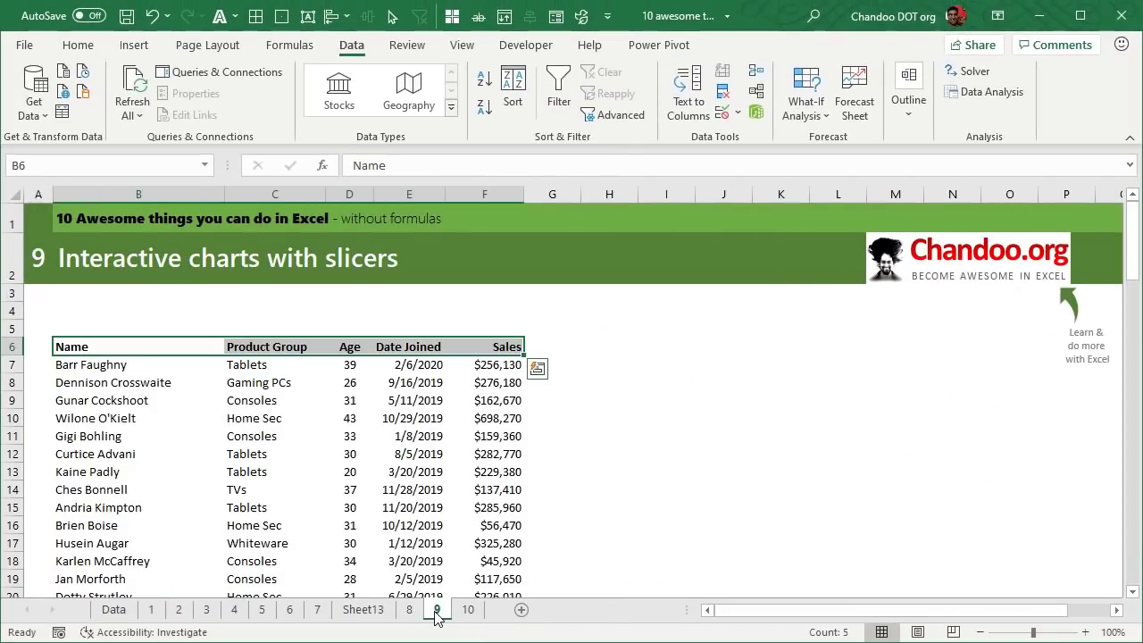
{"action": "left_click", "coordinate": [713, 448]}
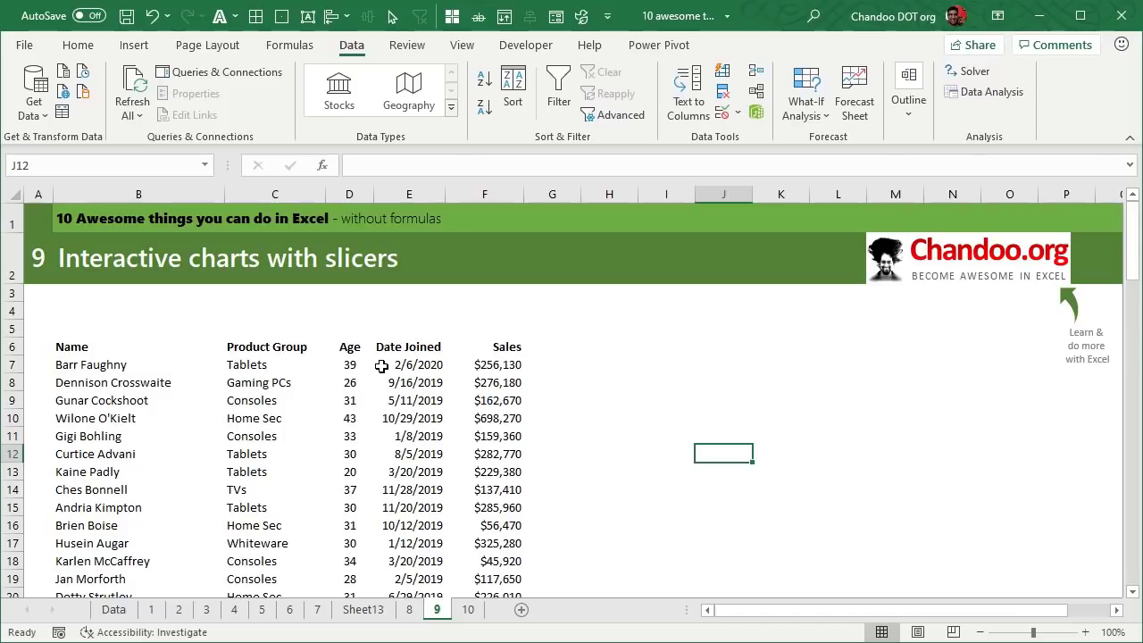
{"action": "left_click", "coordinate": [94, 350]}
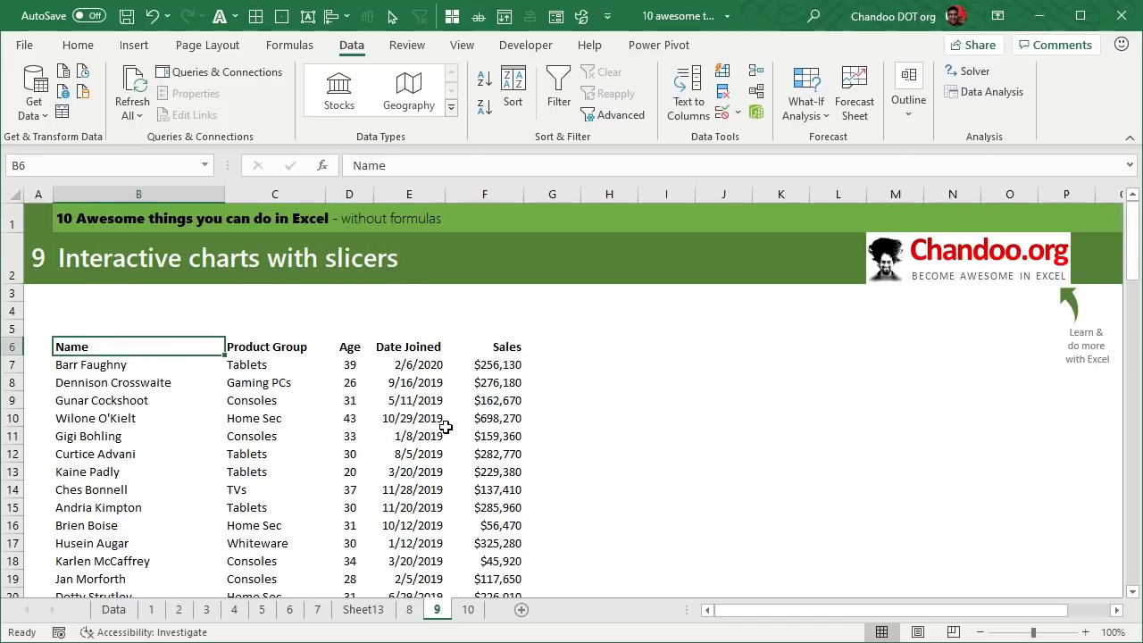
{"action": "key", "text": "ctrl+t"}
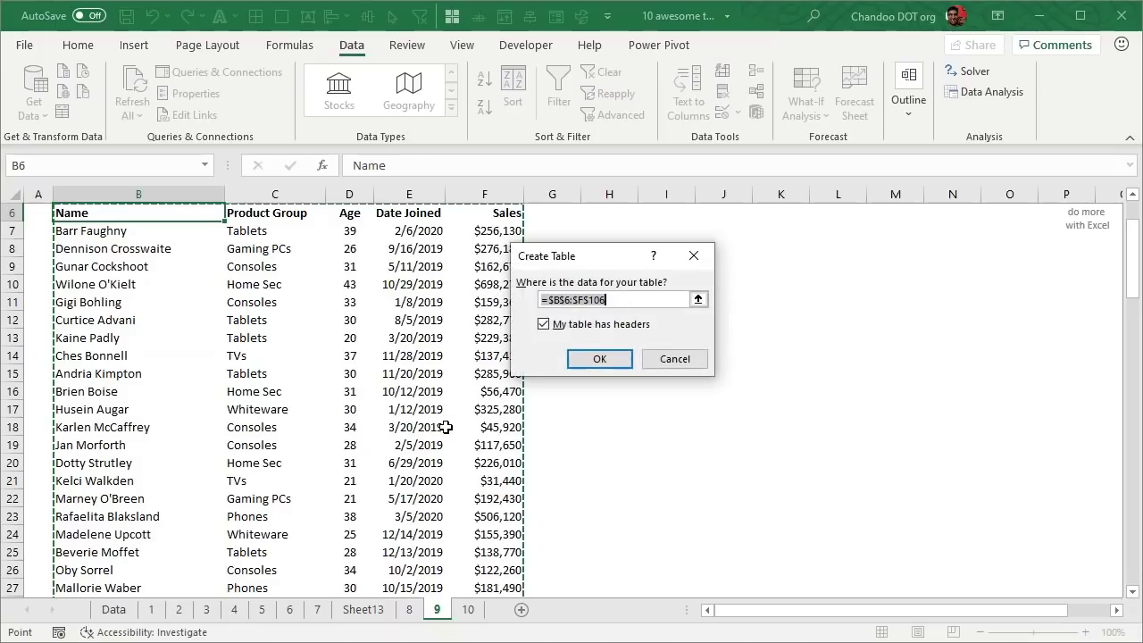
{"action": "left_click", "coordinate": [598, 359]}
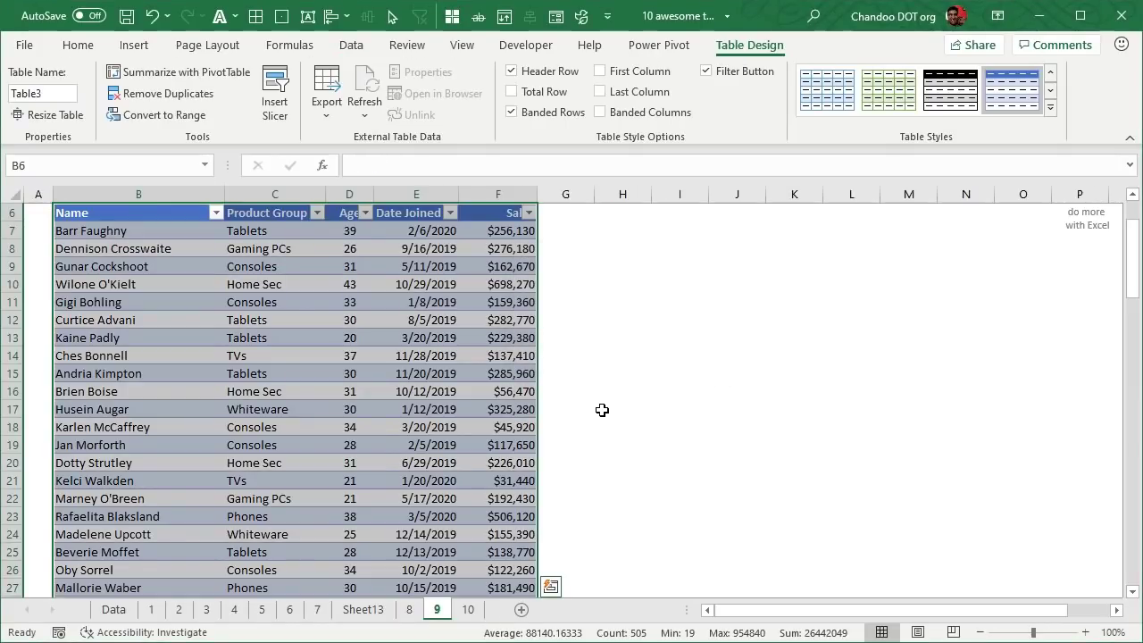
Insert a Product Group slicer for the table and place it beside the data, across columns H to K
{"action": "scroll", "coordinate": [580, 402], "scroll_direction": "up", "scroll_amount": 2}
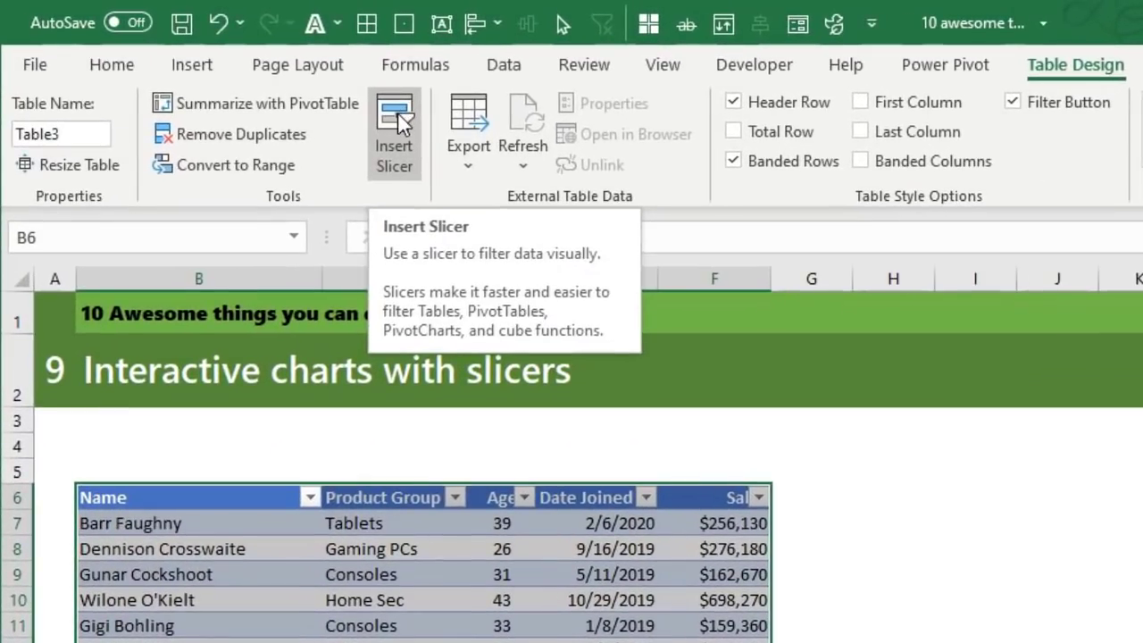
{"action": "left_click", "coordinate": [282, 85]}
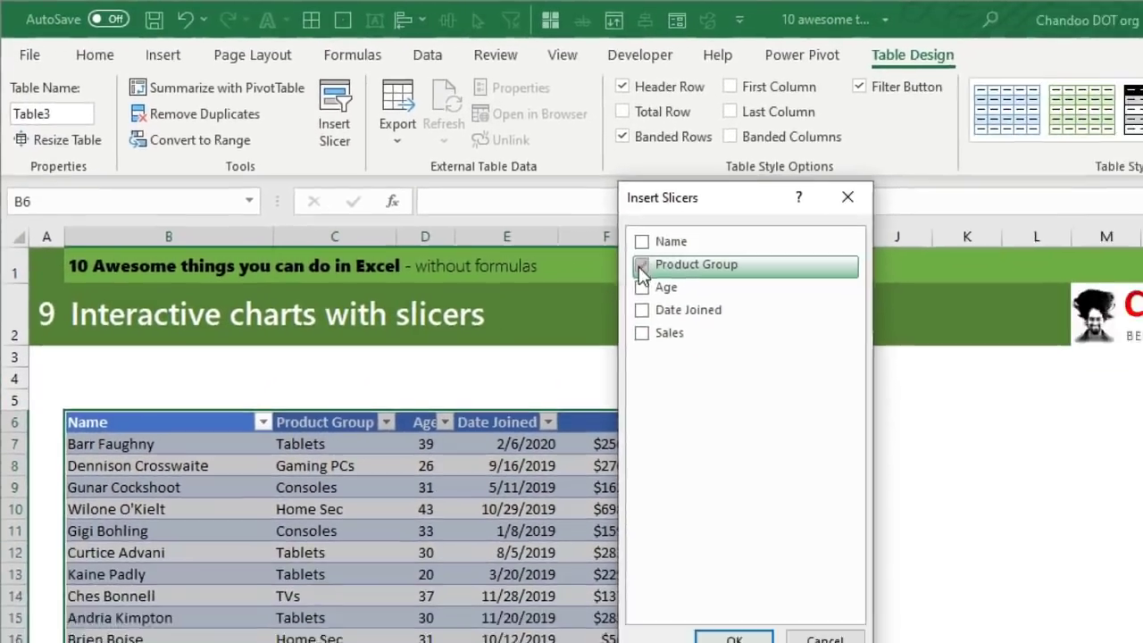
{"action": "left_click", "coordinate": [641, 266]}
{"action": "left_click", "coordinate": [734, 638]}
{"action": "left_click_drag", "start_coordinate": [622, 389], "coordinate": [791, 411]}
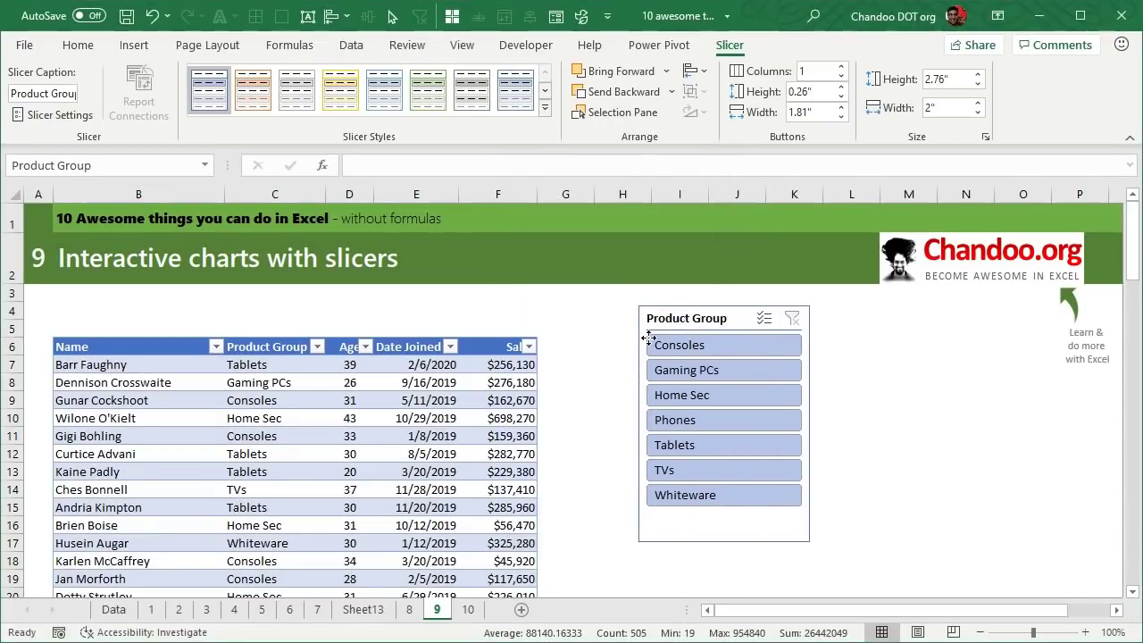
Move the Product Group slicer next to the table across columns G to J, and insert a clustered column chart of Sales, F6:F106
{"action": "left_click_drag", "start_coordinate": [648, 337], "coordinate": [572, 370]}
{"action": "left_click", "coordinate": [507, 351]}
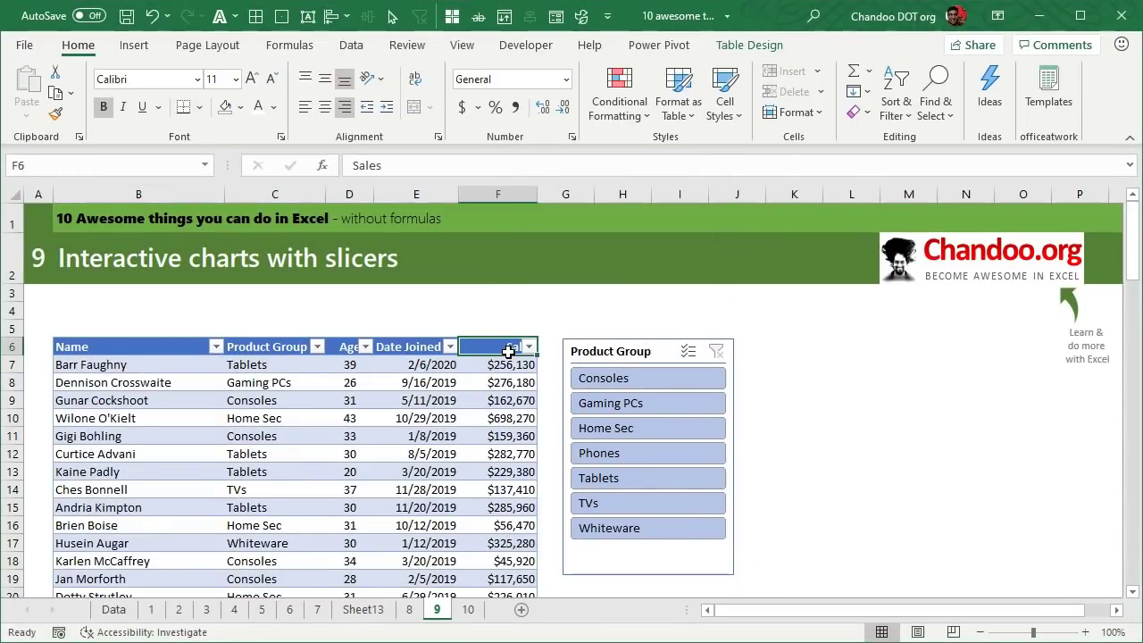
{"action": "key", "text": "ctrl+shift+Down"}
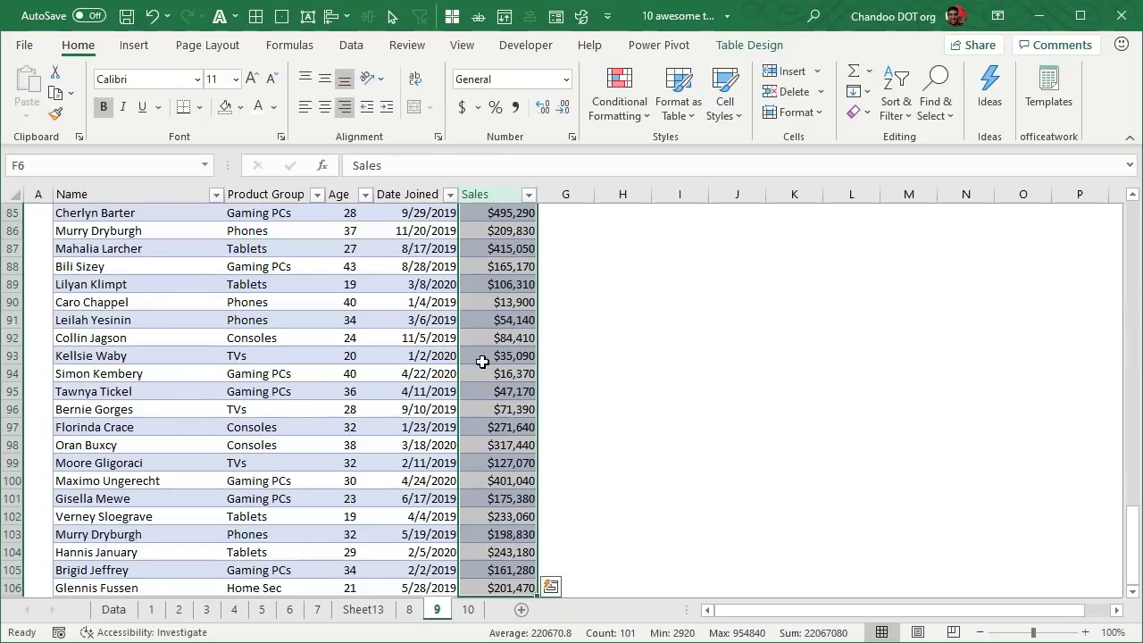
{"action": "left_click", "coordinate": [134, 46]}
{"action": "left_click", "coordinate": [480, 71]}
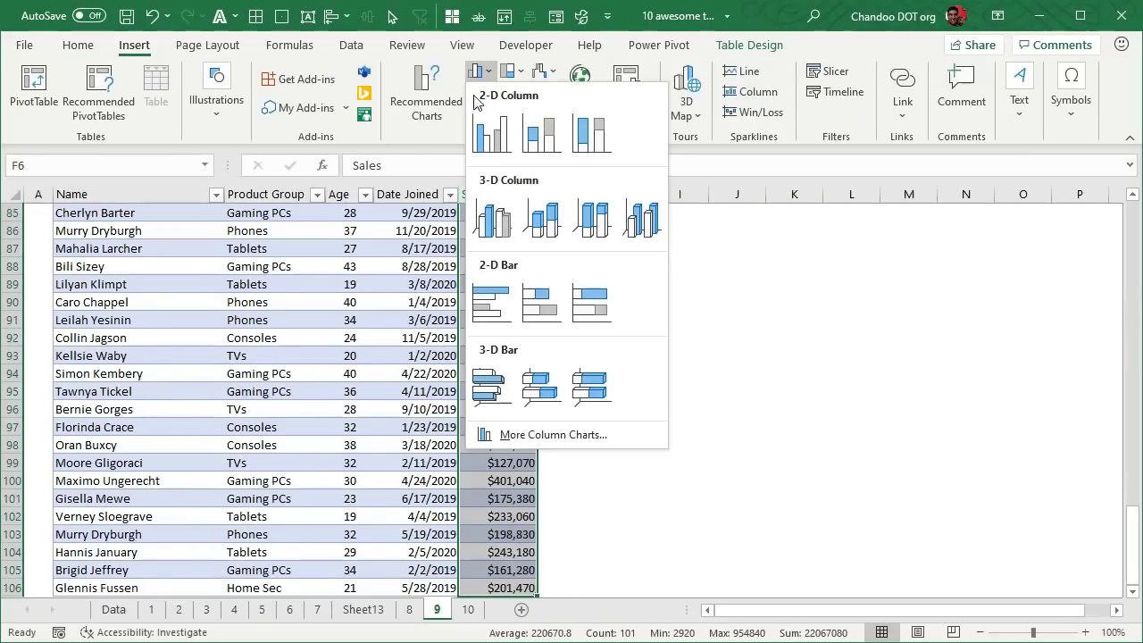
{"action": "left_click", "coordinate": [506, 134]}
{"action": "left_click_drag", "start_coordinate": [609, 331], "coordinate": [847, 275]}
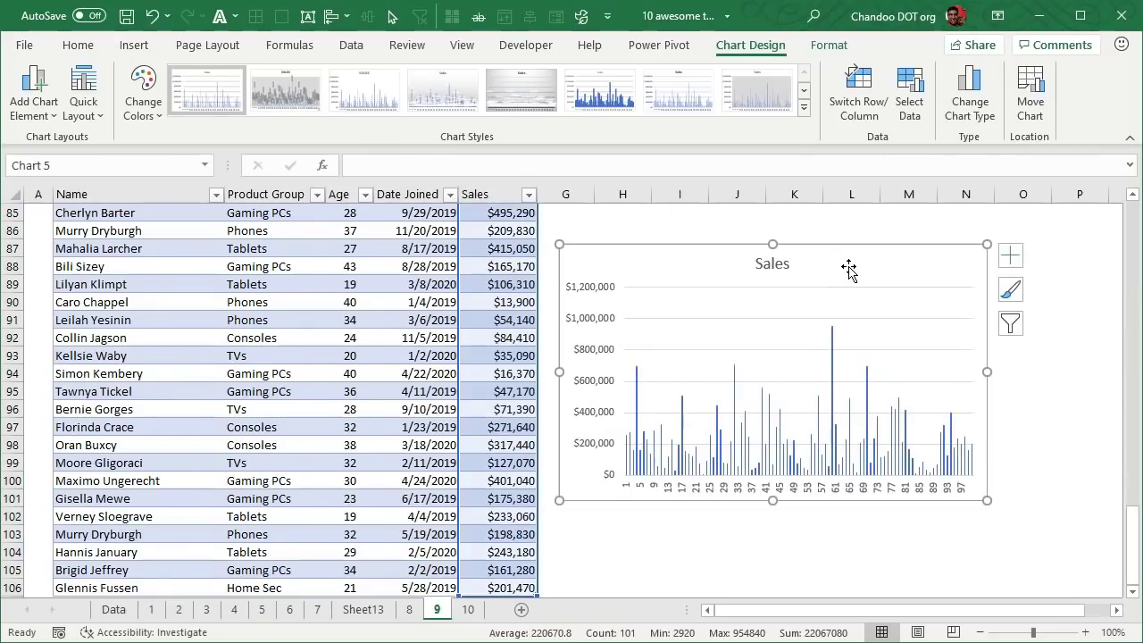
Relocate the Sales chart beside the slicer from cell K6 and shrink it to span about columns K to Q, rows 6 to 19
{"action": "key", "text": "Delete"}
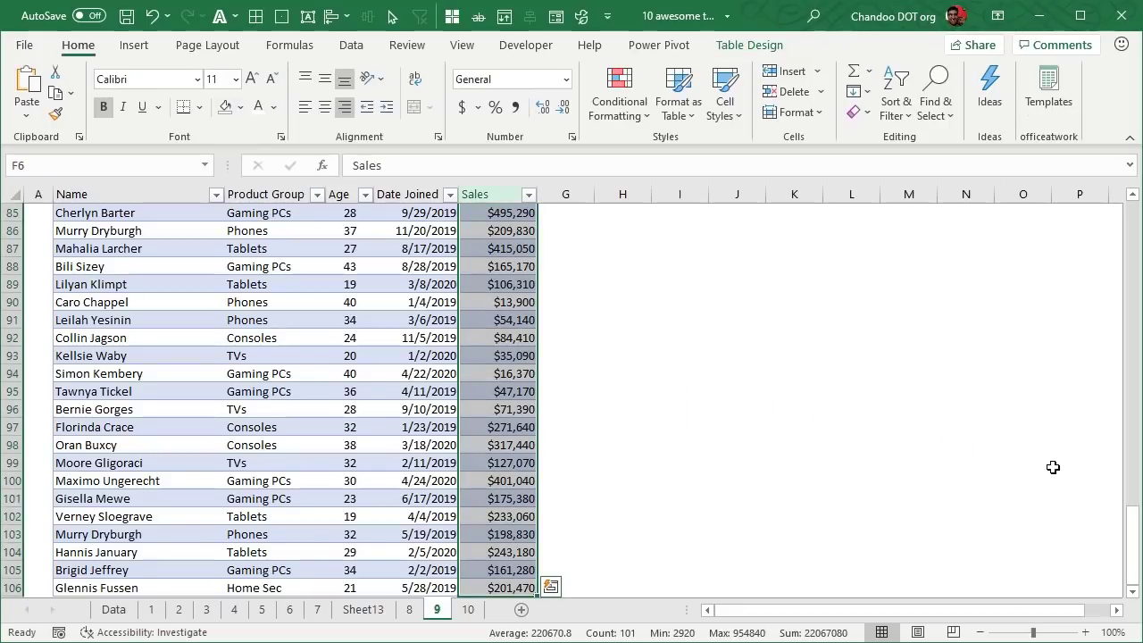
{"action": "left_click_drag", "start_coordinate": [1126, 558], "coordinate": [1130, 240]}
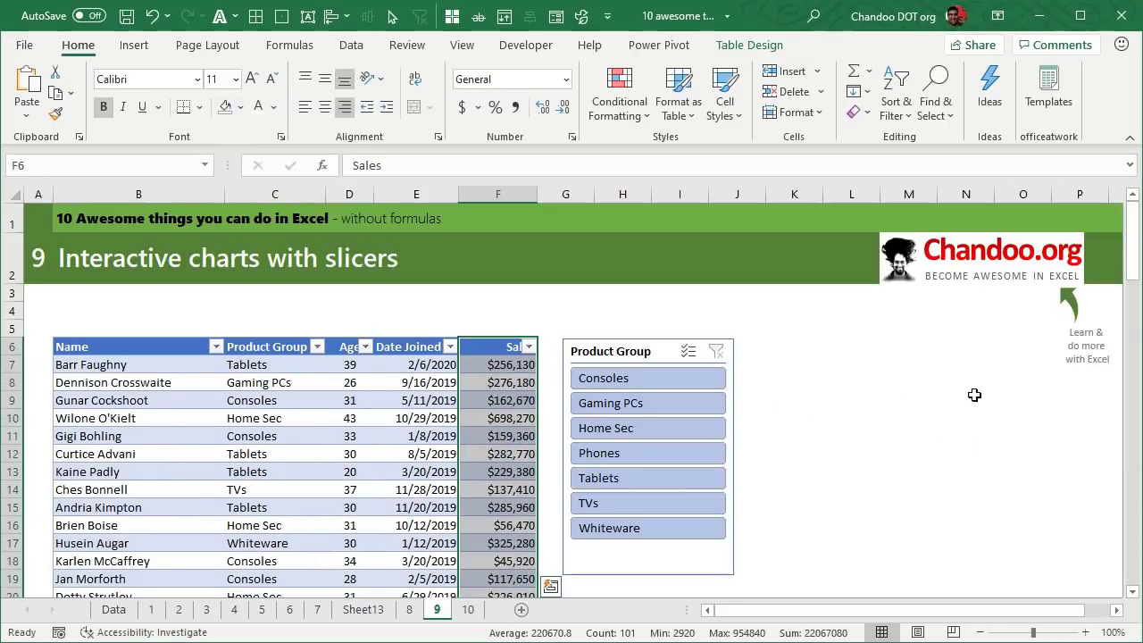
{"action": "left_click", "coordinate": [798, 346]}
{"action": "key", "text": "ctrl+v"}
{"action": "left_click_drag", "start_coordinate": [1053, 612], "coordinate": [1096, 598]}
{"action": "left_click", "coordinate": [1118, 610]}
{"action": "left_click", "coordinate": [1118, 610]}
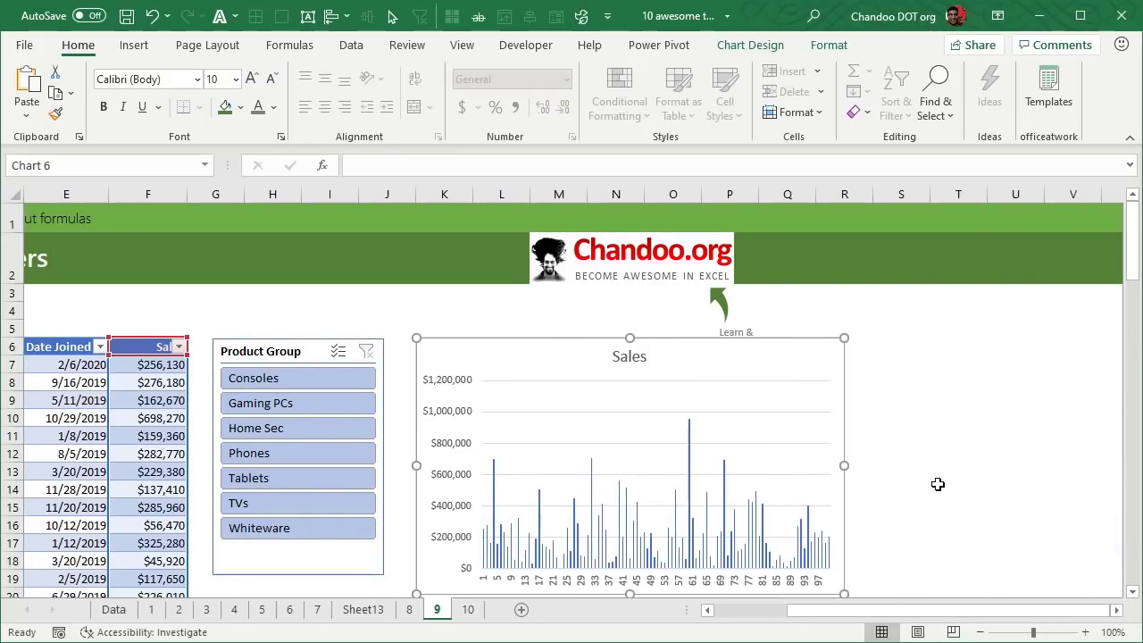
{"action": "scroll", "coordinate": [952, 499], "scroll_direction": "down", "scroll_amount": 1}
{"action": "left_click_drag", "start_coordinate": [841, 498], "coordinate": [815, 475]}
{"action": "left_click", "coordinate": [906, 462]}
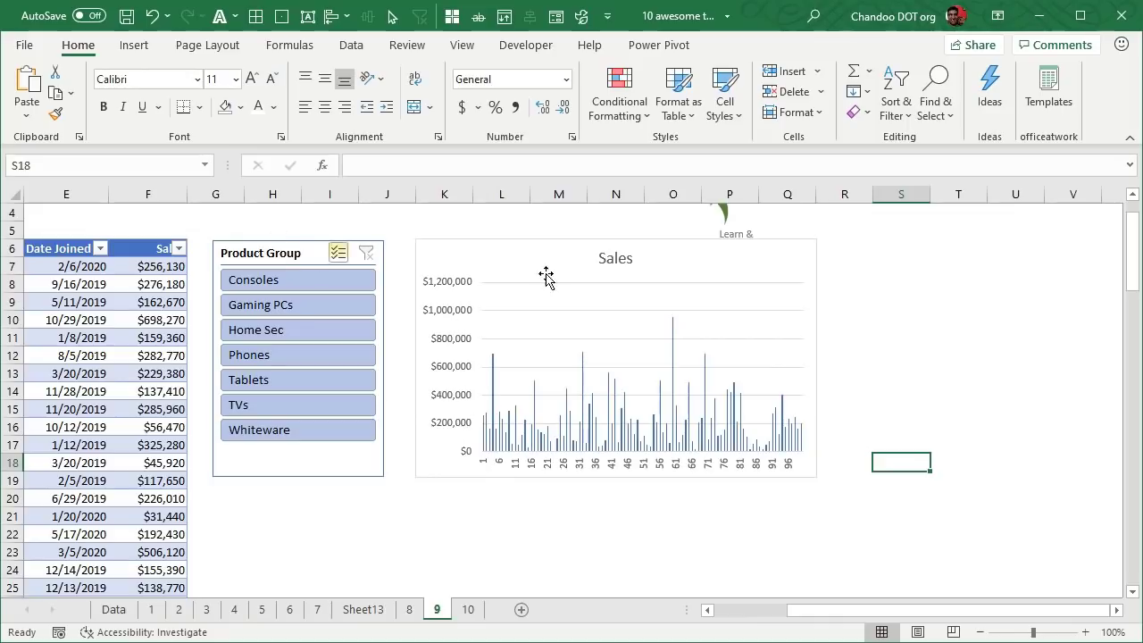
Try filtering the slicer by Consoles and Gaming PCs, and clear the filter
{"action": "left_click", "coordinate": [304, 284]}
{"action": "left_click", "coordinate": [304, 308], "text": "ctrl"}
{"action": "left_click", "coordinate": [305, 279]}
{"action": "left_click", "coordinate": [365, 253]}
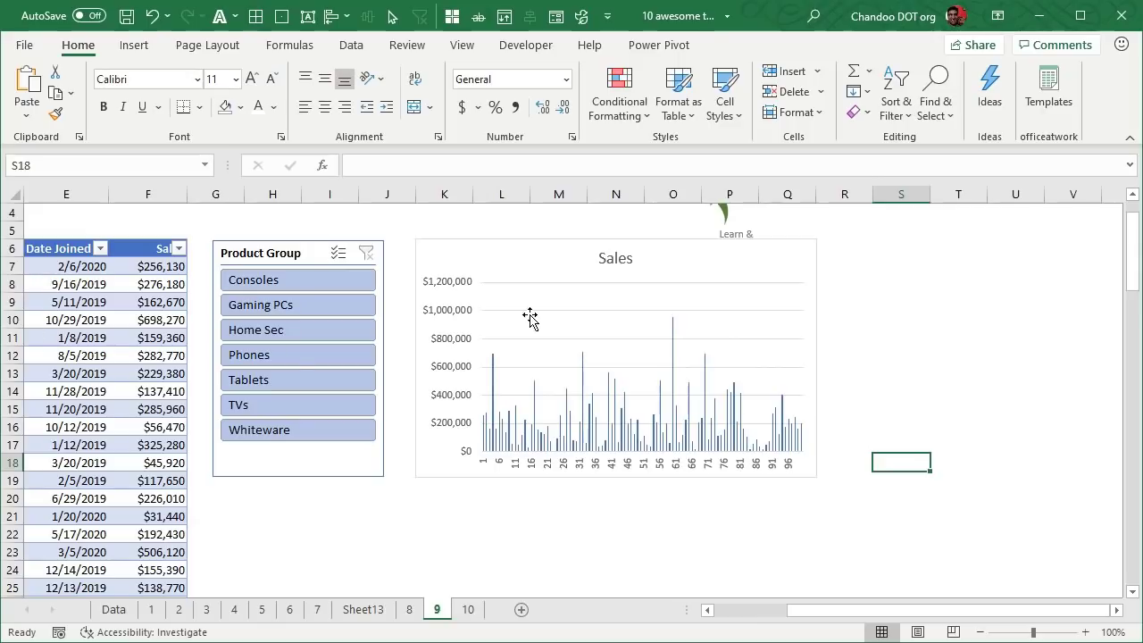
Set the Sales chart's properties to Don't move or size with cells and close the chart formatting
{"action": "left_click", "coordinate": [476, 259]}
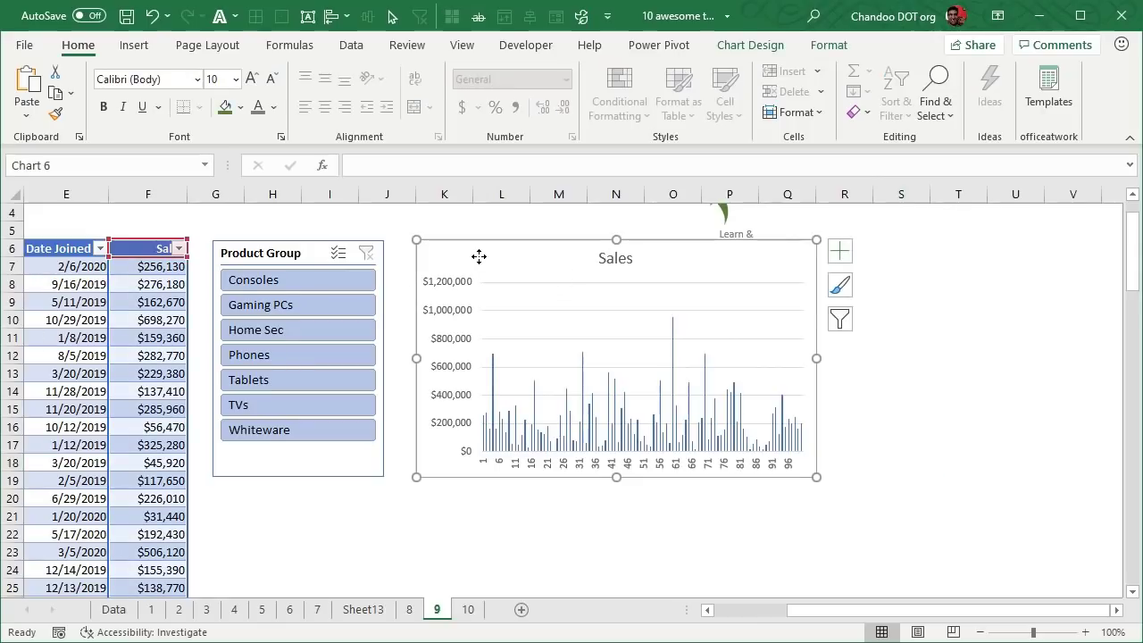
{"action": "right_click", "coordinate": [478, 257]}
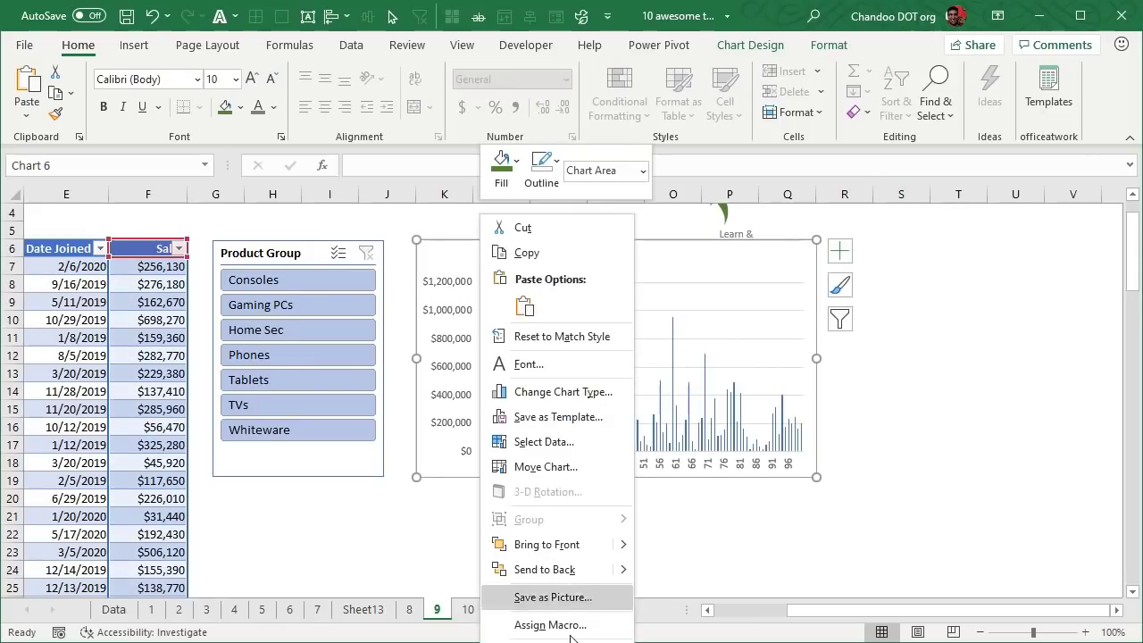
{"action": "left_click", "coordinate": [554, 640]}
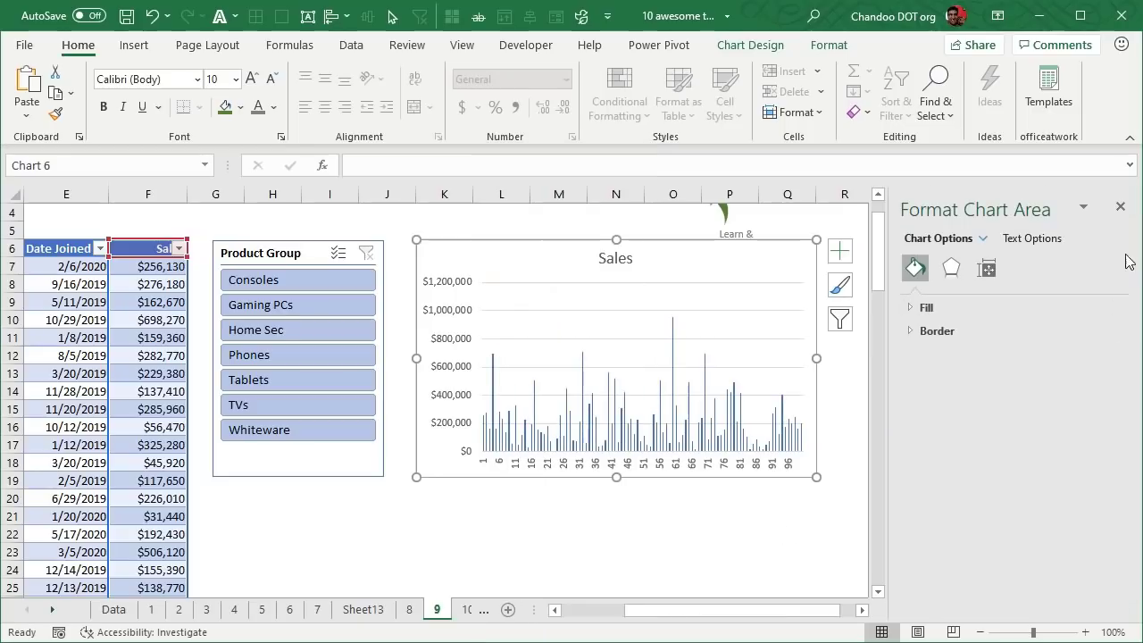
{"action": "left_click", "coordinate": [986, 269]}
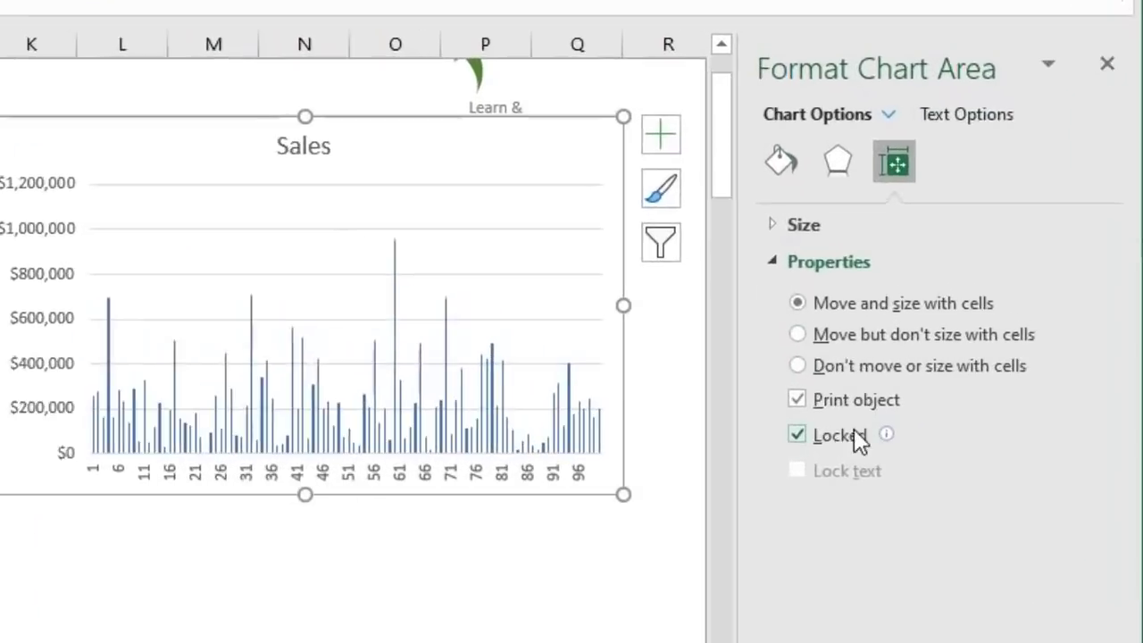
{"action": "left_click", "coordinate": [835, 351]}
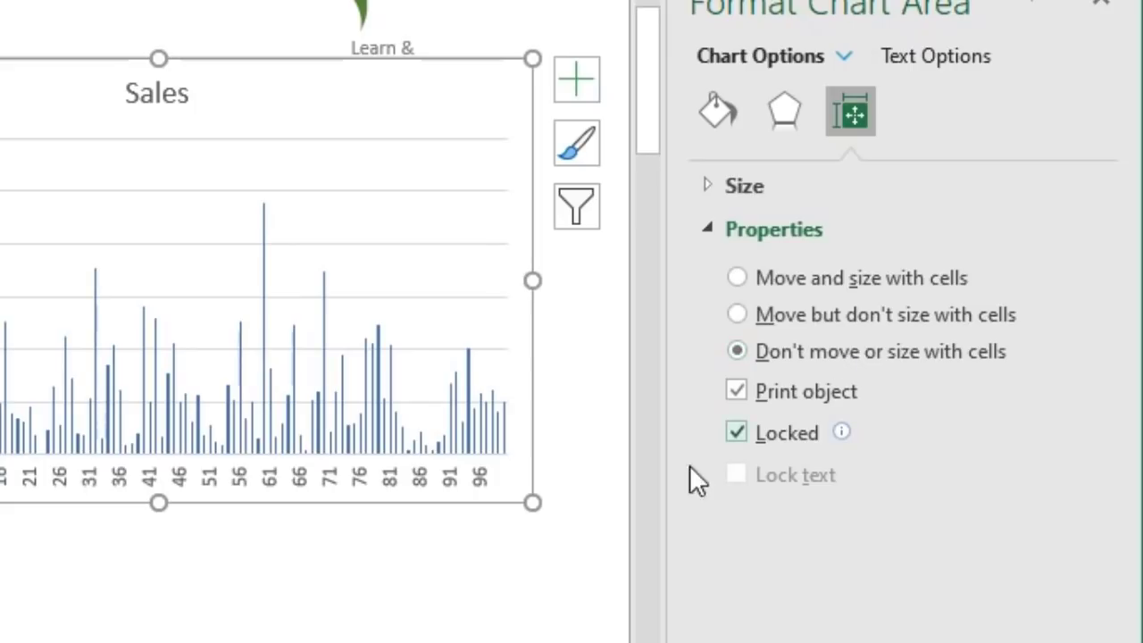
{"action": "left_click", "coordinate": [1100, 1]}
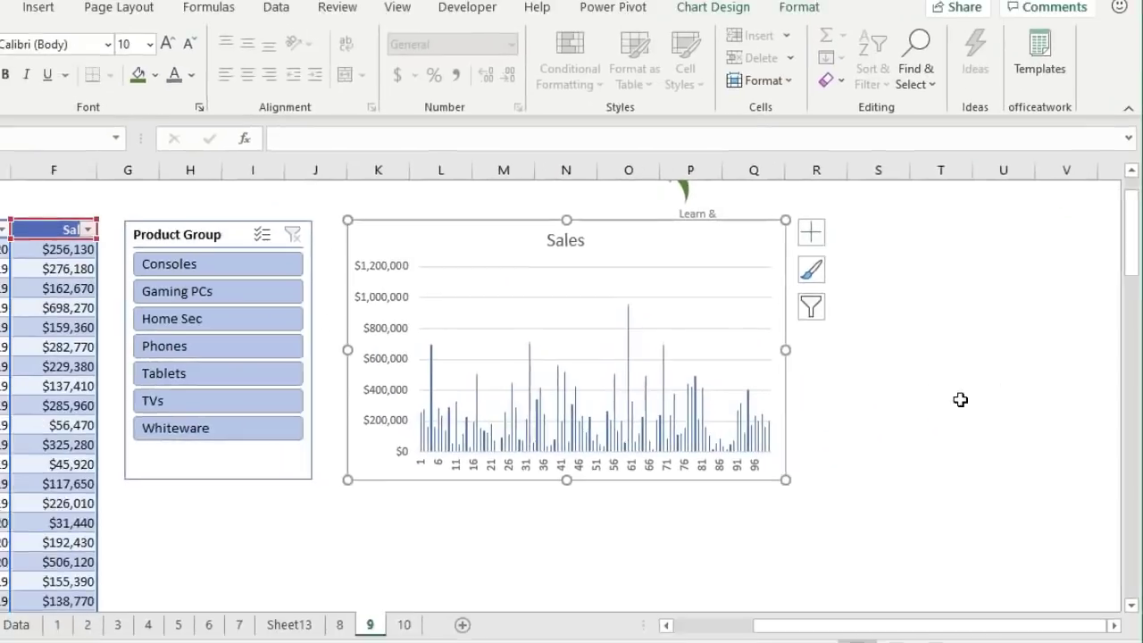
{"action": "left_click", "coordinate": [959, 399]}
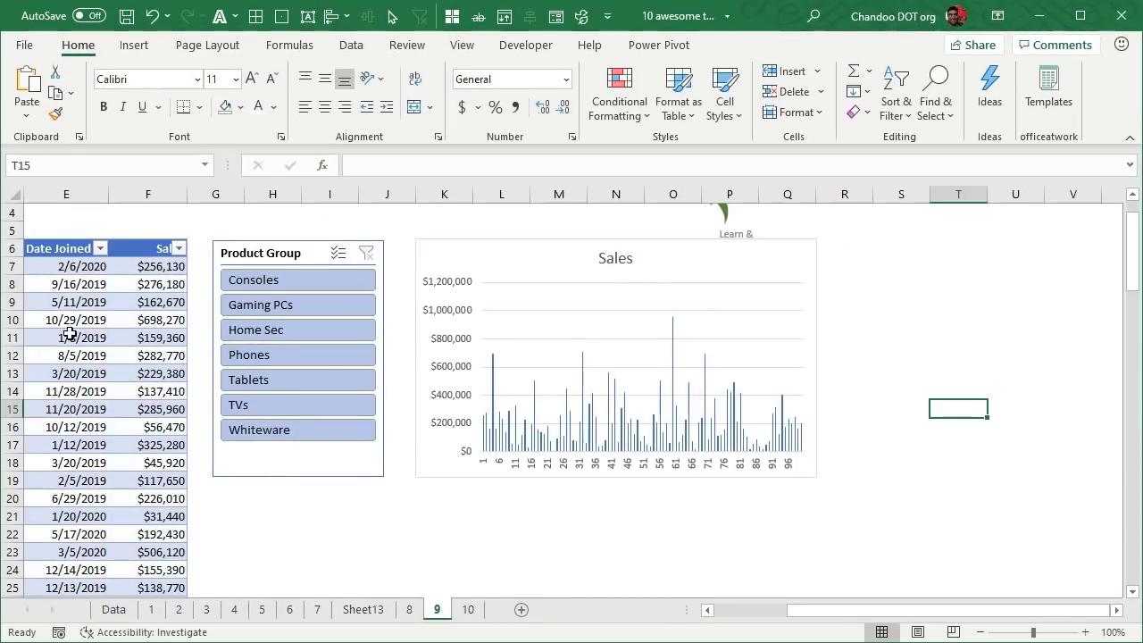
Check the Sales chart with the slicer filtered in turn to Gaming PCs, Home Sec, Phones, Tablets and TVs
{"action": "left_click", "coordinate": [359, 307]}
{"action": "left_click", "coordinate": [353, 334]}
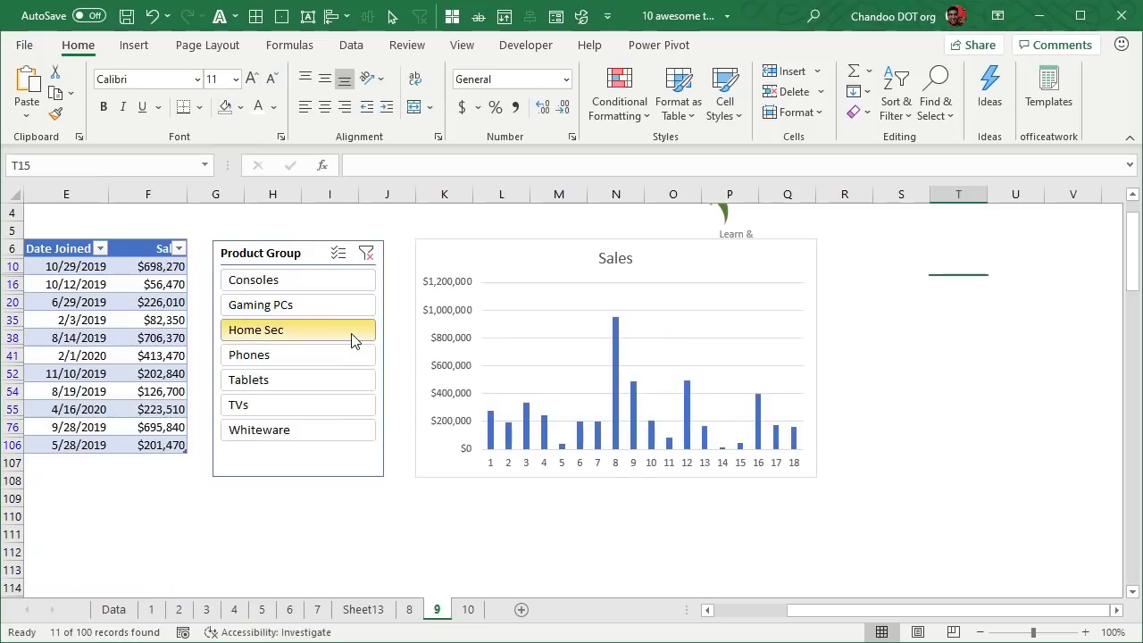
{"action": "left_click", "coordinate": [332, 366]}
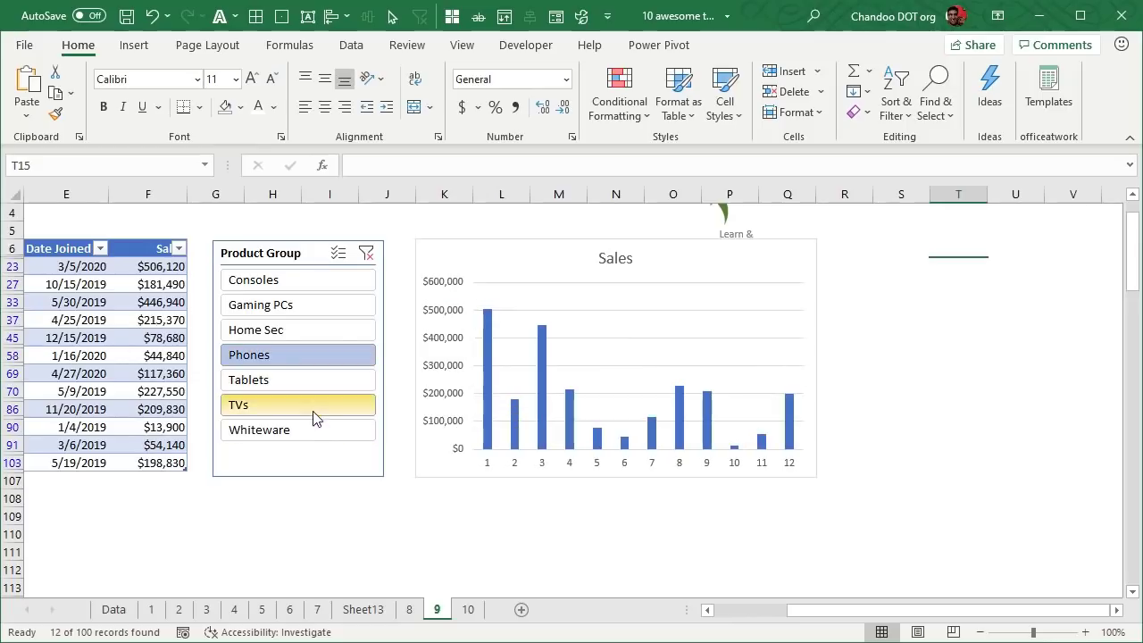
{"action": "left_click", "coordinate": [316, 382]}
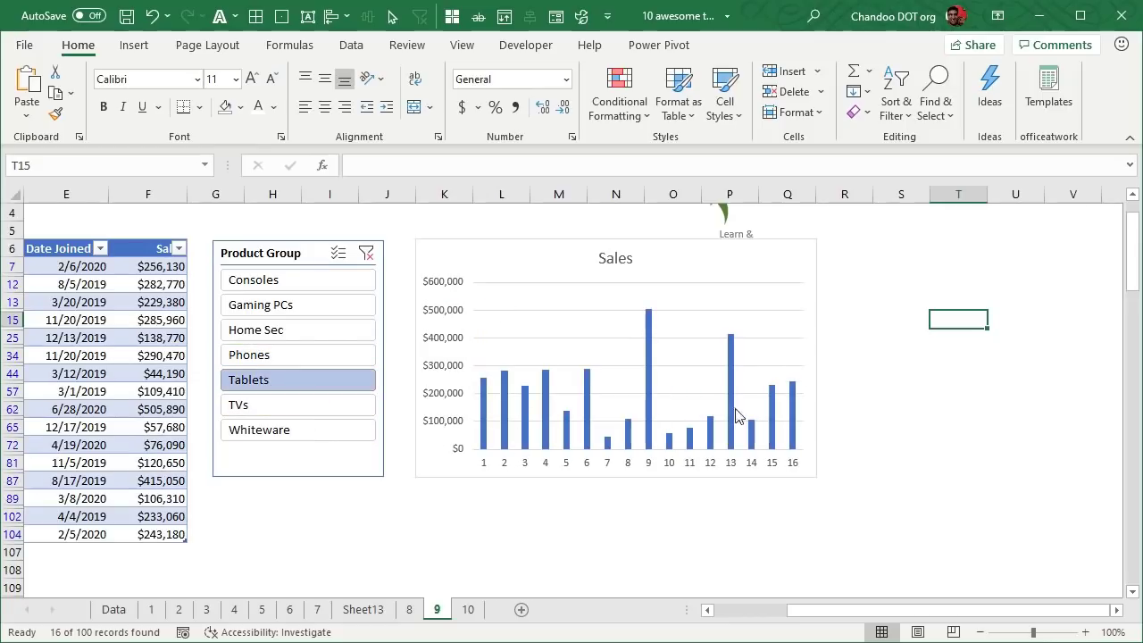
{"action": "left_click", "coordinate": [304, 407]}
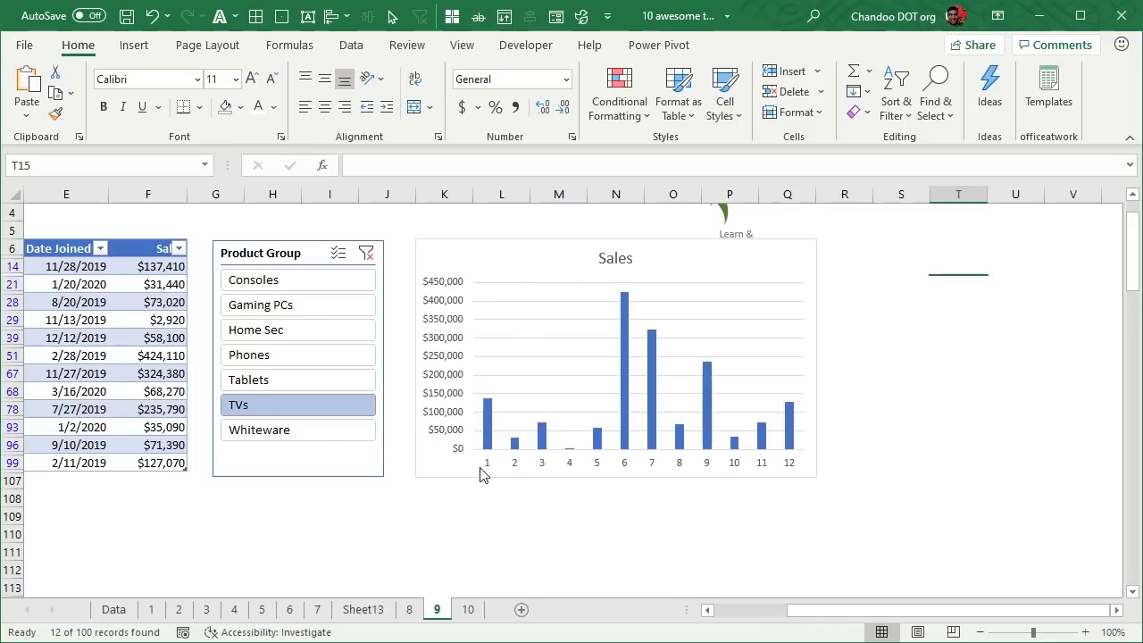
Set the Sales chart's horizontal axis labels to the Name column, B7:B106
{"action": "right_click", "coordinate": [525, 294]}
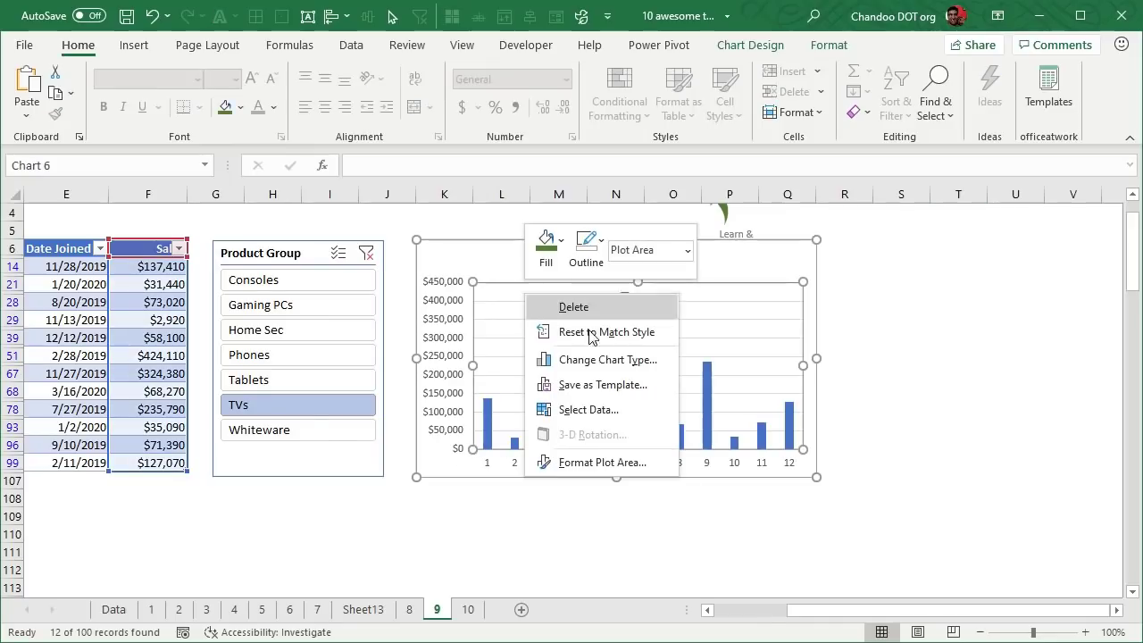
{"action": "left_click", "coordinate": [615, 409]}
{"action": "left_click", "coordinate": [673, 350]}
{"action": "left_click_drag", "start_coordinate": [855, 613], "coordinate": [643, 607]}
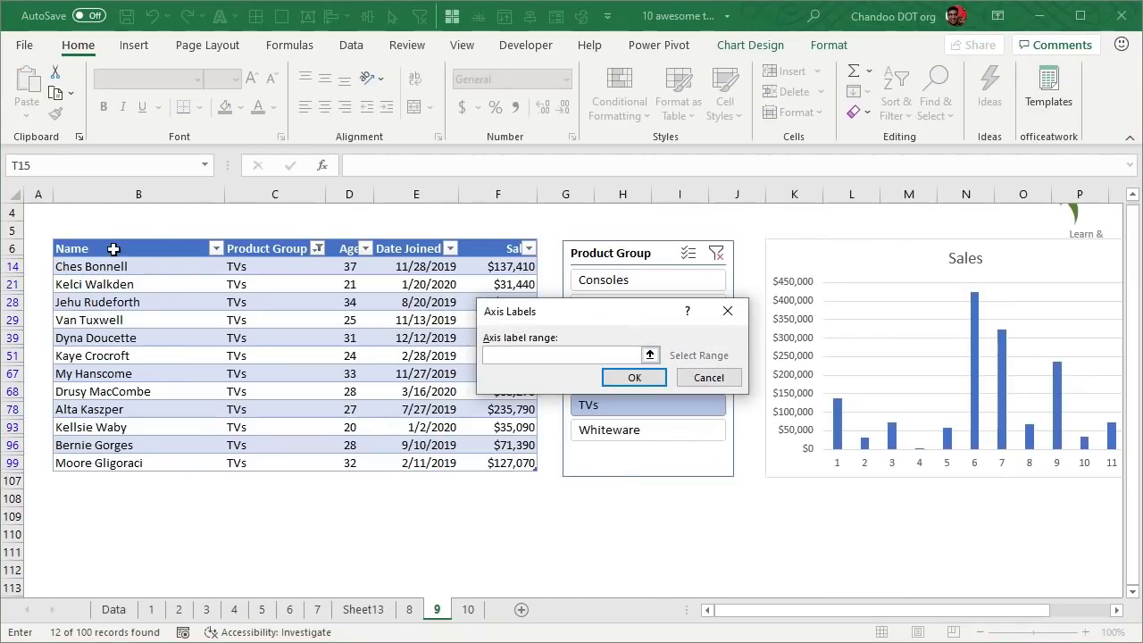
{"action": "left_click", "coordinate": [120, 239]}
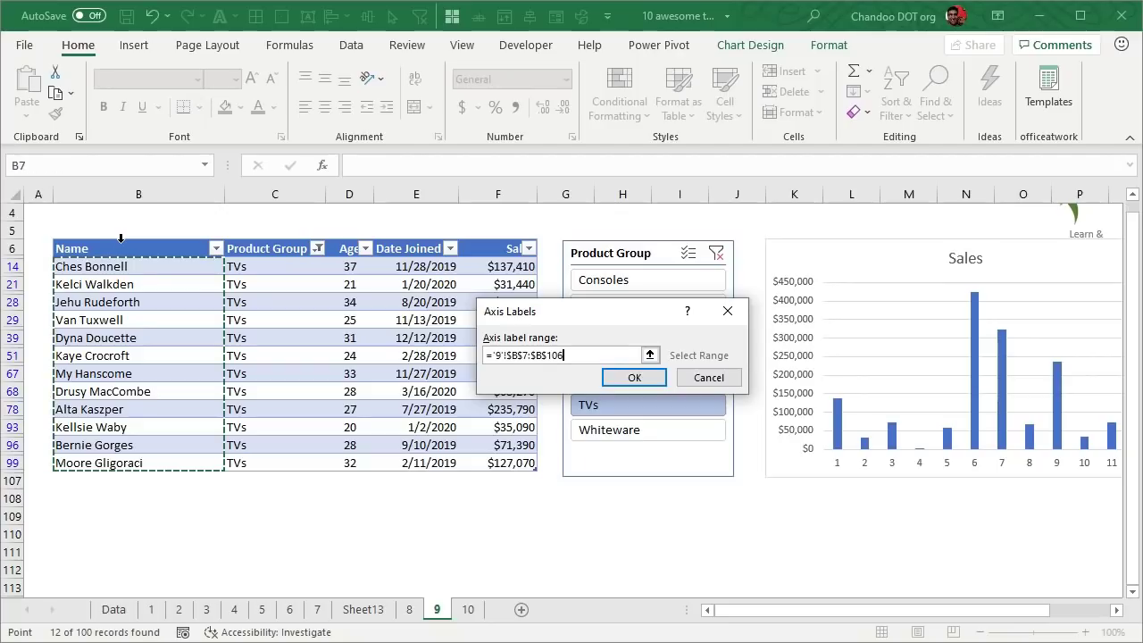
{"action": "left_click", "coordinate": [630, 378]}
{"action": "left_click", "coordinate": [761, 475]}
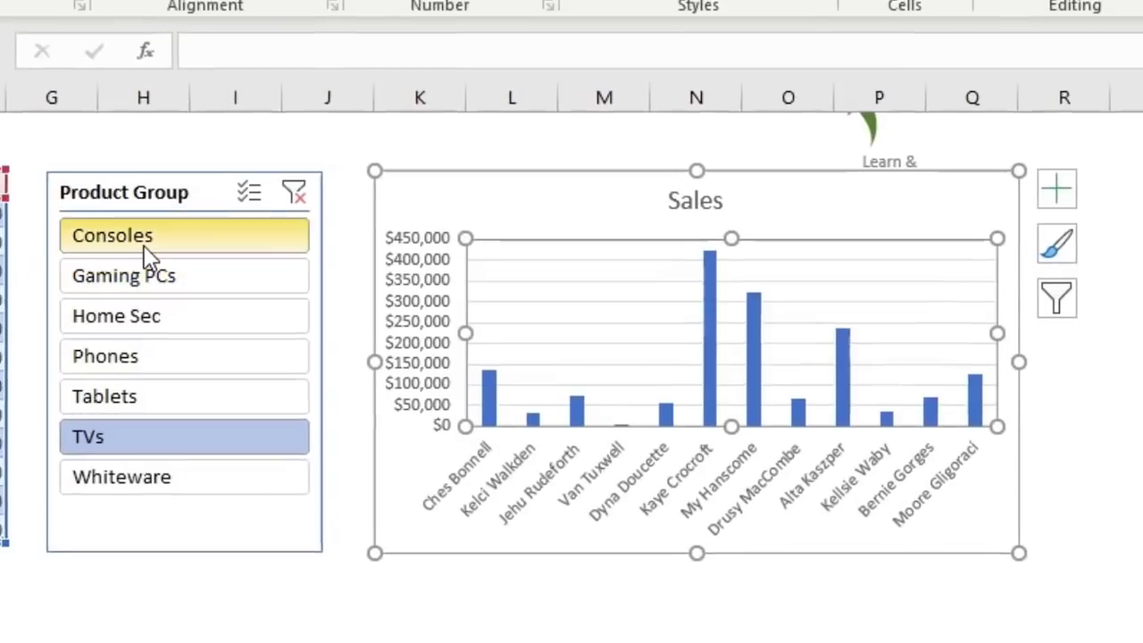
Filter the slicer in turn by Consoles, Gaming PCs, Home Sec and Phones, ending on Tablets, to check the name-labelled chart
{"action": "left_click", "coordinate": [145, 248]}
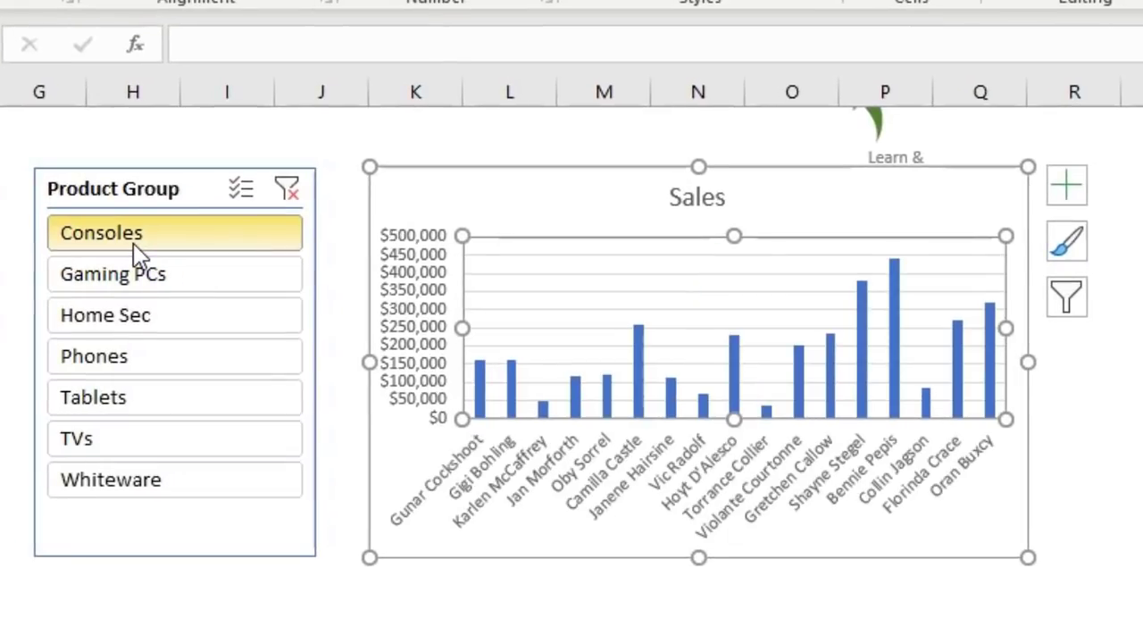
{"action": "left_click", "coordinate": [148, 279]}
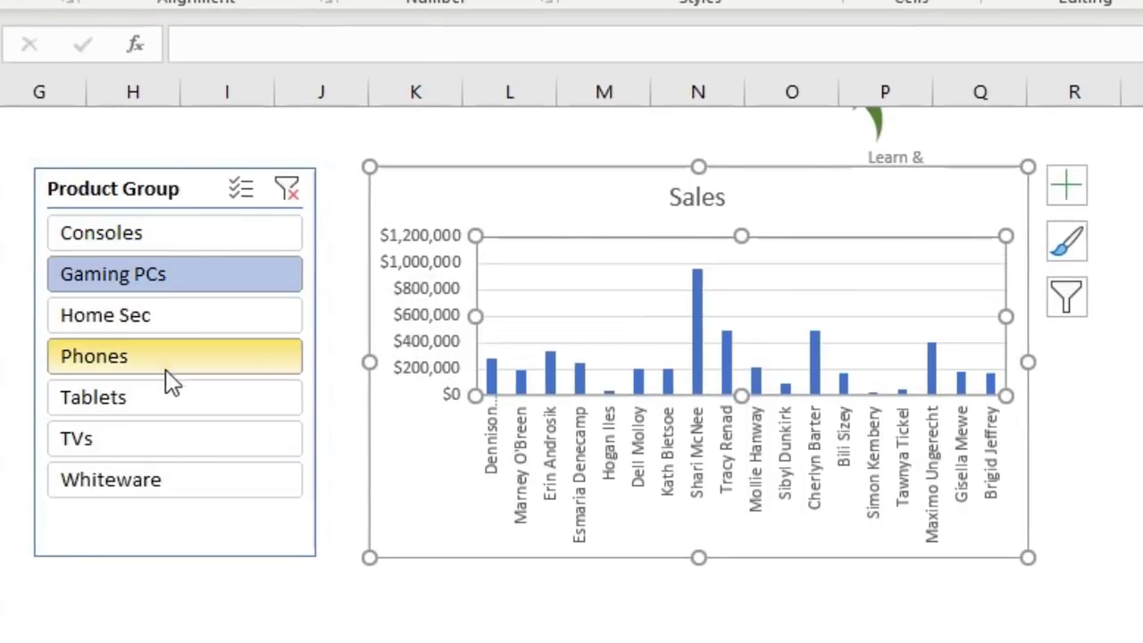
{"action": "left_click", "coordinate": [178, 327]}
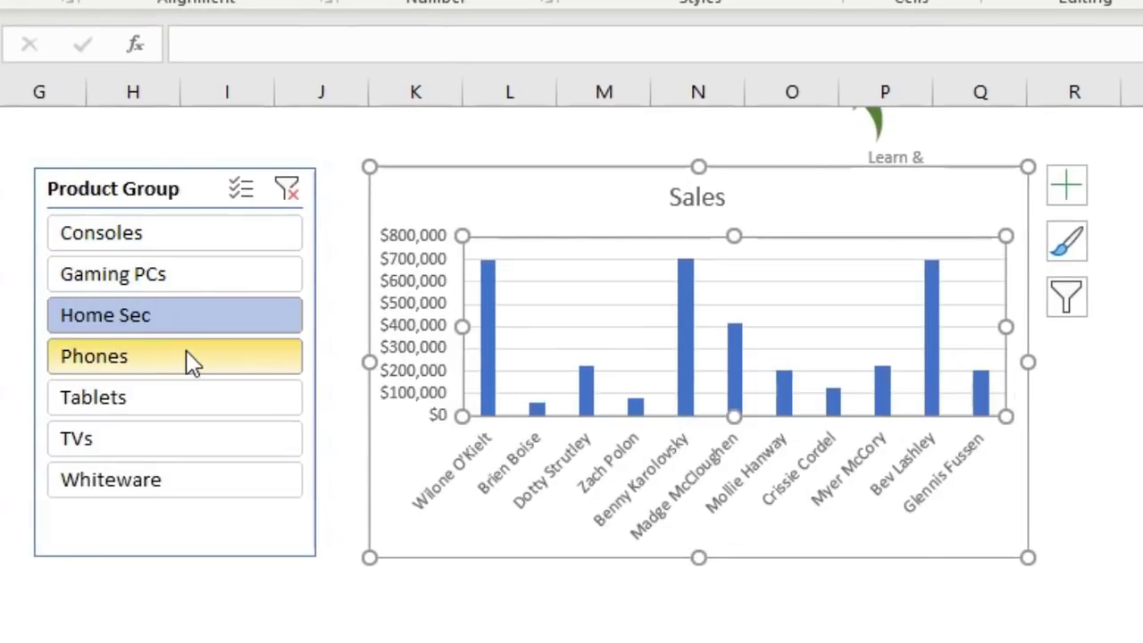
{"action": "left_click", "coordinate": [192, 357]}
{"action": "left_click", "coordinate": [181, 403]}
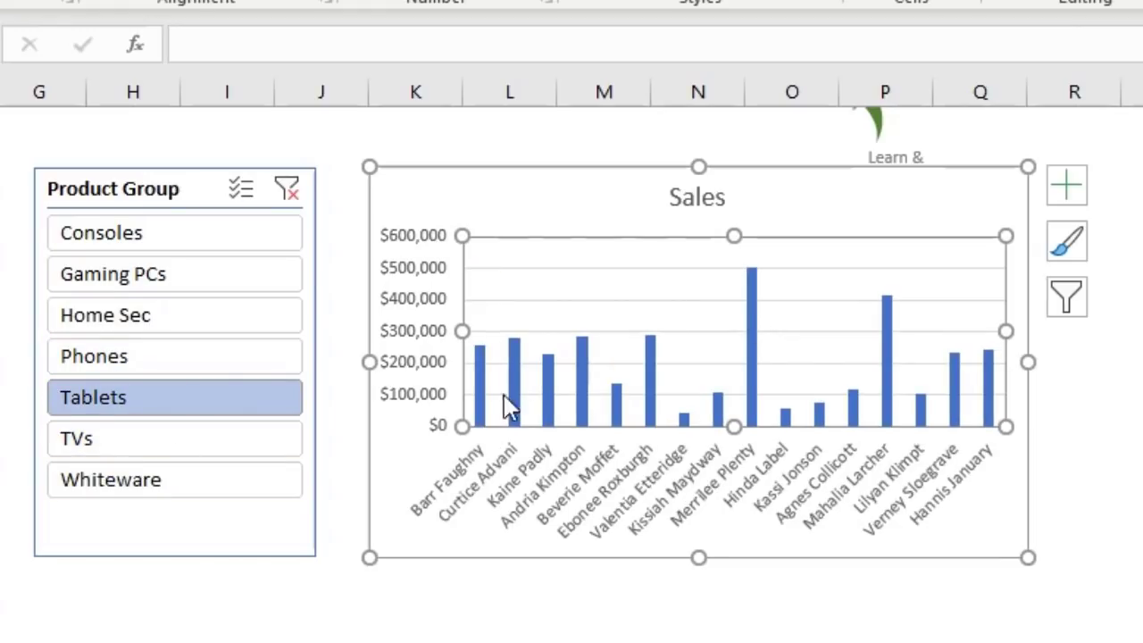
{"action": "left_click", "coordinate": [1059, 448]}
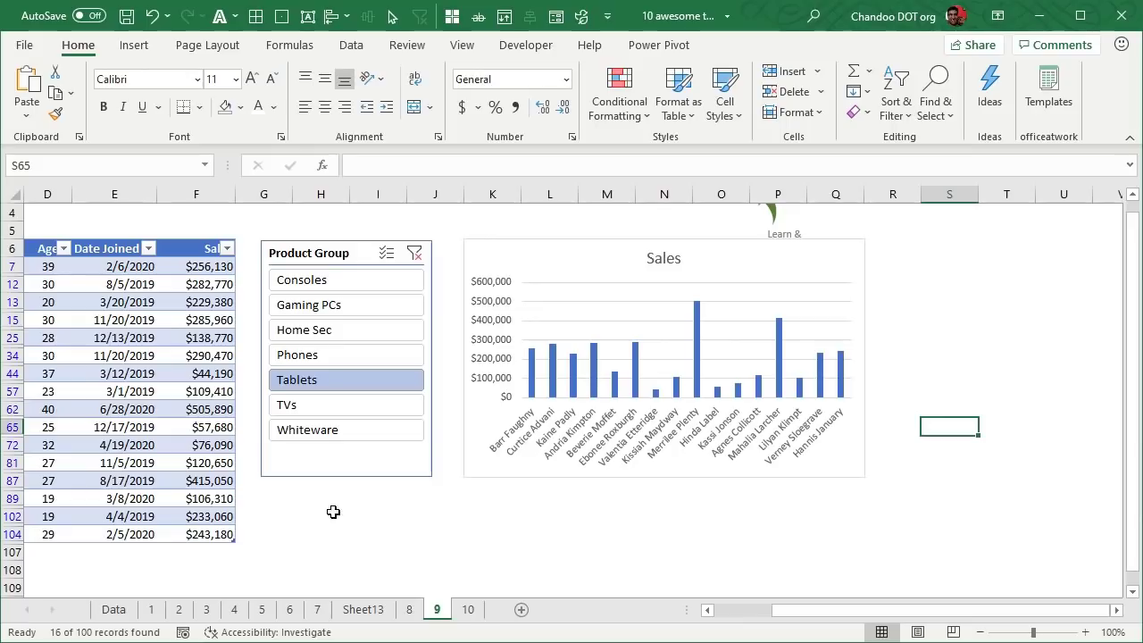
On sheet 10, Let Excel analyze data for you, view the Quick Analysis options for the whole data range and return to a data cell
{"action": "left_click", "coordinate": [467, 611]}
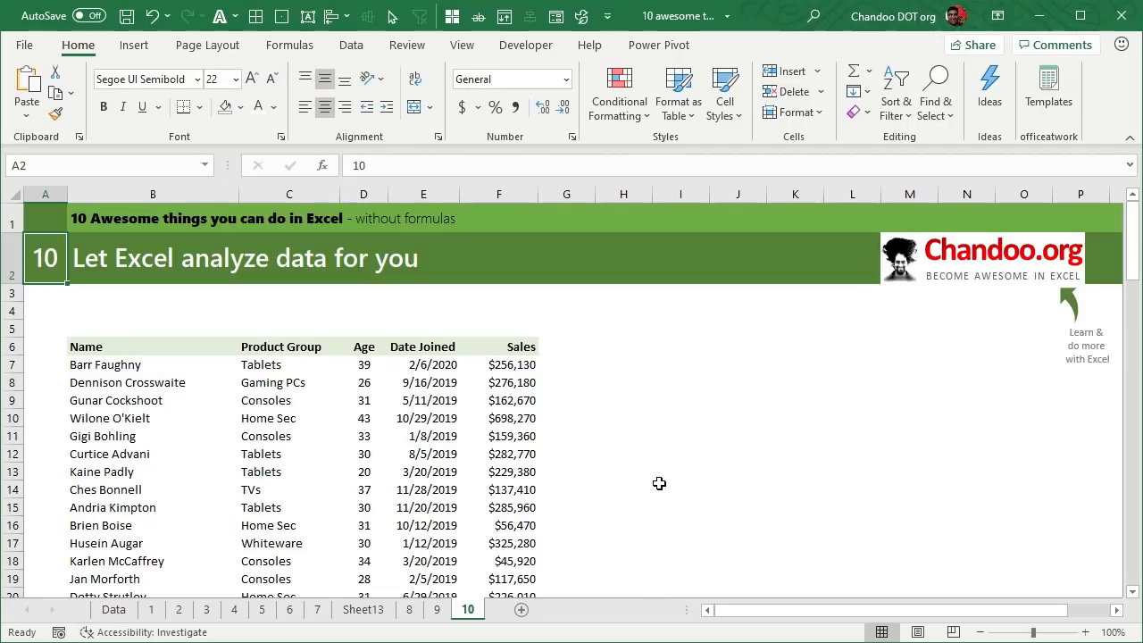
{"action": "left_click", "coordinate": [152, 367]}
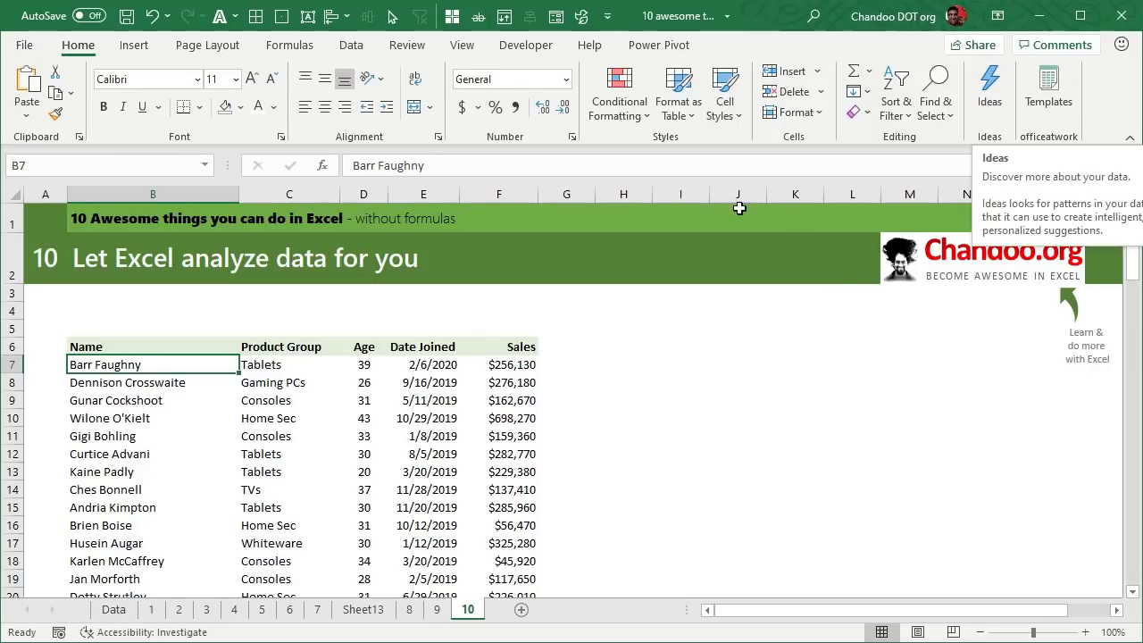
{"action": "left_click", "coordinate": [523, 366]}
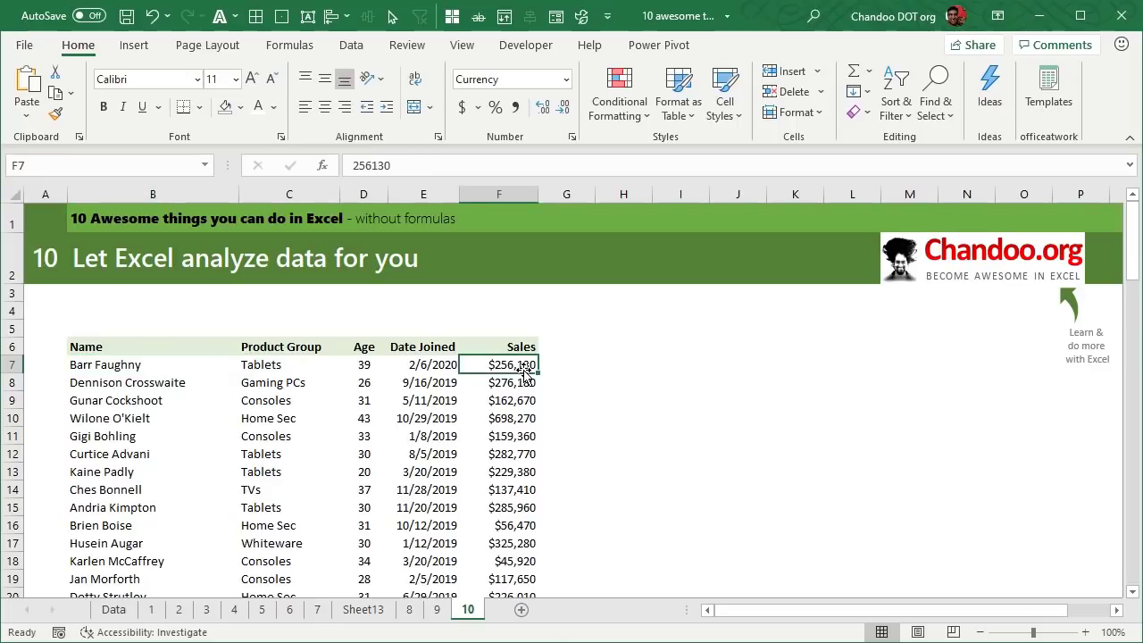
{"action": "key", "text": "ctrl+a"}
{"action": "key", "text": "ctrl+q"}
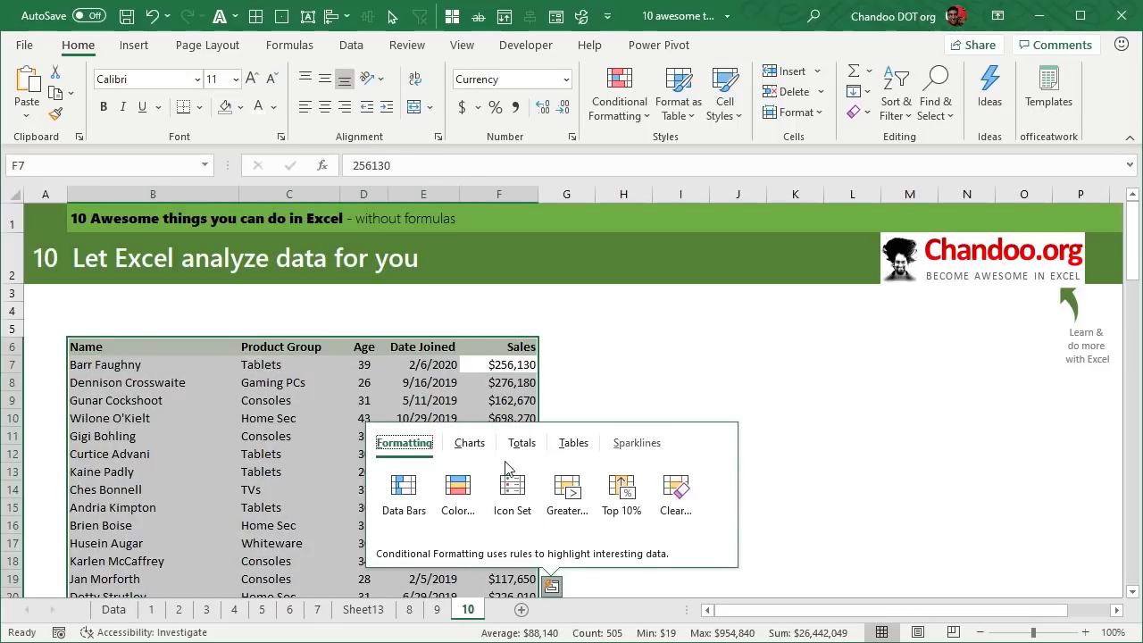
{"action": "left_click", "coordinate": [770, 454]}
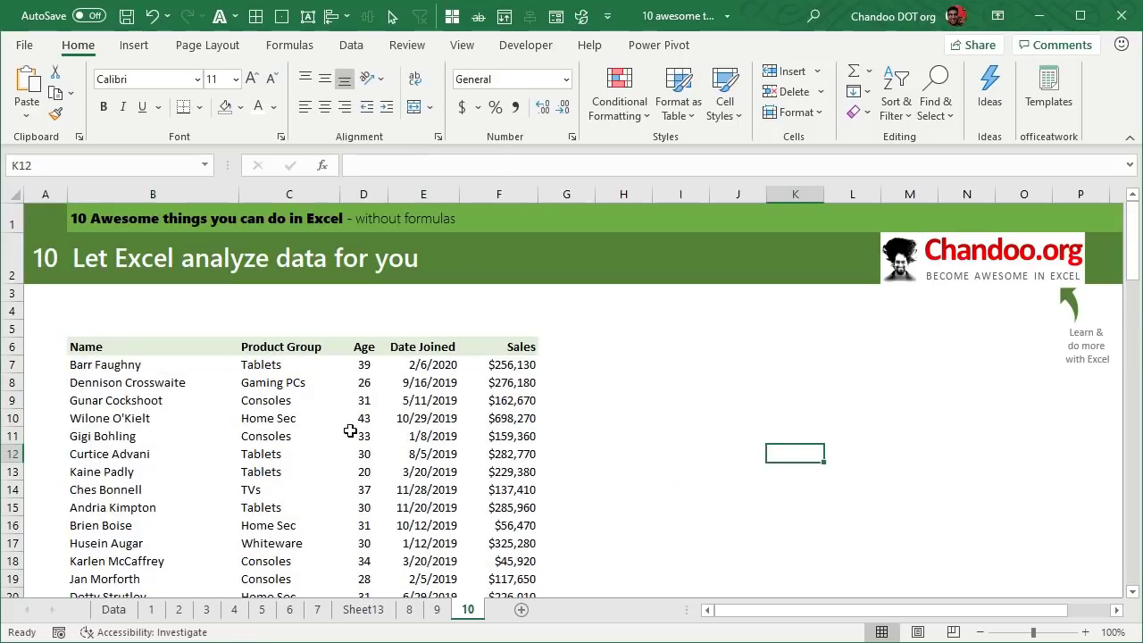
{"action": "left_click", "coordinate": [162, 377]}
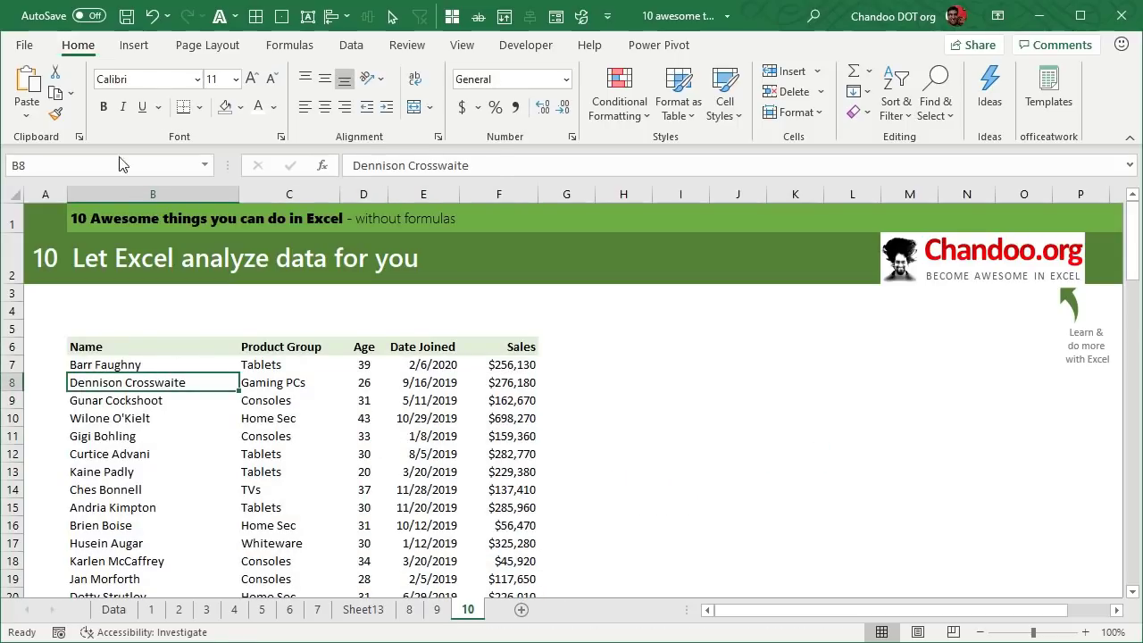
Generate Ideas for the data table, review the suggestions, and insert the suggested Age and Sales cluster chart with 5 outliers
{"action": "left_click", "coordinate": [989, 89]}
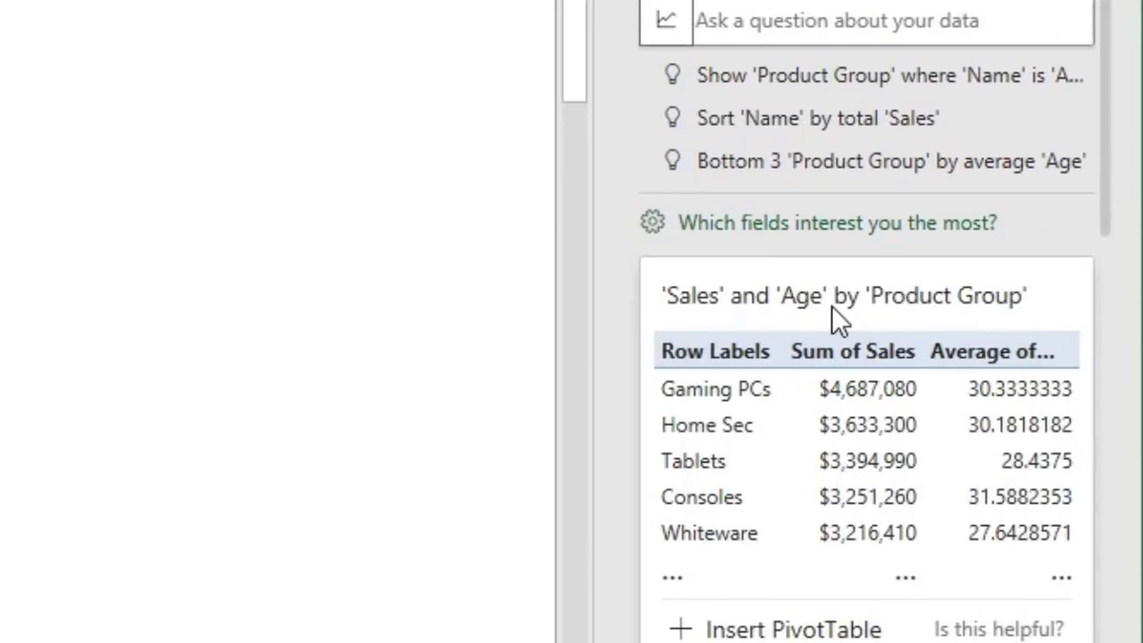
{"action": "scroll", "coordinate": [1000, 527], "scroll_direction": "down", "scroll_amount": 5}
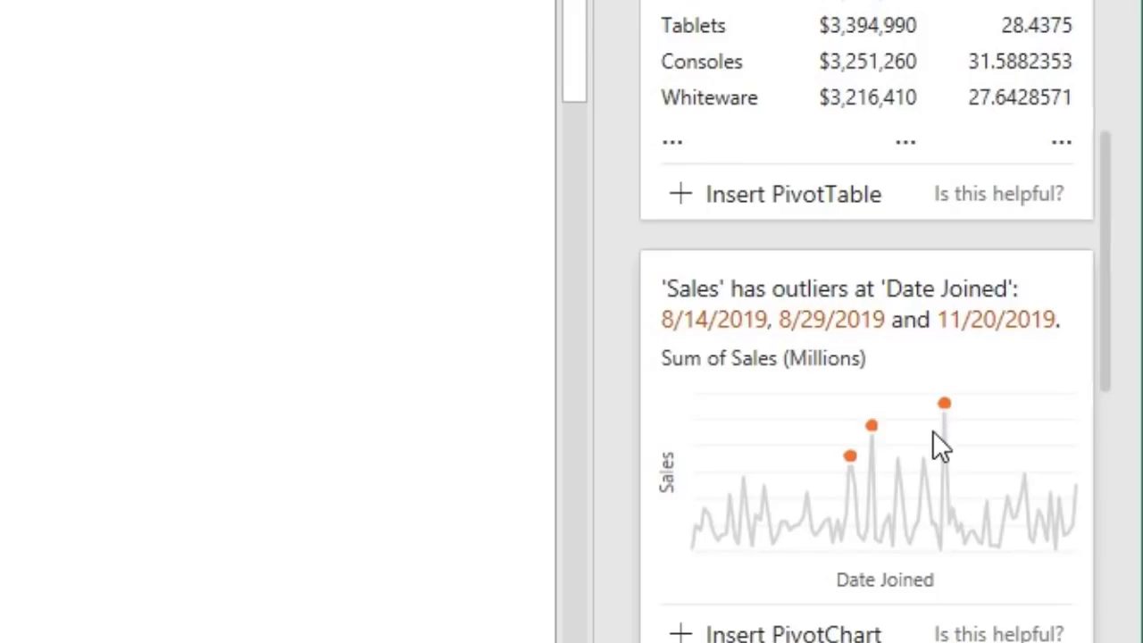
{"action": "scroll", "coordinate": [943, 434], "scroll_direction": "down", "scroll_amount": 5}
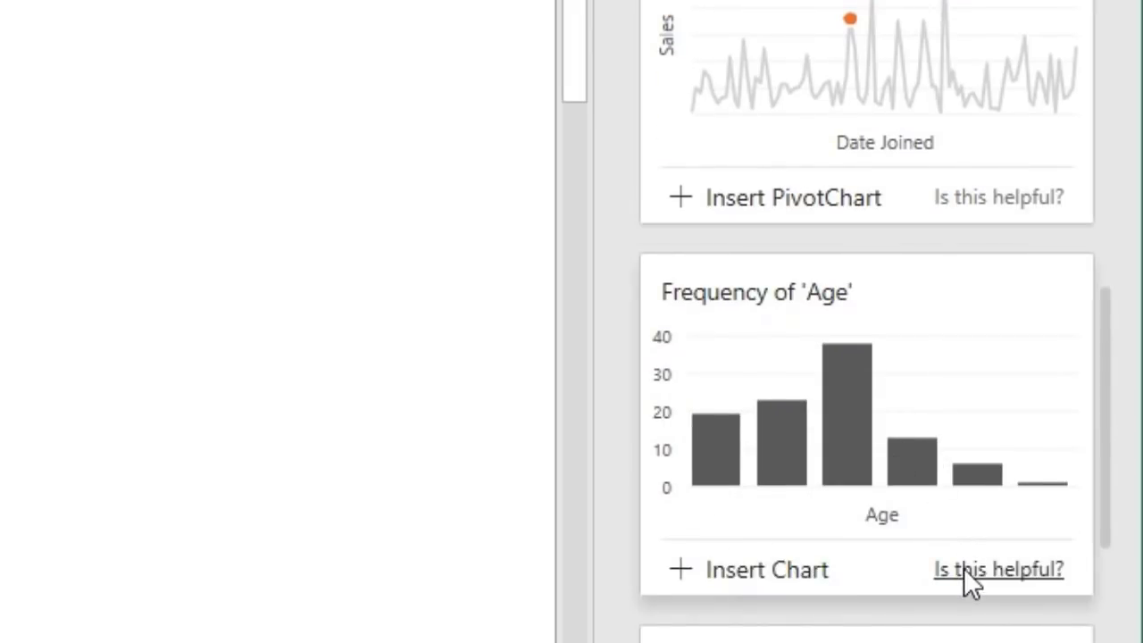
{"action": "scroll", "coordinate": [963, 572], "scroll_direction": "down", "scroll_amount": 5}
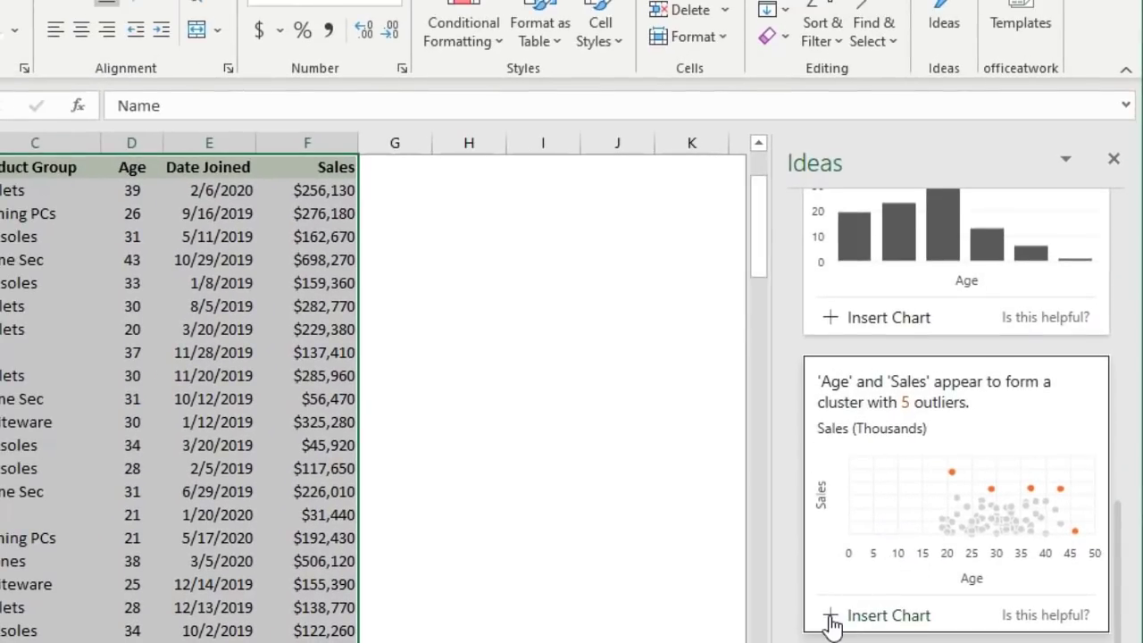
{"action": "left_click", "coordinate": [831, 617]}
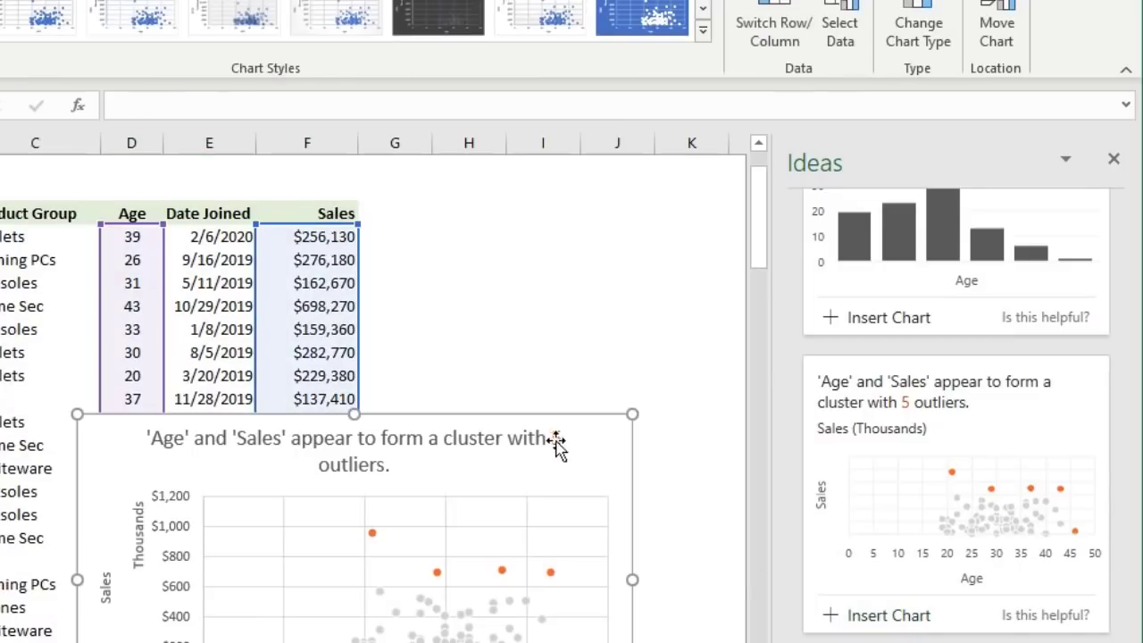
Move the Age and Sales scatter chart off the data into the empty area spanning about columns I to P, rows 7 to 21
{"action": "left_click_drag", "start_coordinate": [664, 403], "coordinate": [722, 291]}
{"action": "left_click_drag", "start_coordinate": [589, 631], "coordinate": [675, 631]}
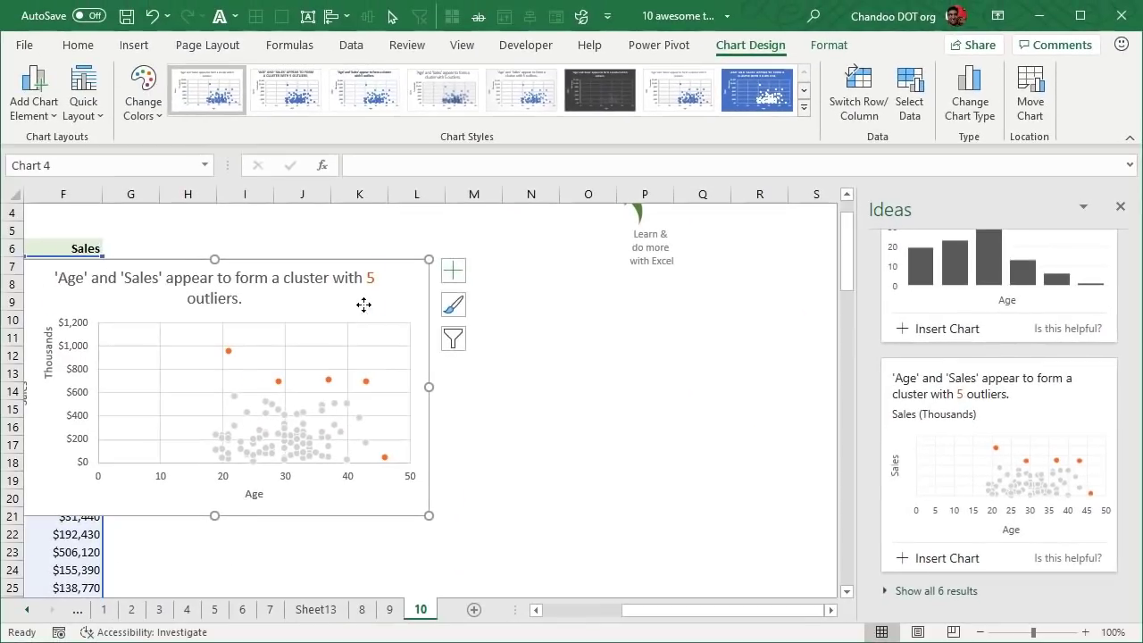
{"action": "left_click_drag", "start_coordinate": [363, 304], "coordinate": [571, 357]}
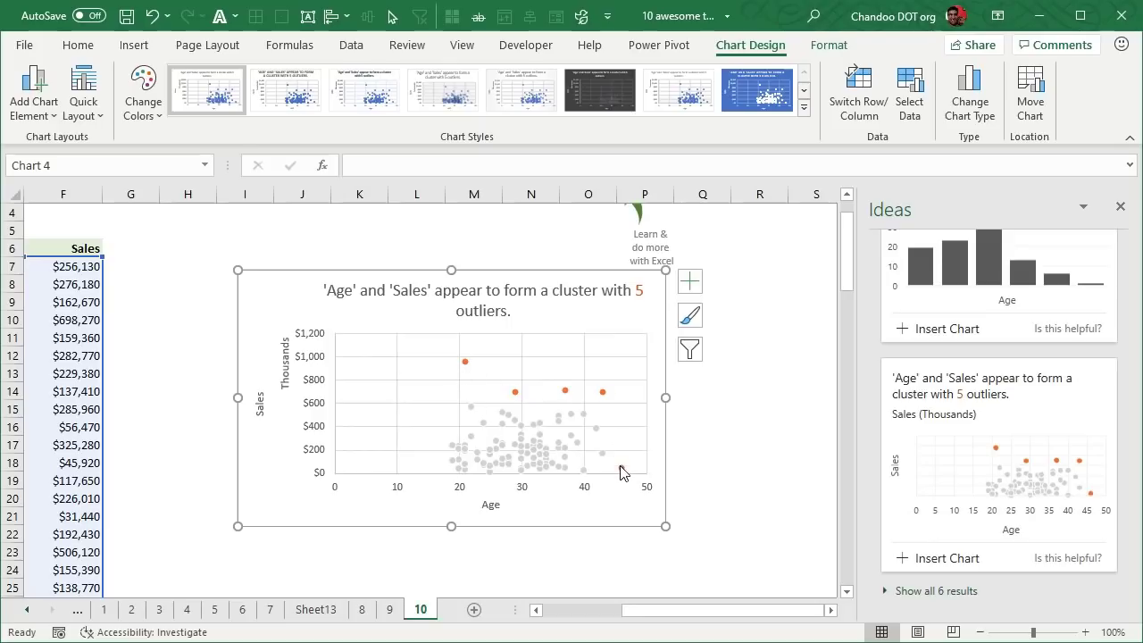
{"action": "mouse_move", "coordinate": [624, 474]}
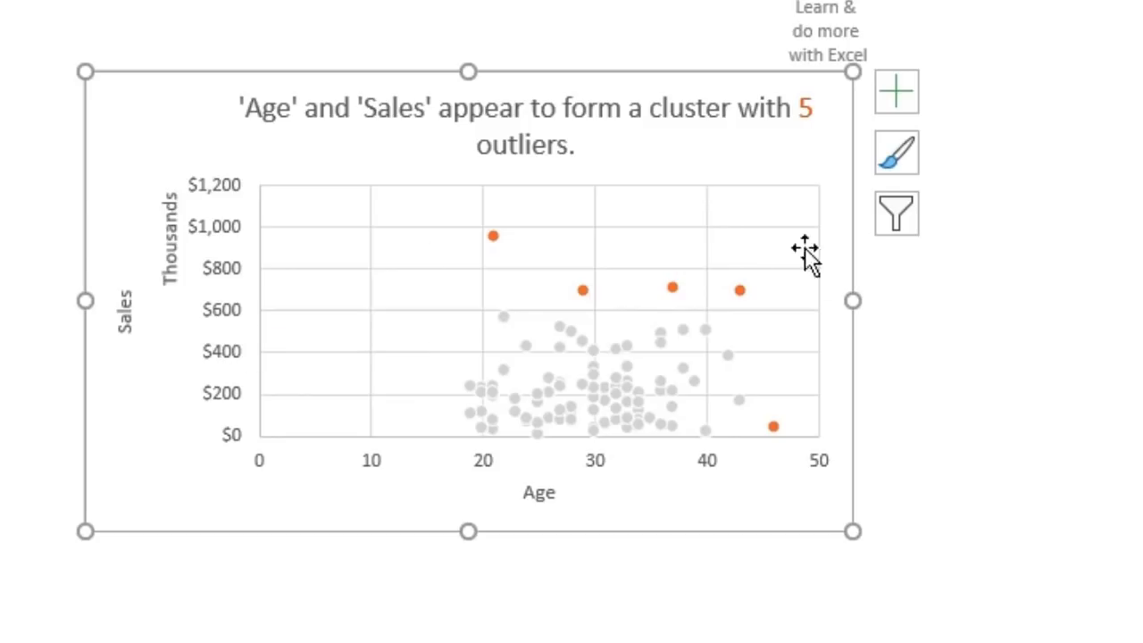
Deselect the scatter chart, return to the beginning of the data table, and go to the Data sheet
{"action": "left_click", "coordinate": [962, 510]}
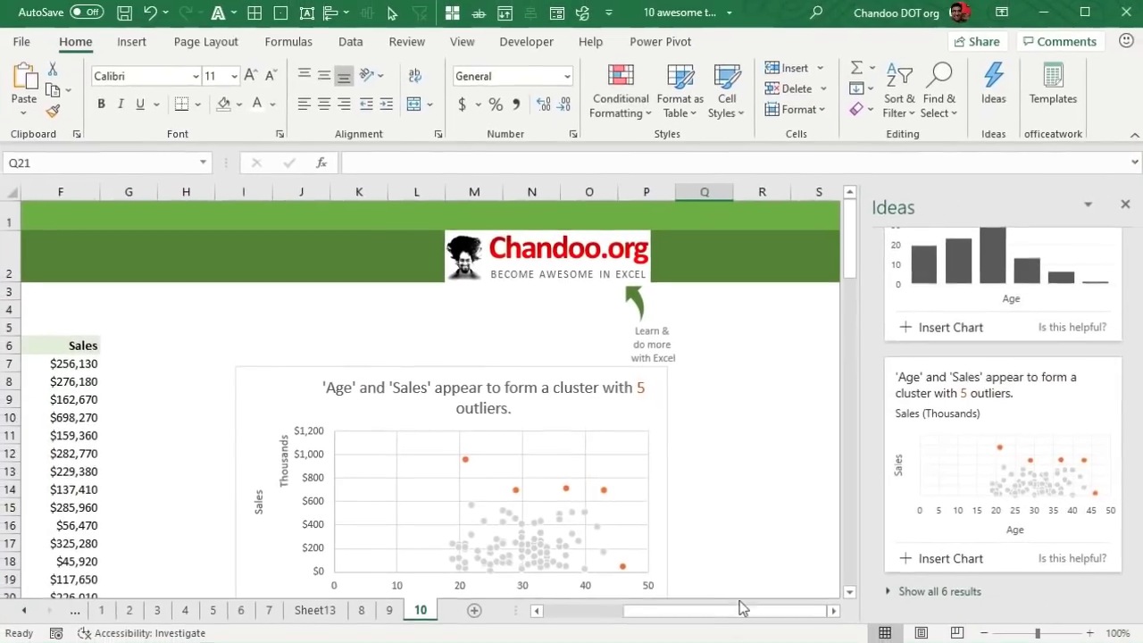
{"action": "left_click_drag", "start_coordinate": [741, 611], "coordinate": [523, 618]}
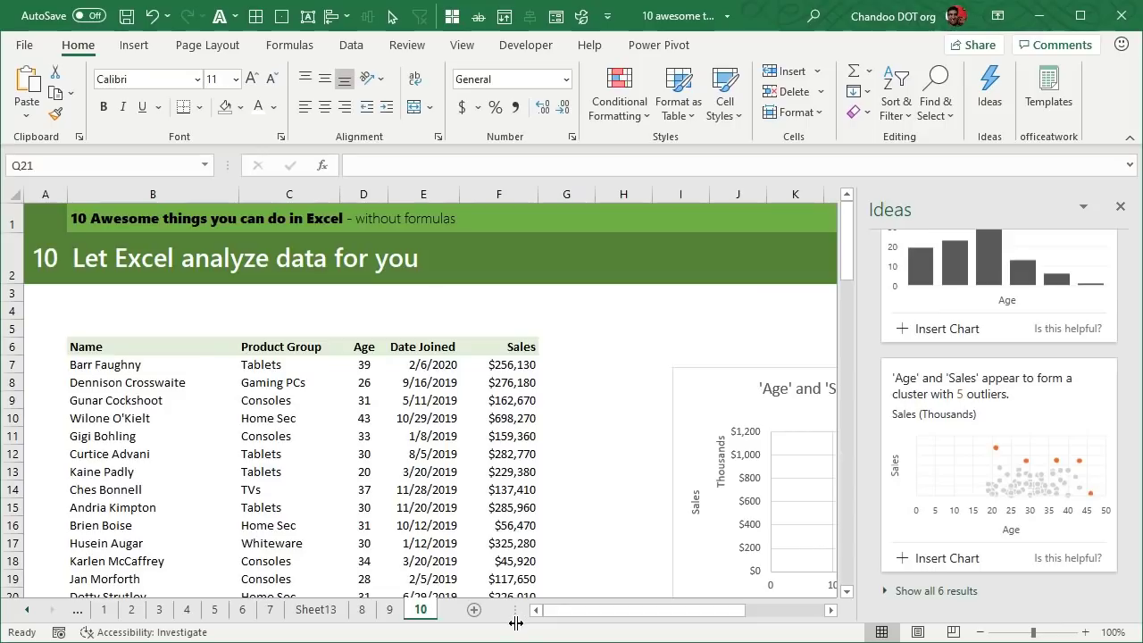
{"action": "left_click", "coordinate": [75, 611]}
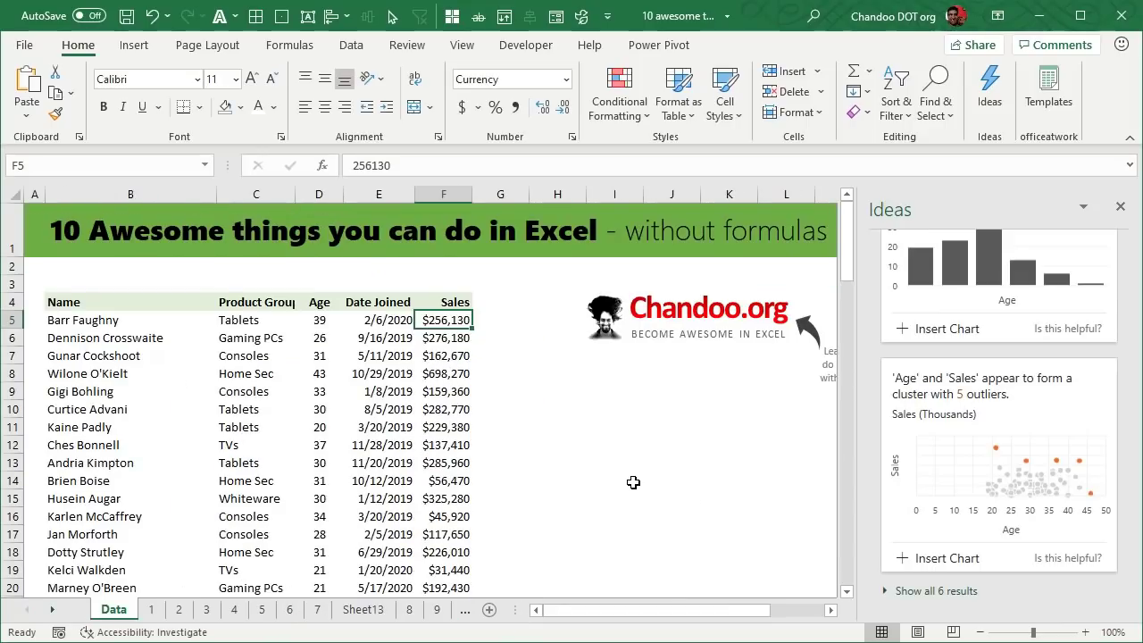